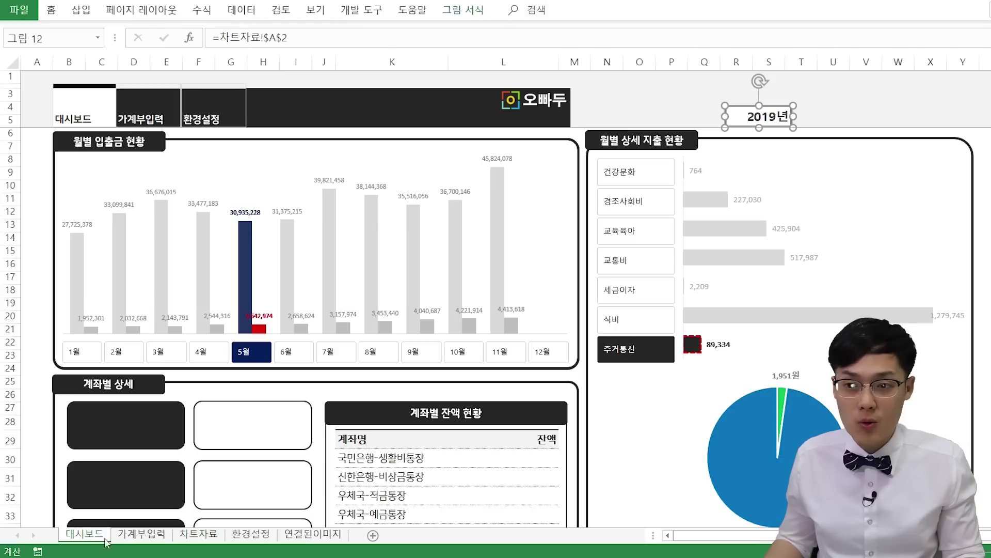
Step: Move the linked 2019년 year picture beside the 월별 입출금 현황 heading and bring it to the front
click(686, 81)
click(718, 106)
drag(718, 105, 630, 104)
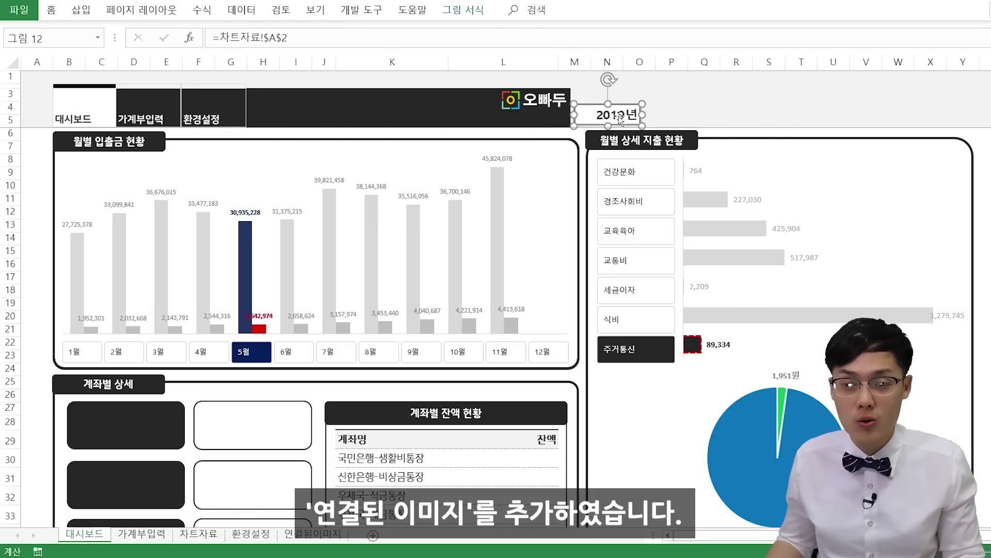
drag(623, 113, 219, 134)
right_click(219, 132)
click(256, 284)
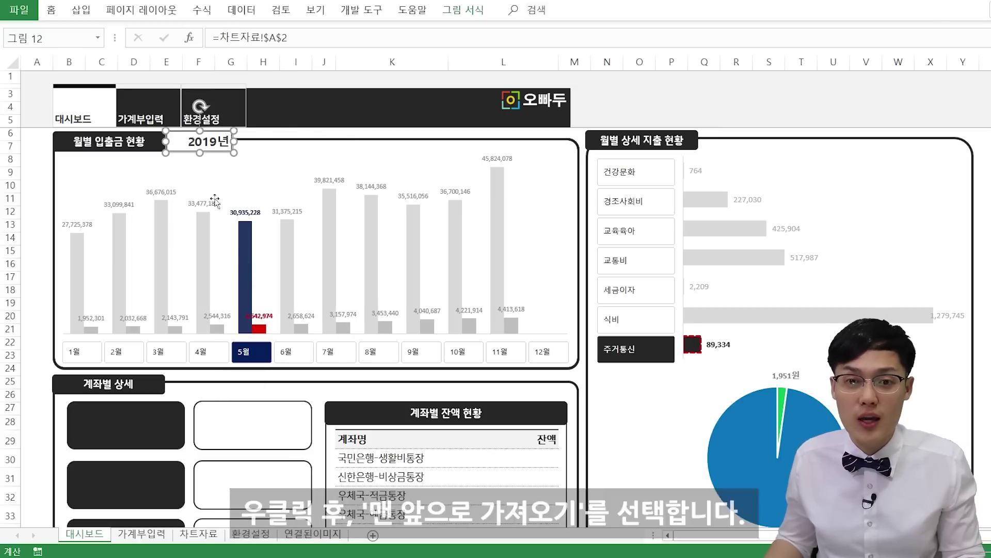
Step: Add a small spin button form control directly beside the linked year picture on the dashboard
click(362, 10)
click(289, 46)
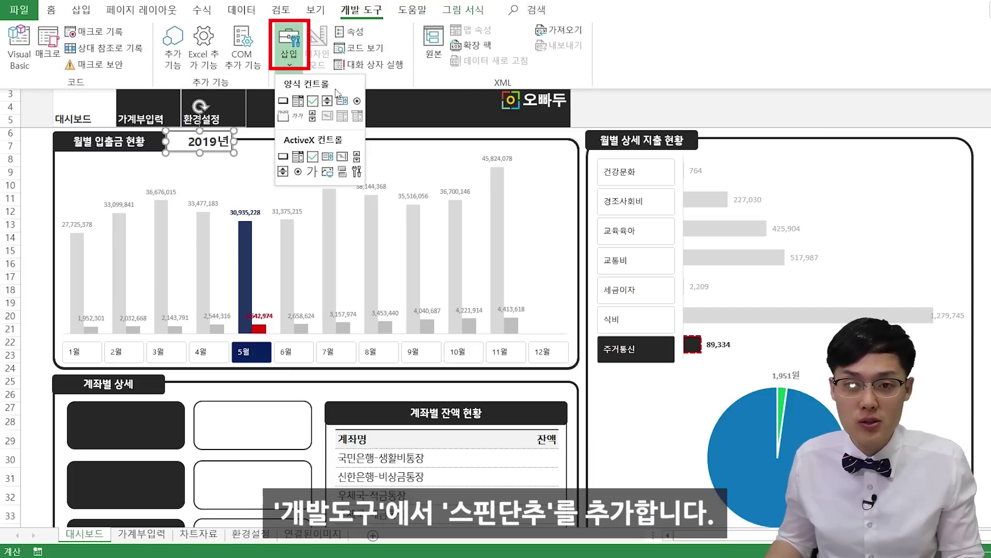
click(328, 103)
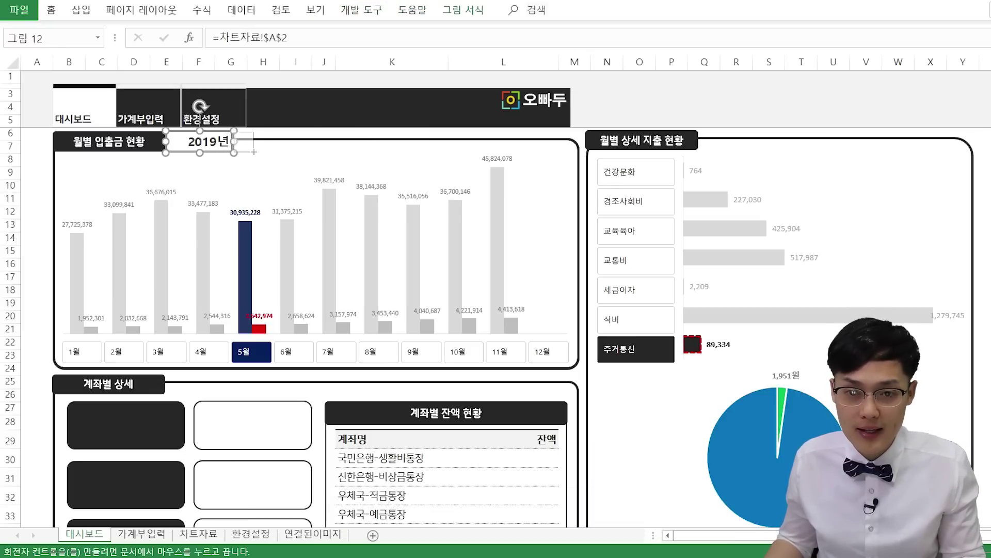
drag(254, 152, 257, 153)
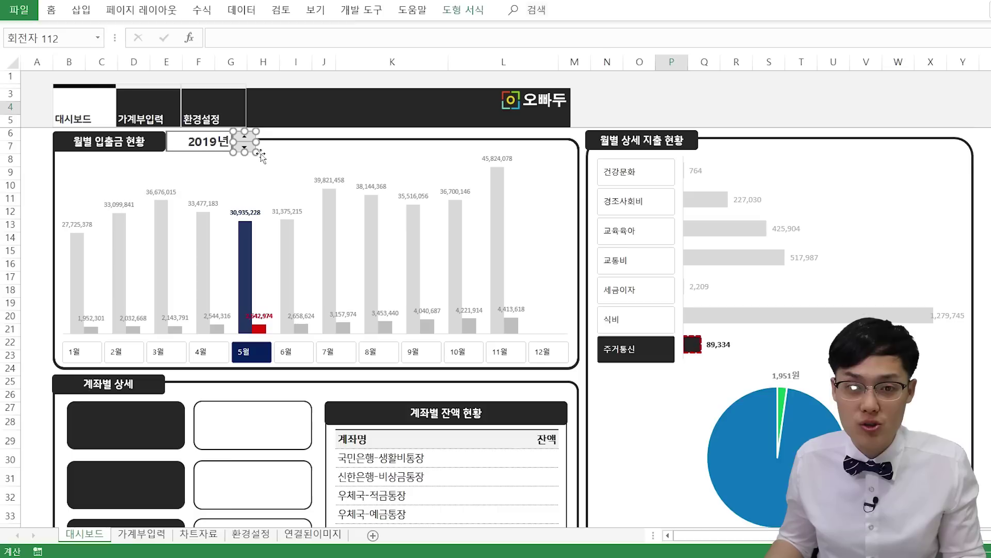
Step: Check in the ribbon customization options whether 개발 도구 is enabled
click(362, 10)
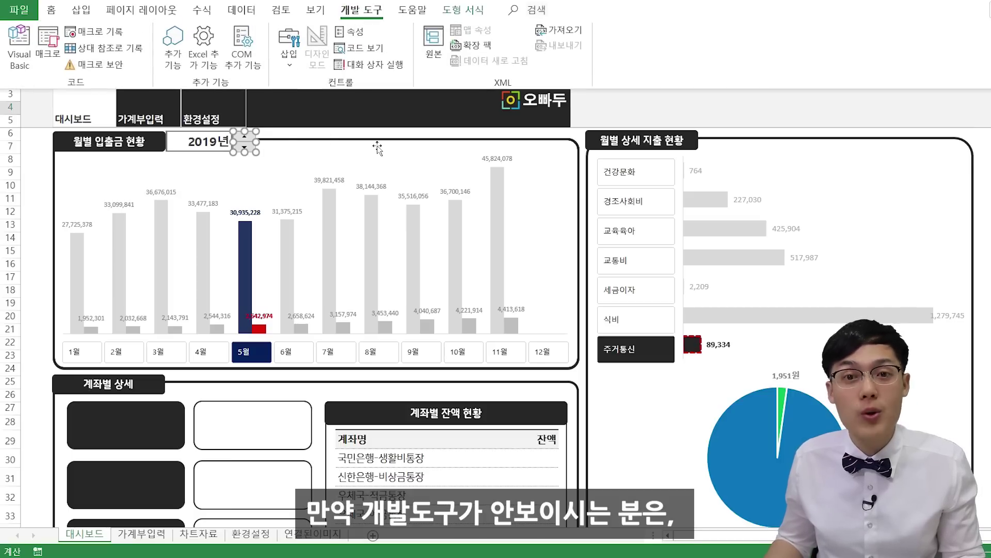
click(20, 10)
click(36, 533)
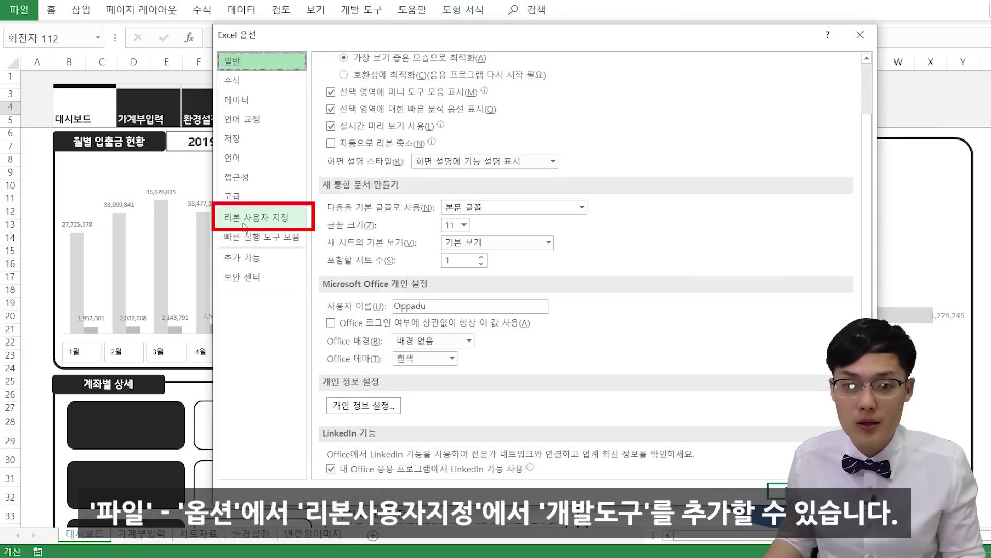
click(248, 224)
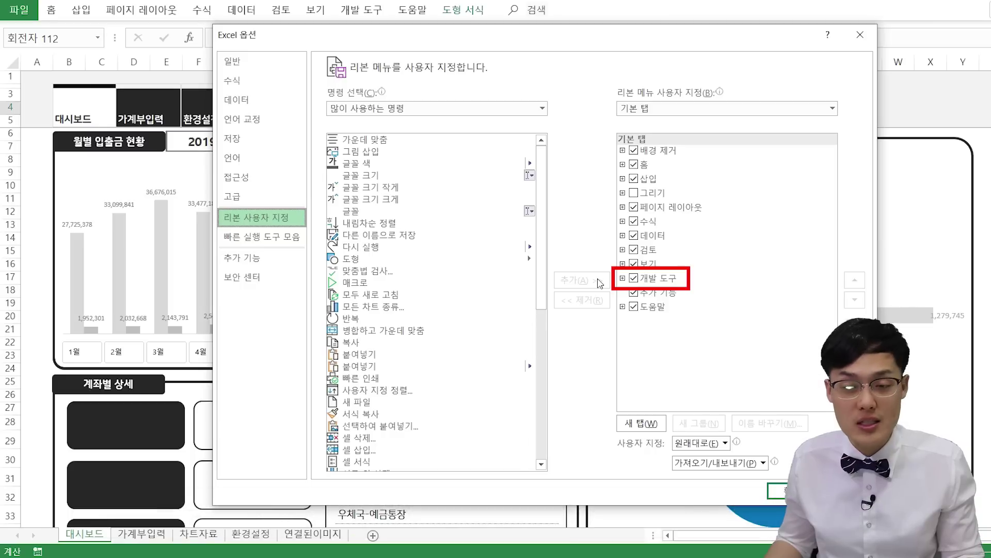
click(781, 490)
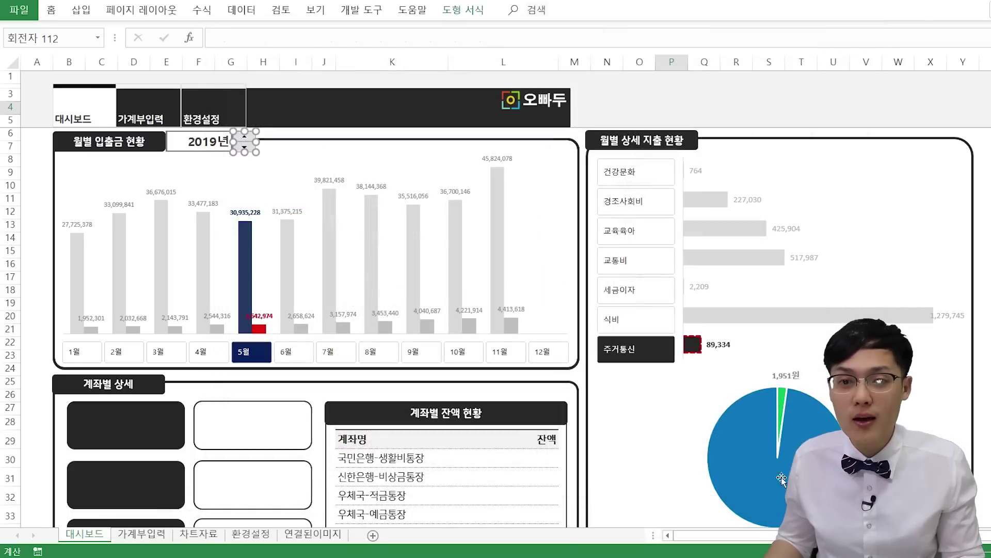
click(362, 10)
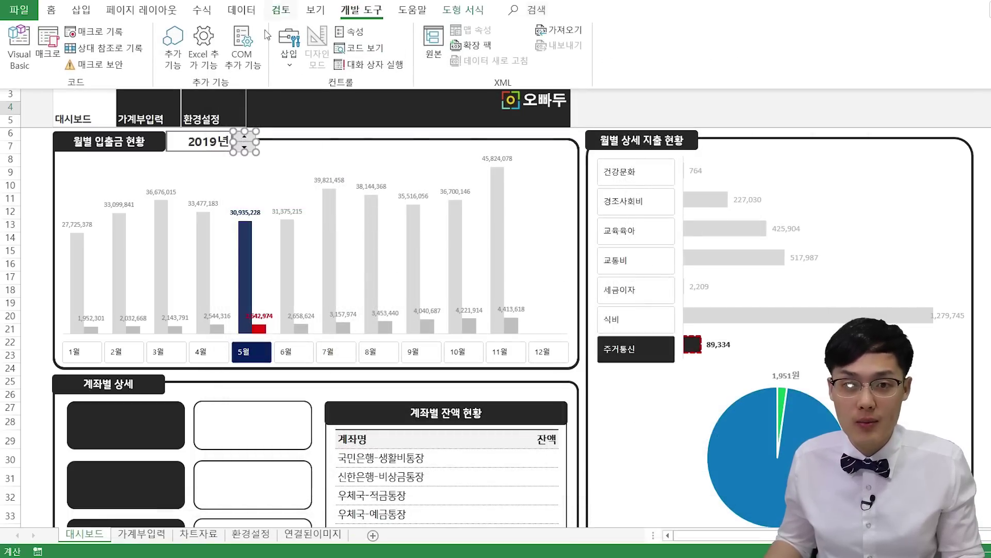
click(289, 51)
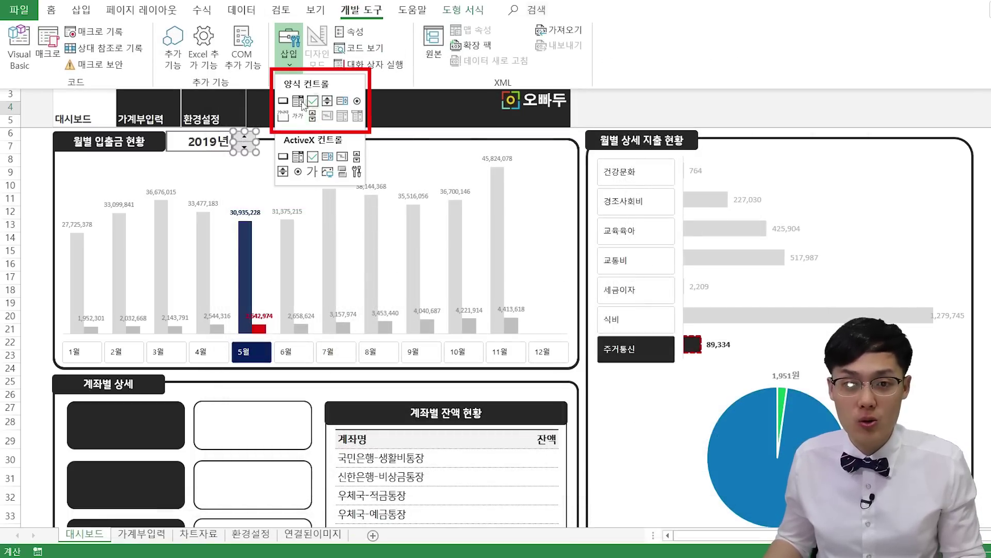
key(Escape)
Step: Open the control format settings of the year spin button and link it to cell B3 of the 차트자료 sheet
click(240, 138)
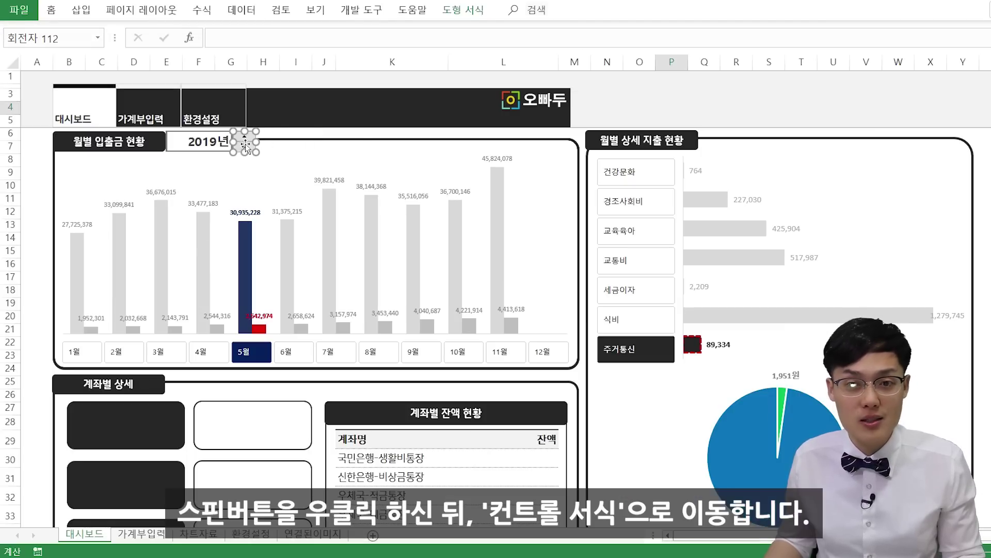
right_click(247, 146)
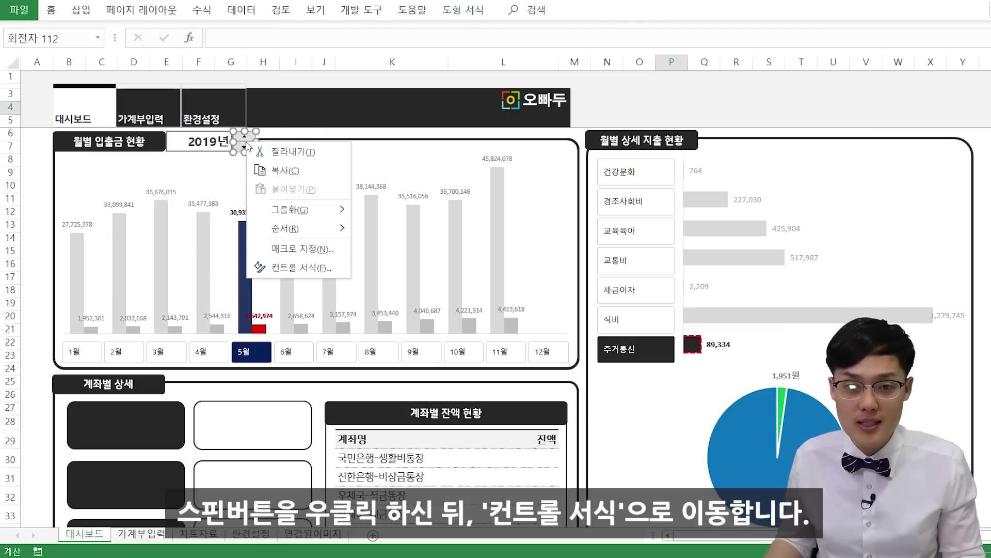
click(287, 275)
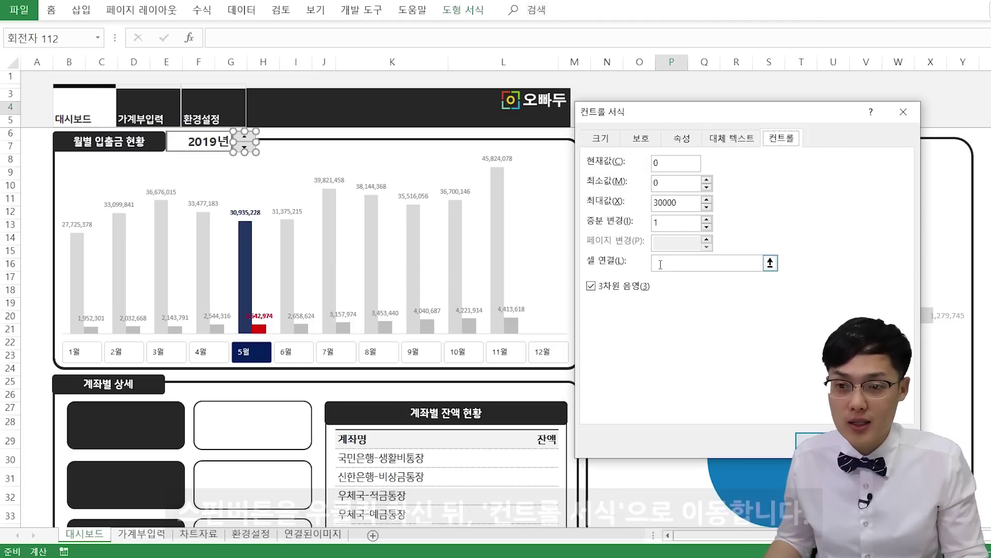
click(770, 263)
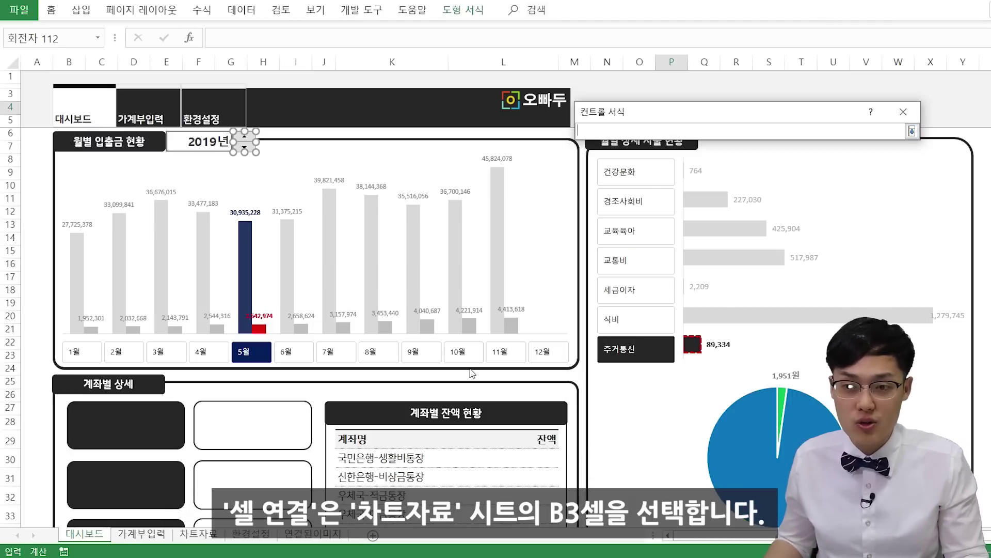
click(213, 535)
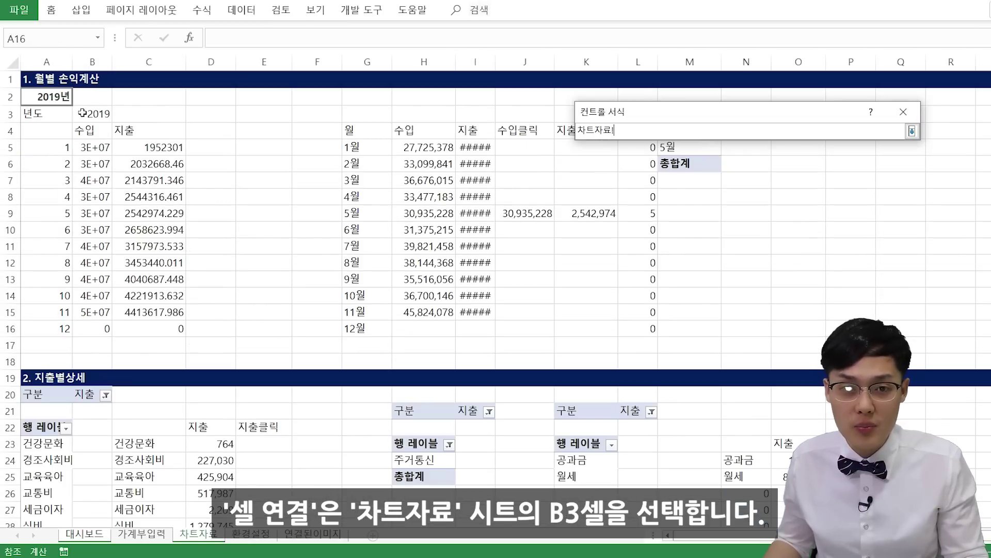
click(91, 114)
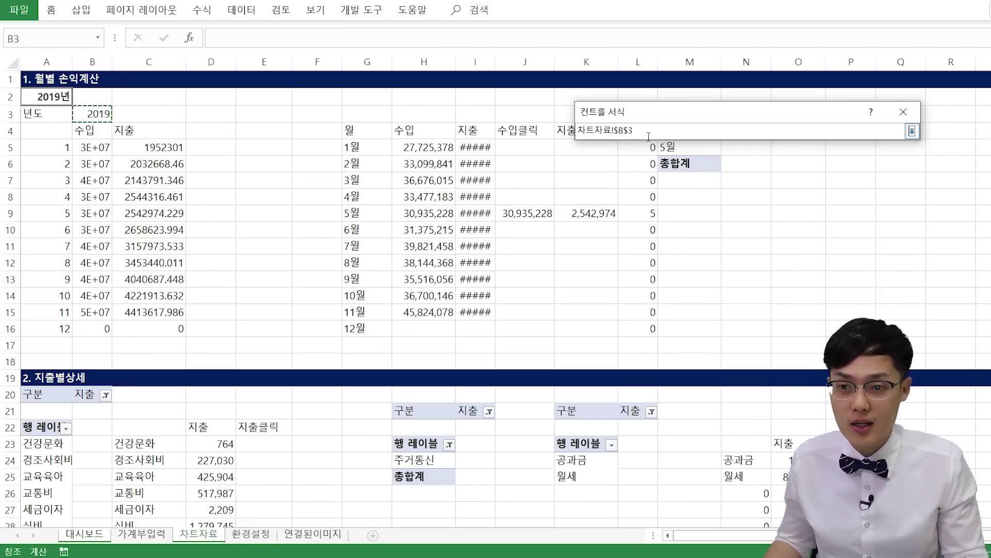
click(912, 131)
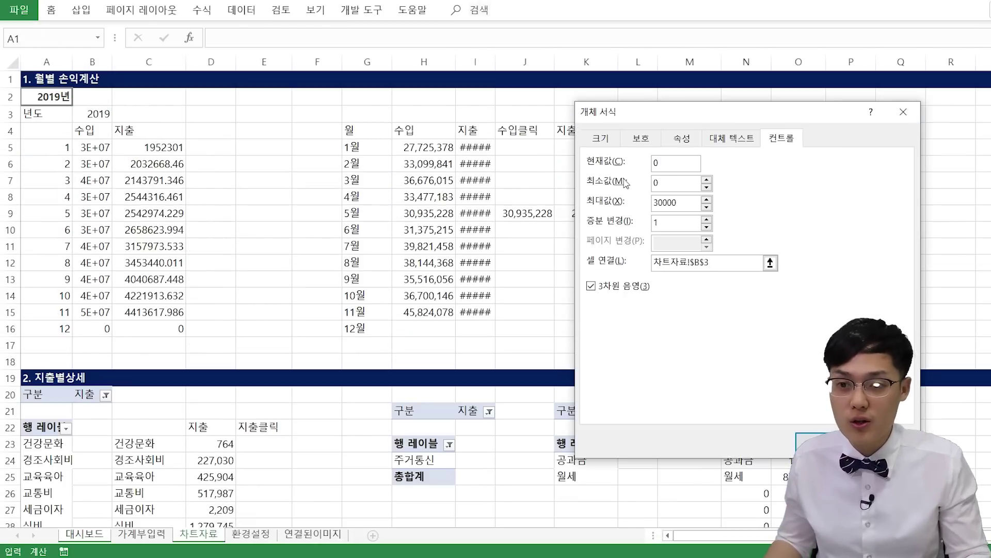
Step: Set the spin button's minimum value to 1900 and maximum value to 2100, and apply the settings
click(608, 183)
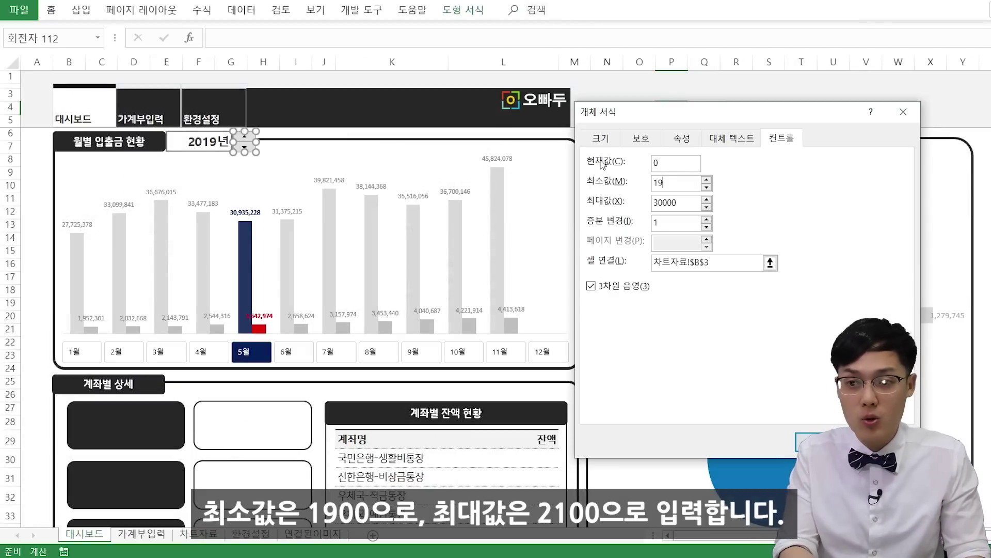
key(Tab)
text(21)
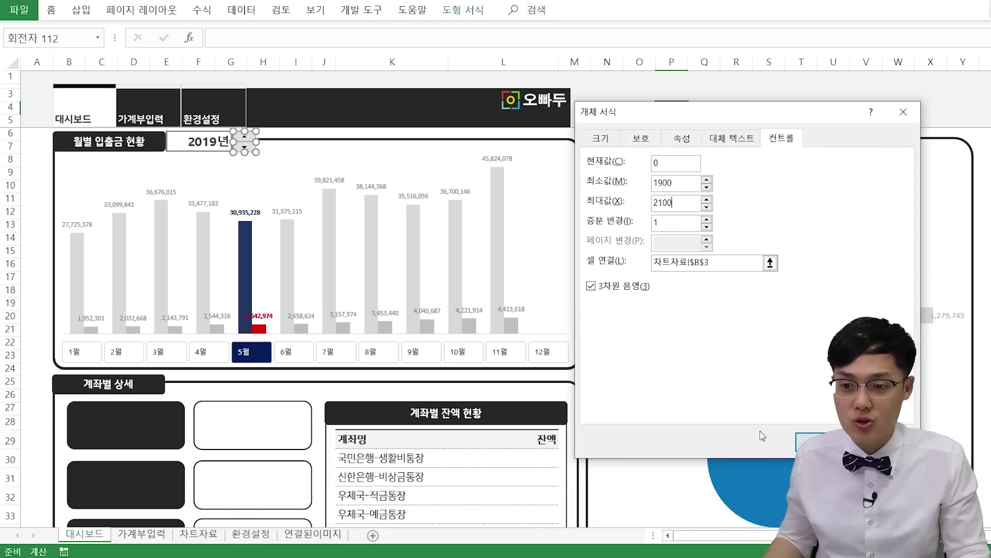
click(816, 440)
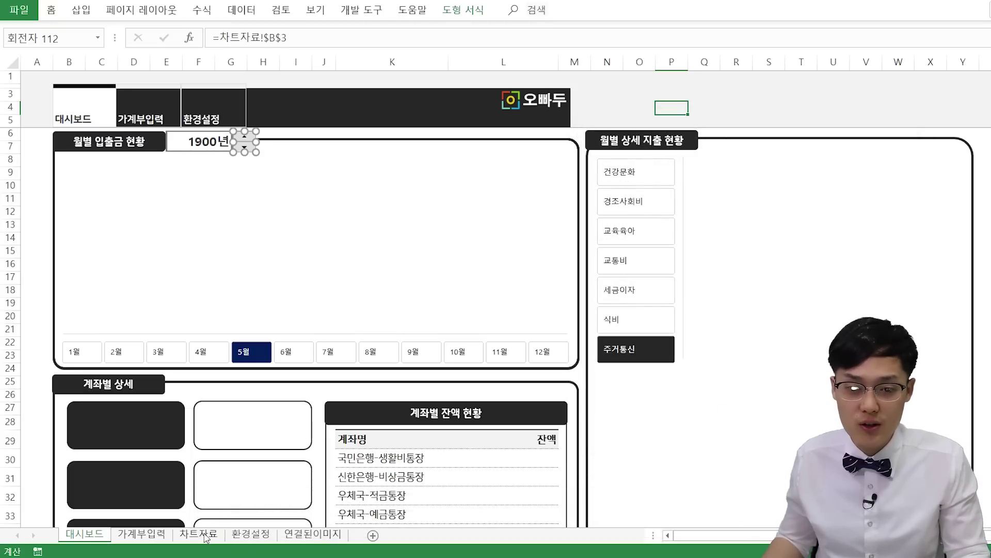
Step: Set the year in cell B3 of the 차트자료 sheet to 2018
click(205, 535)
click(96, 114)
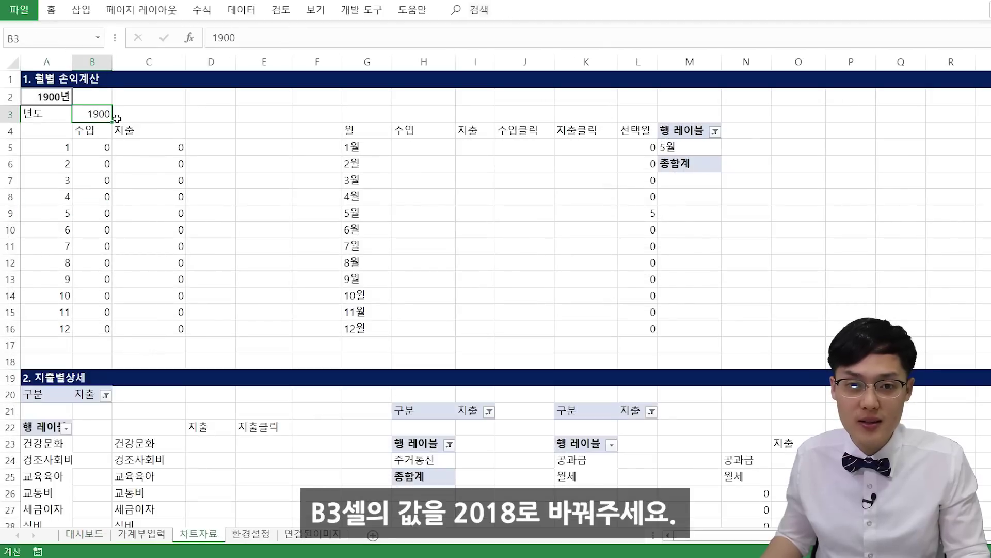
text(2018)
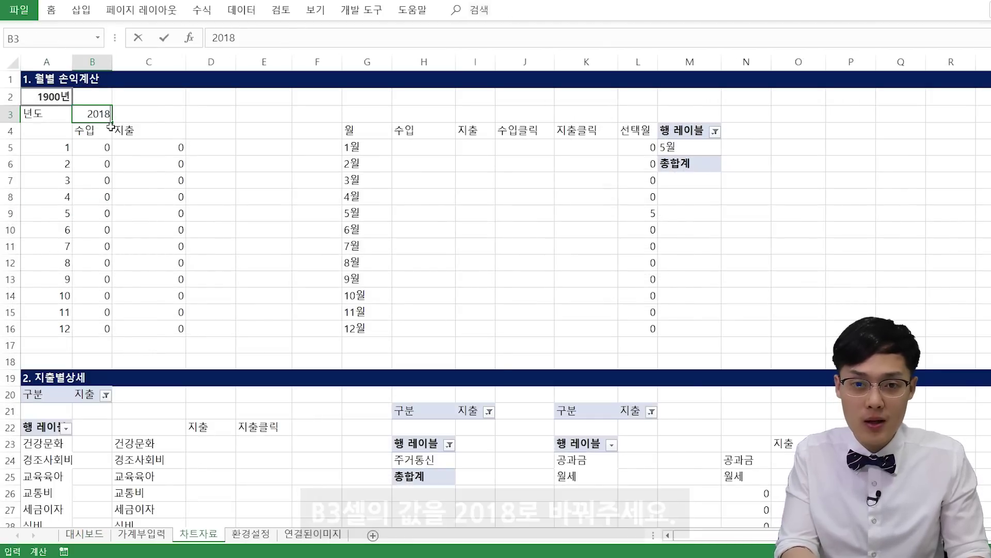
key(Return)
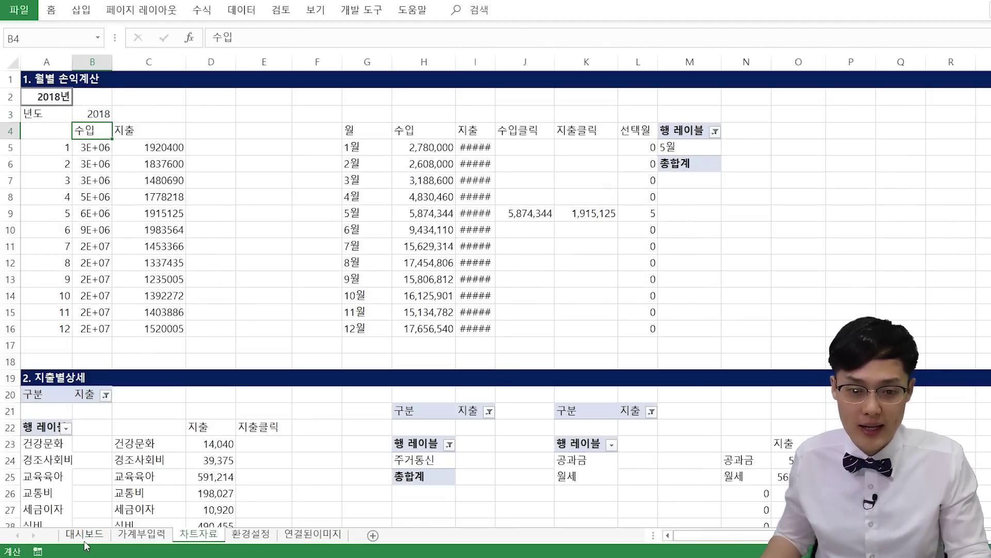
Step: Test the spin button on the 대시보드 sheet by raising the year to 2019 and lowering it again
click(84, 535)
click(237, 167)
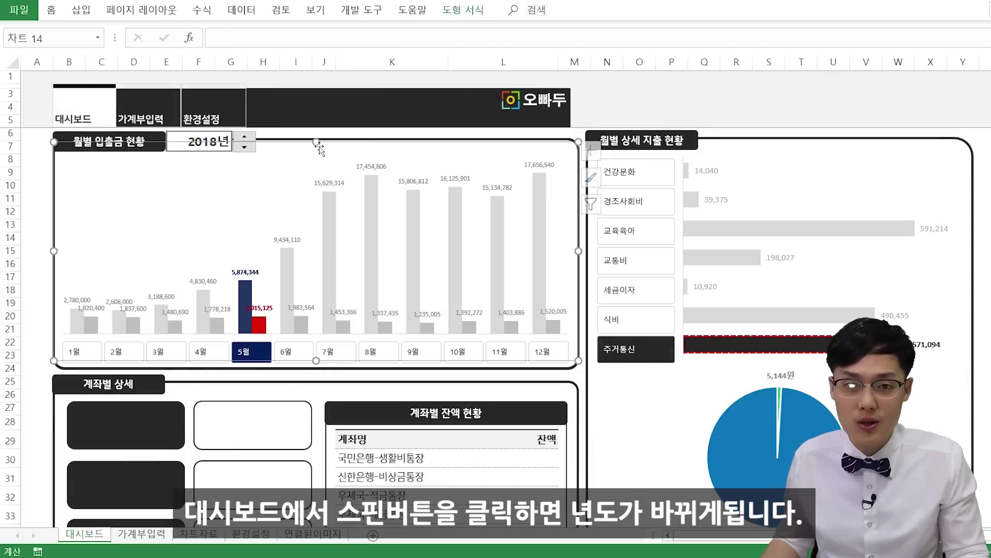
click(244, 137)
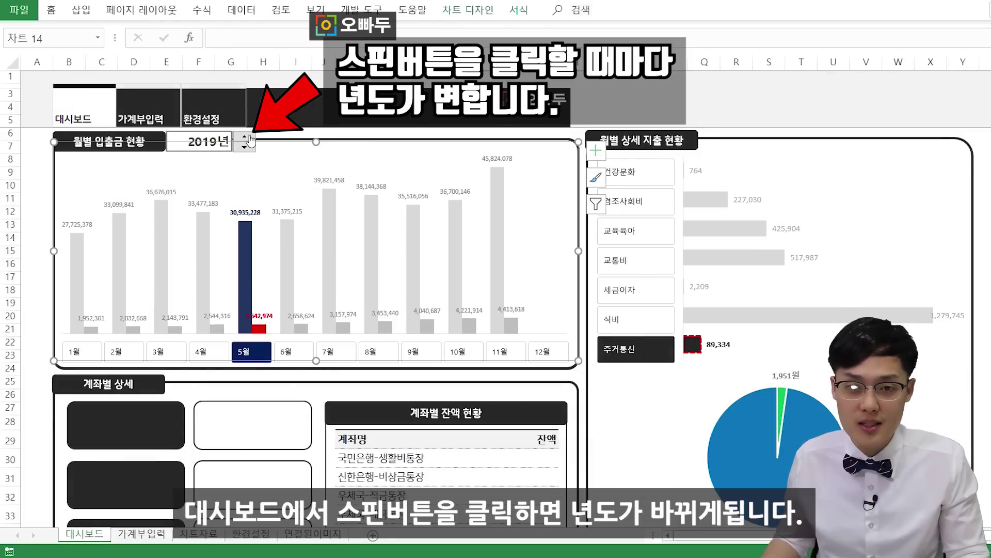
click(244, 148)
click(244, 147)
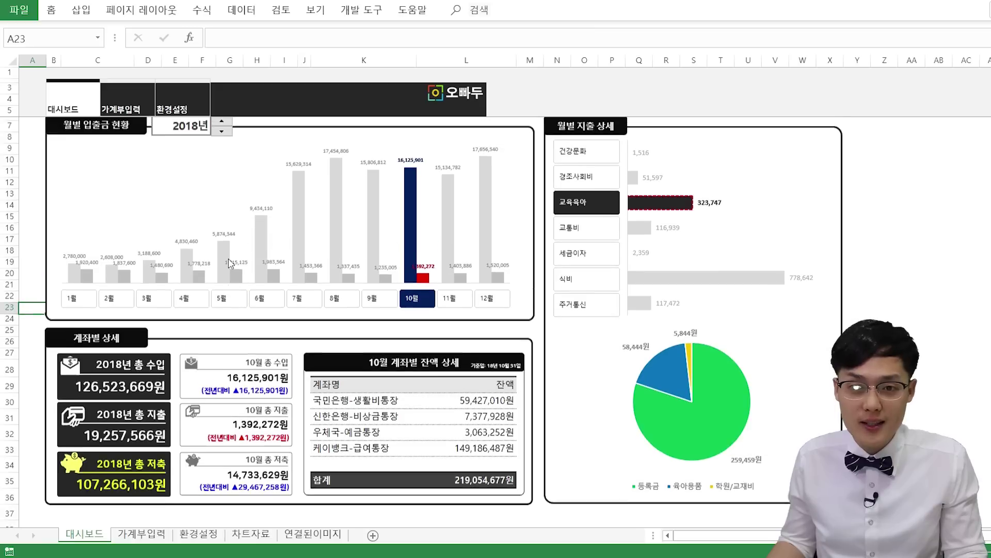
Step: Switch the finished dashboard between 2018 and 2019 to examine how the yearly summary texts and amounts follow the year
scroll(231, 263, up, 1)
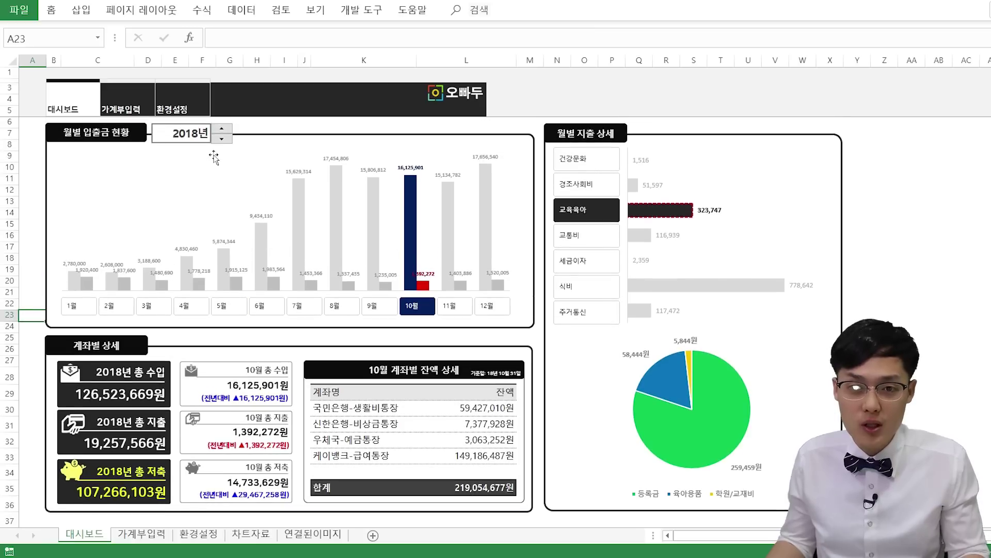
click(221, 130)
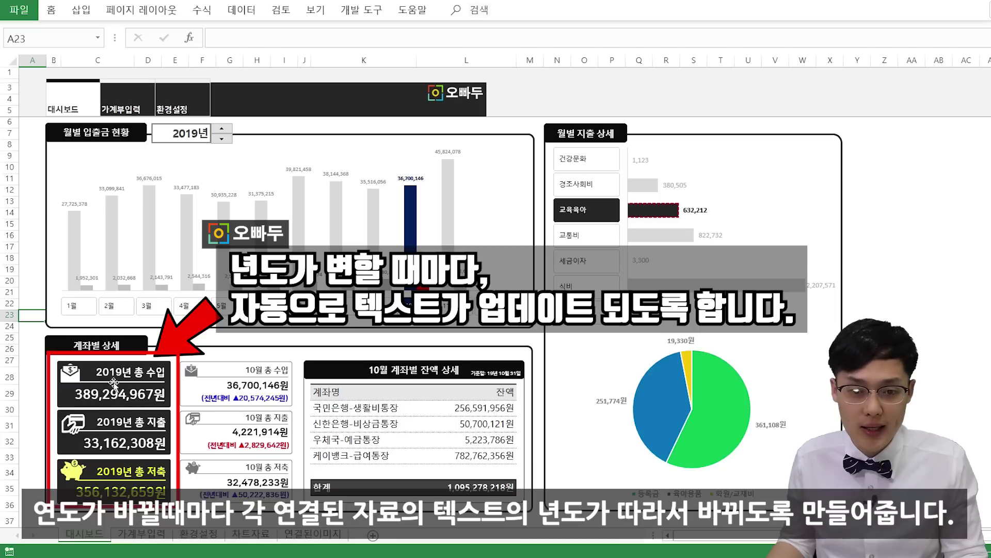
click(222, 140)
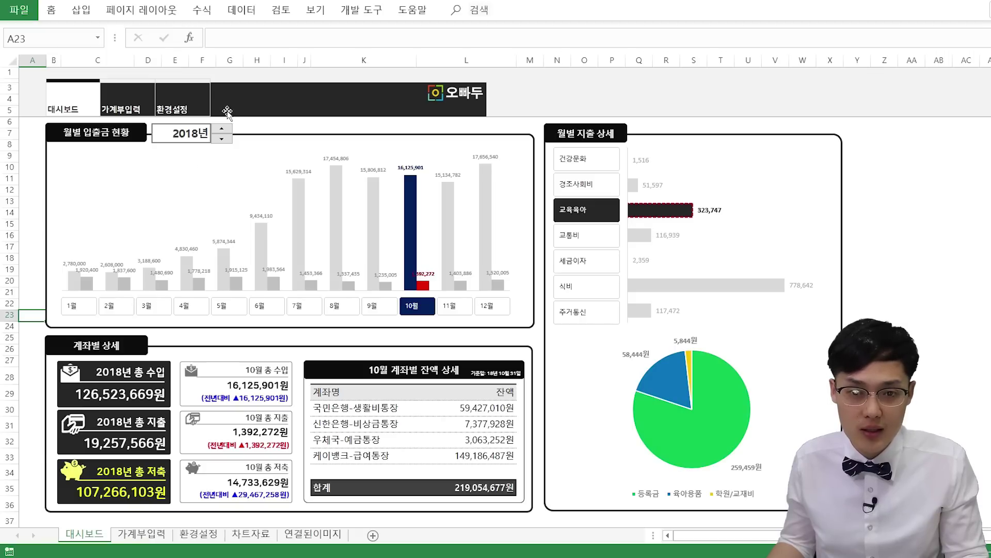
click(222, 129)
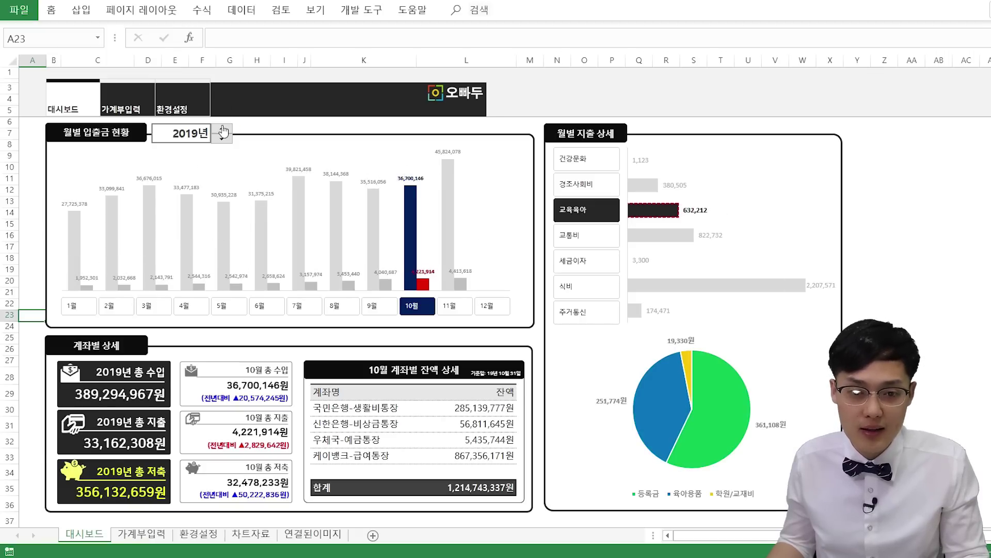
click(222, 129)
Step: Build the yearly income label in cell B37 of the 차트자료 sheet with the formula =B3&"년 총 수입"
click(113, 382)
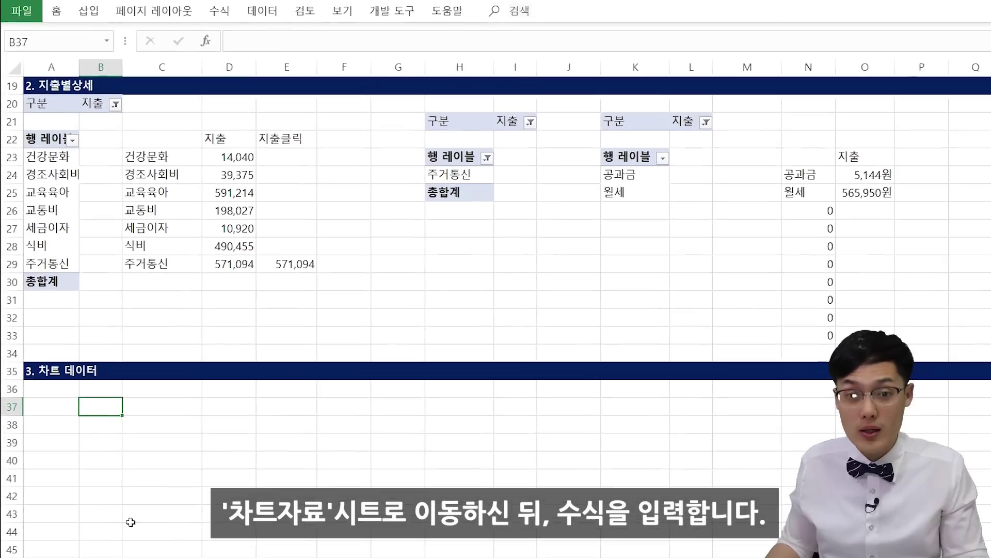
text(=)
scroll(132, 516, up, 2)
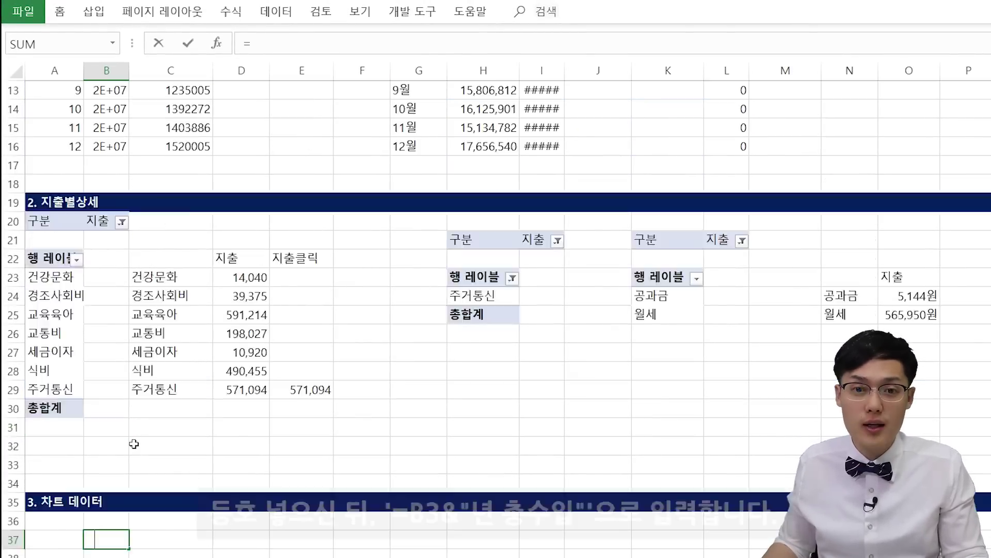
scroll(133, 444, up, 4)
click(107, 132)
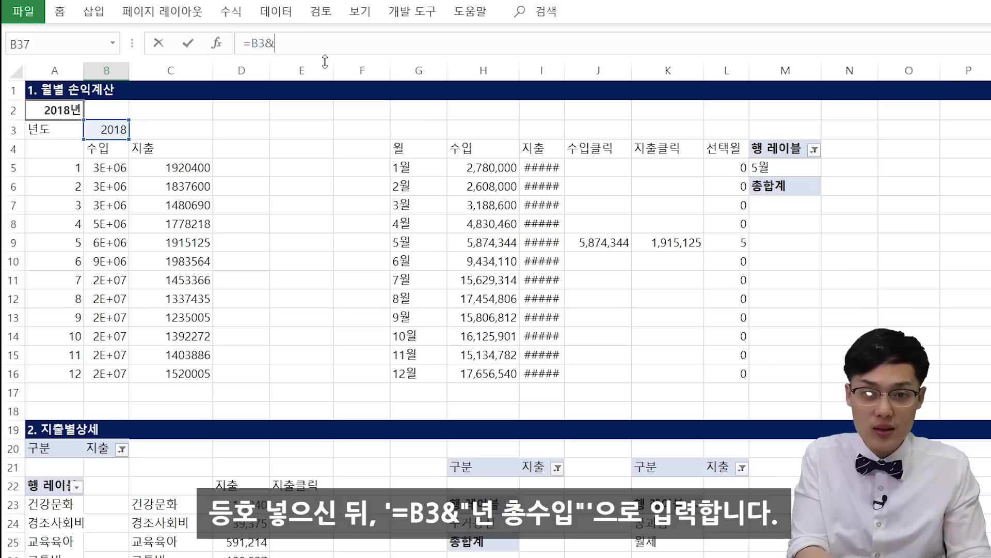
text(&")
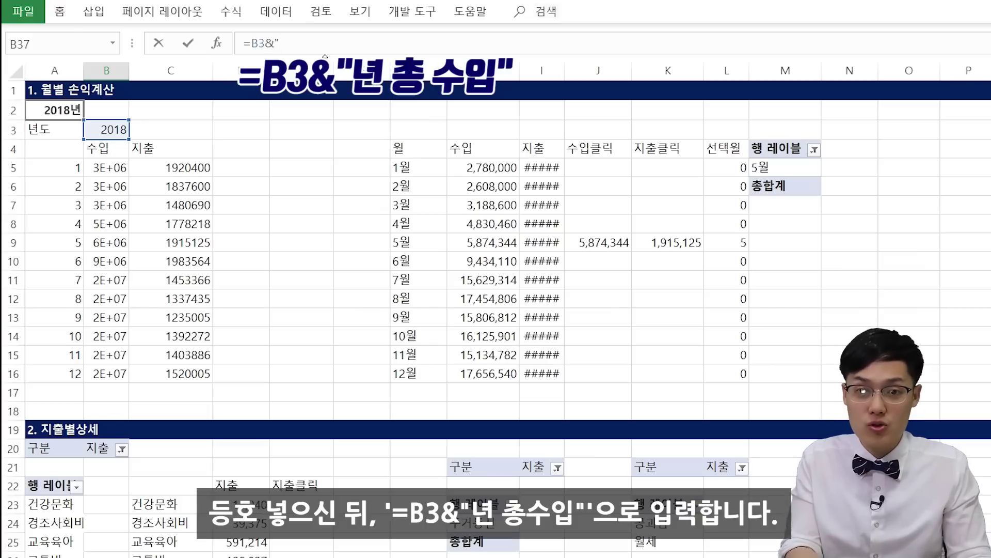
text(년 총 수입")
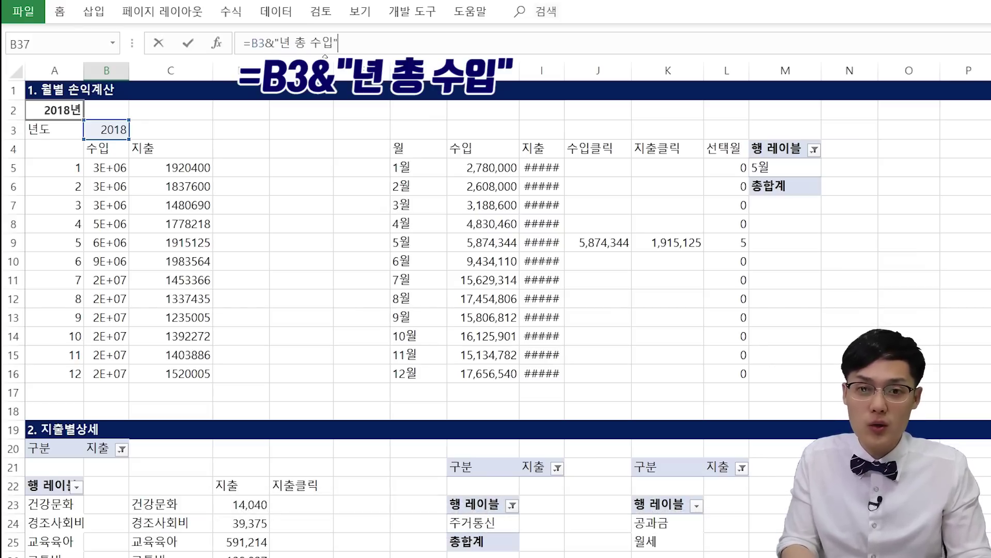
key(Return)
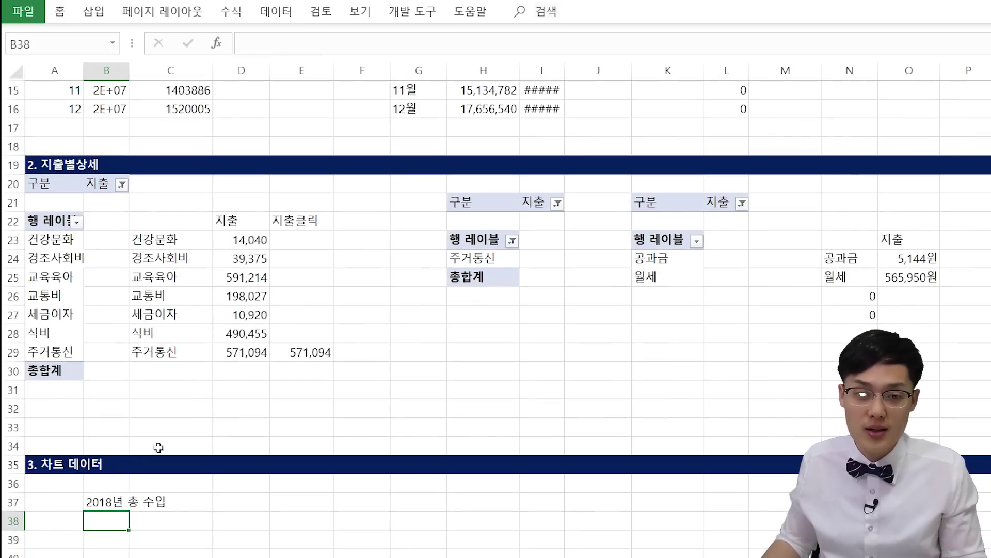
Step: Copy the B37 label formula text into B38 and change its wording to =B3&"년 총 지출"
click(110, 494)
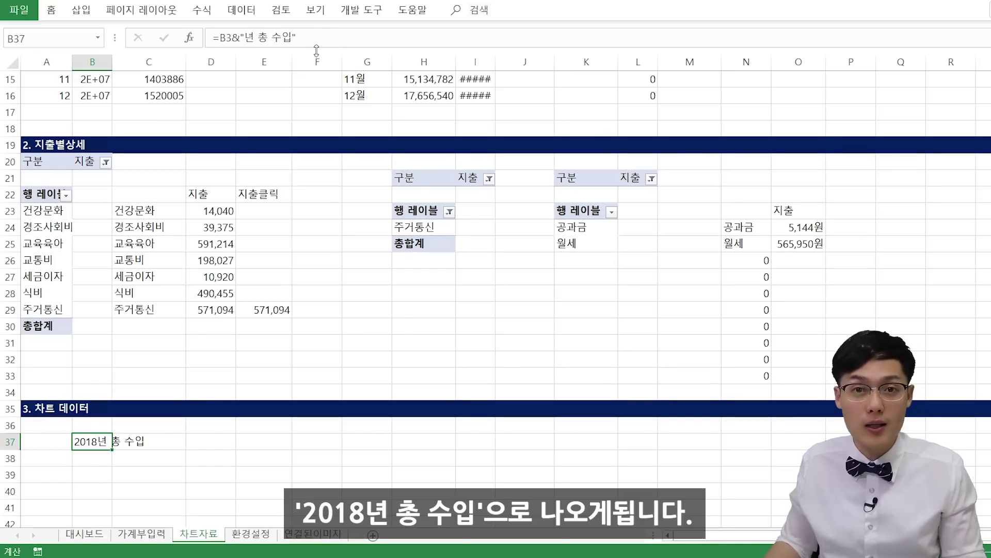
click(322, 34)
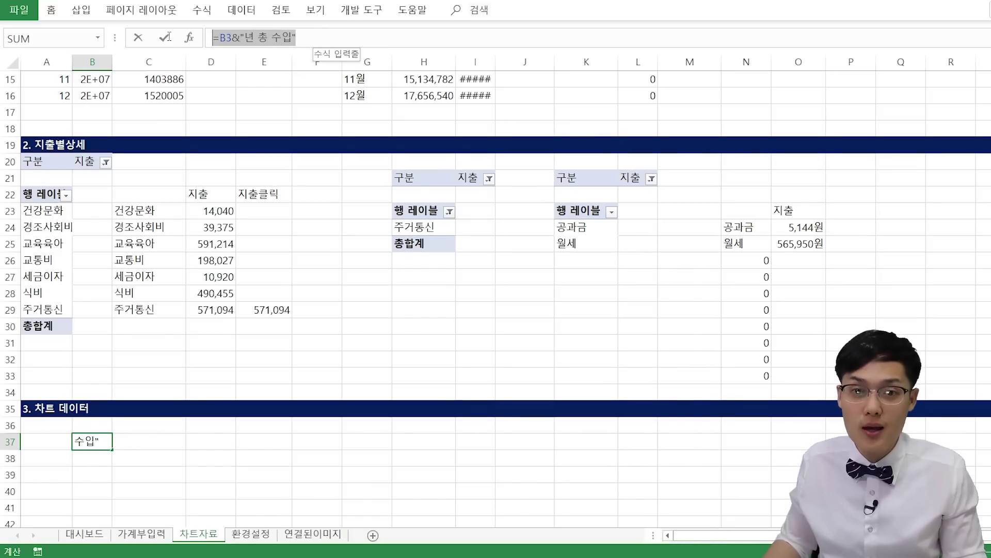
drag(296, 37, 212, 37)
key(ctrl+c)
key(Return)
click(263, 45)
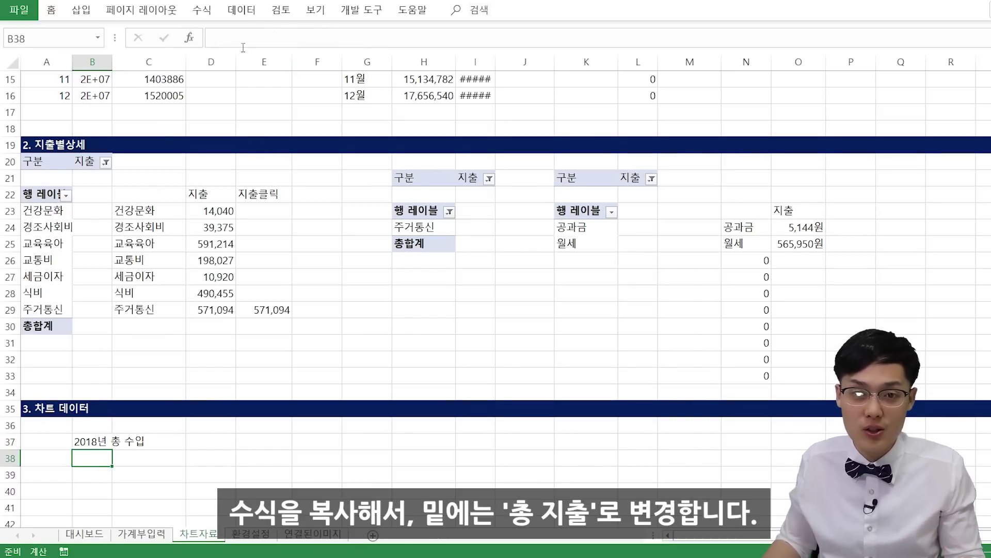
key(ctrl+v)
key(BackSpace)
key(BackSpace)
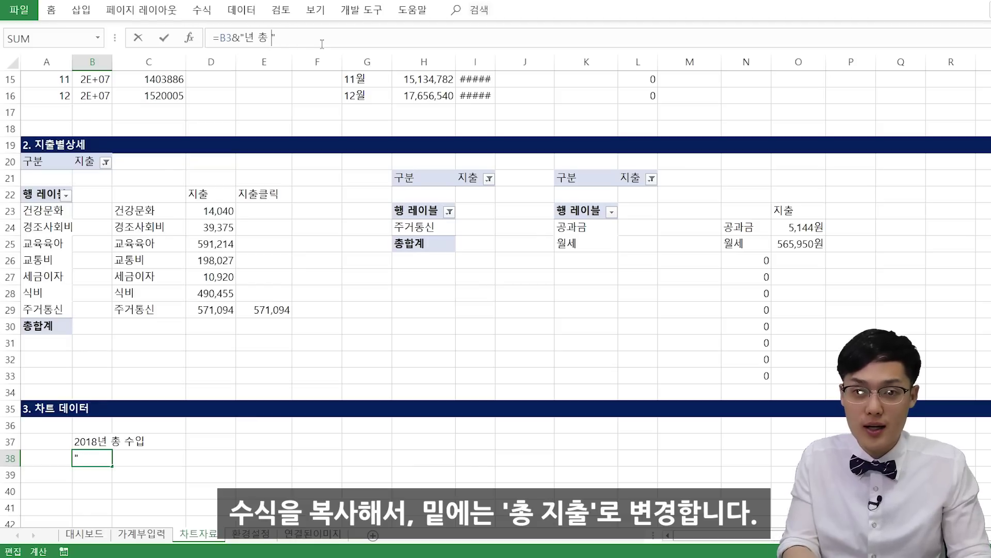
text(지출)
key(Return)
Step: Add the savings label =B3&"년 총 저축" in B39 and widen column B to fit the labels
scroll(322, 207, down, 1)
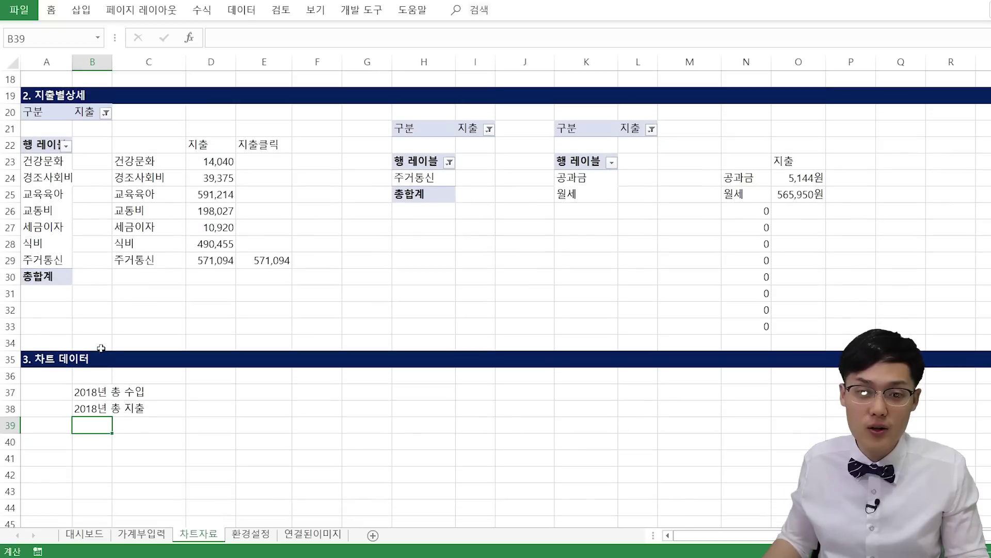
click(291, 38)
key(ctrl+v)
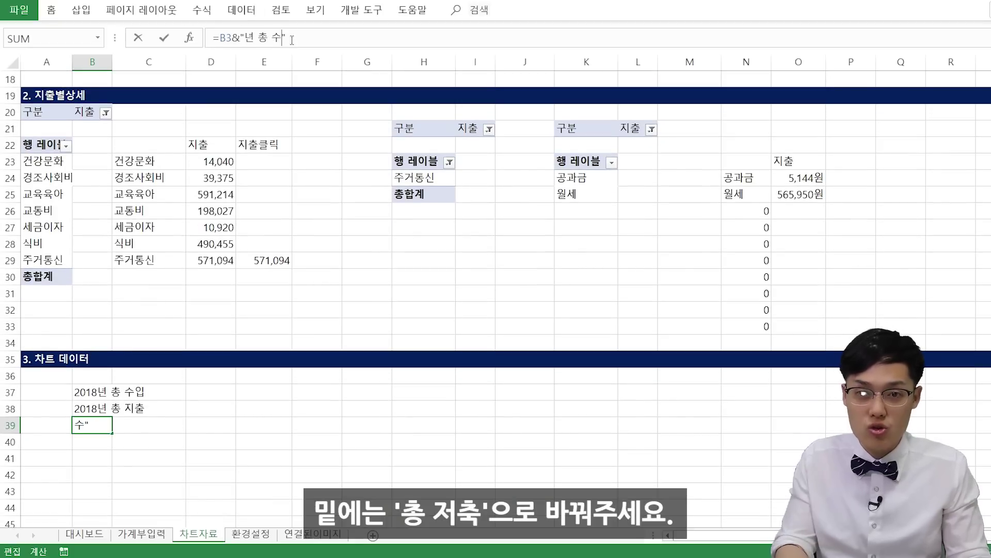
text(저축)
key(Return)
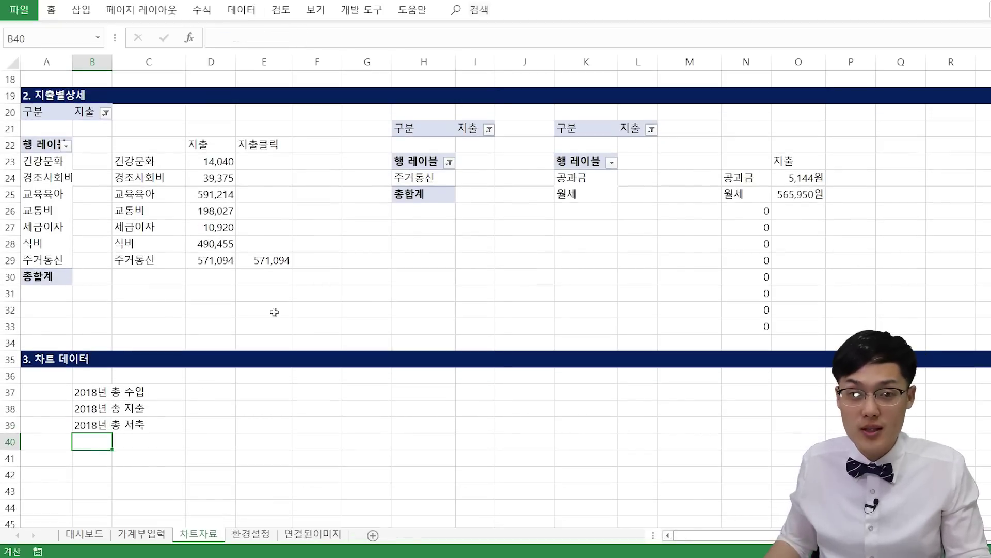
drag(106, 66, 163, 66)
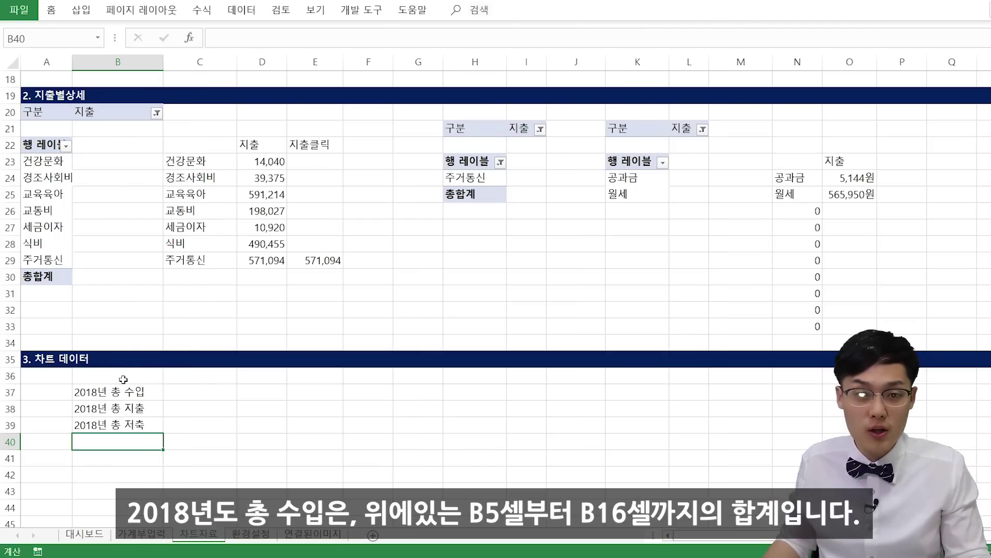
Step: Total the monthly income in cell C37 with the SUM of B5:B16
scroll(123, 379, up, 6)
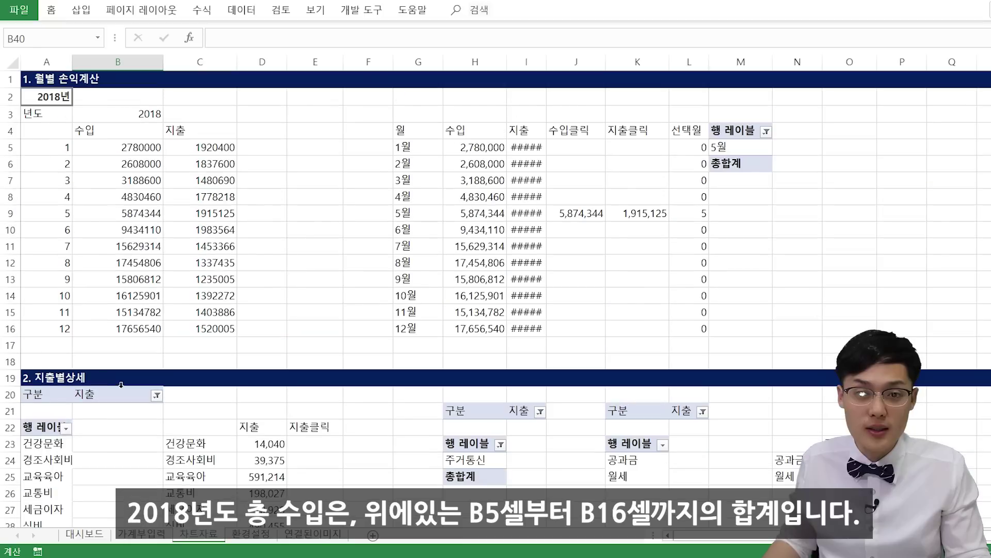
click(135, 149)
shift+click(116, 328)
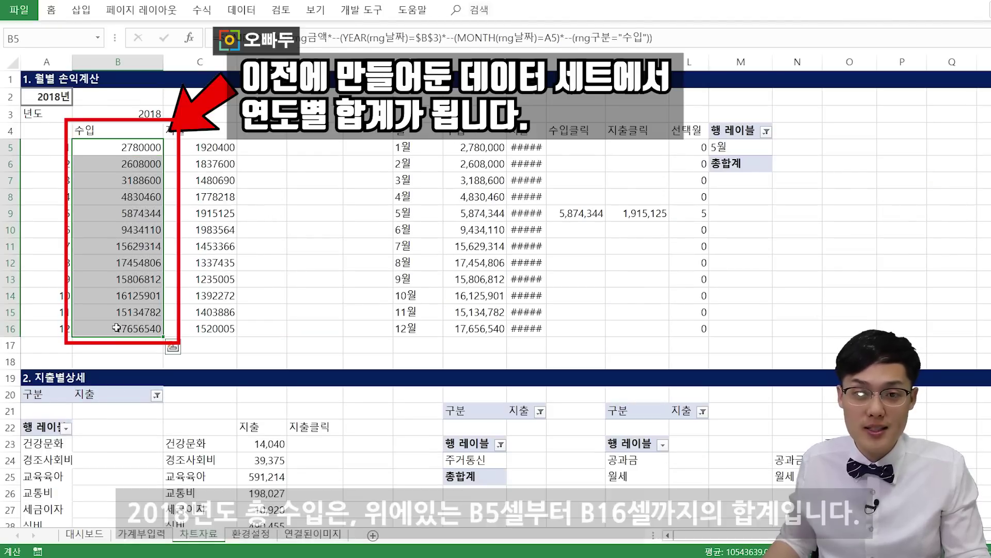
scroll(239, 320, down, 5)
click(199, 424)
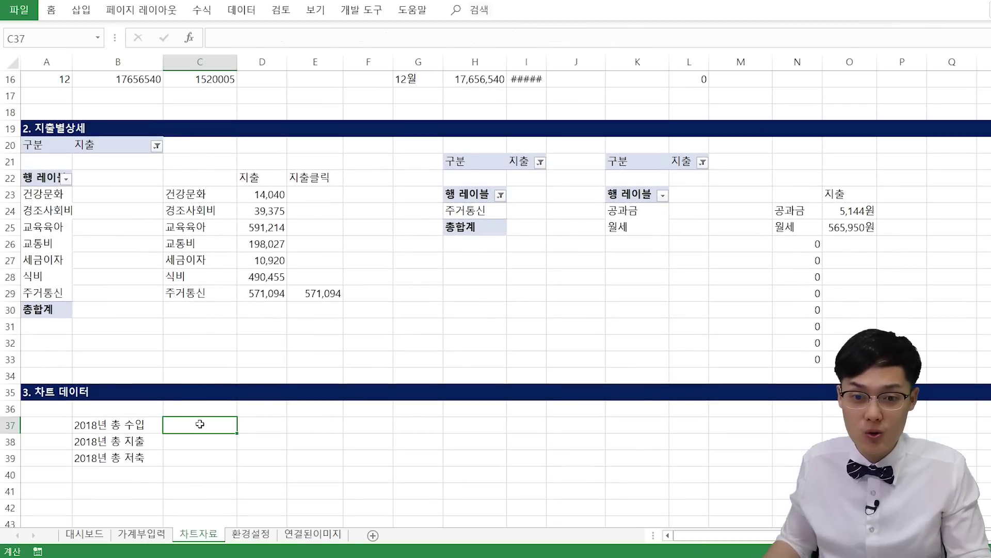
text(=sum()
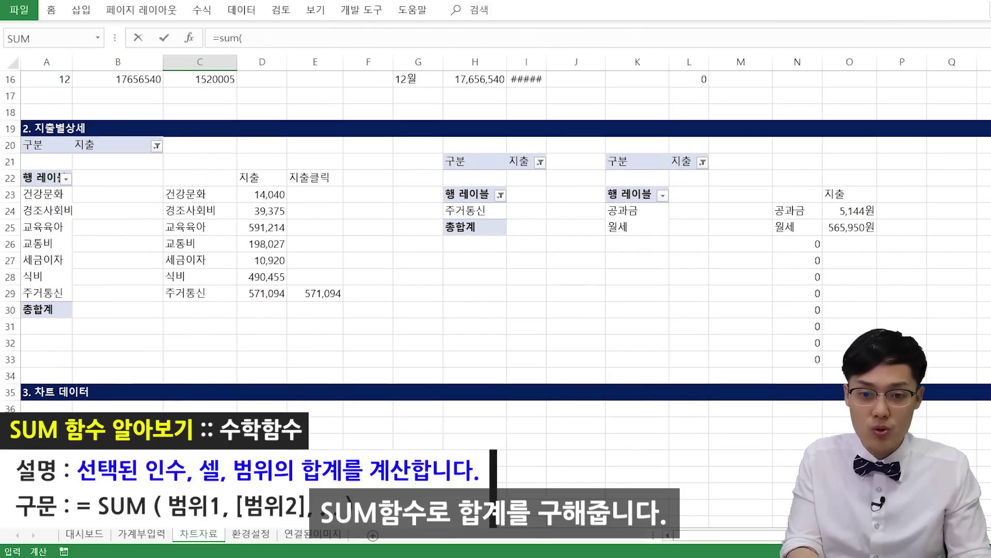
scroll(104, 346, up, 5)
drag(138, 149, 126, 325)
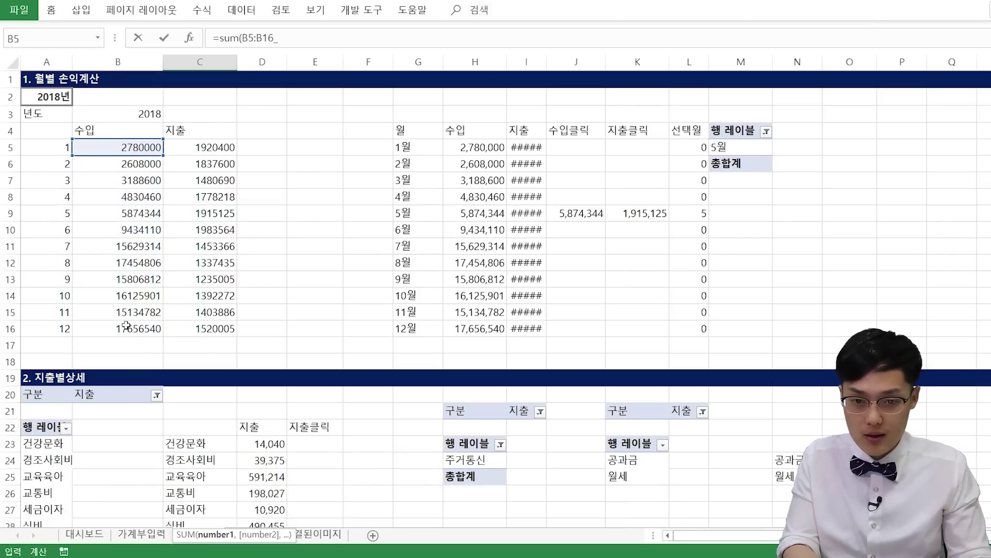
key(Return)
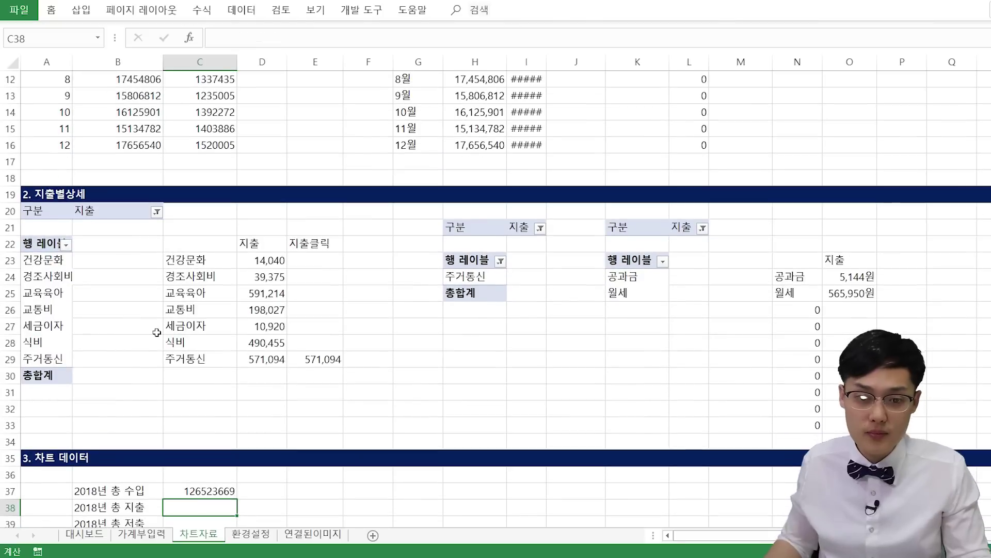
Step: Total the monthly expenses in cell C38 with the SUM of C5:C16
text(=sum()
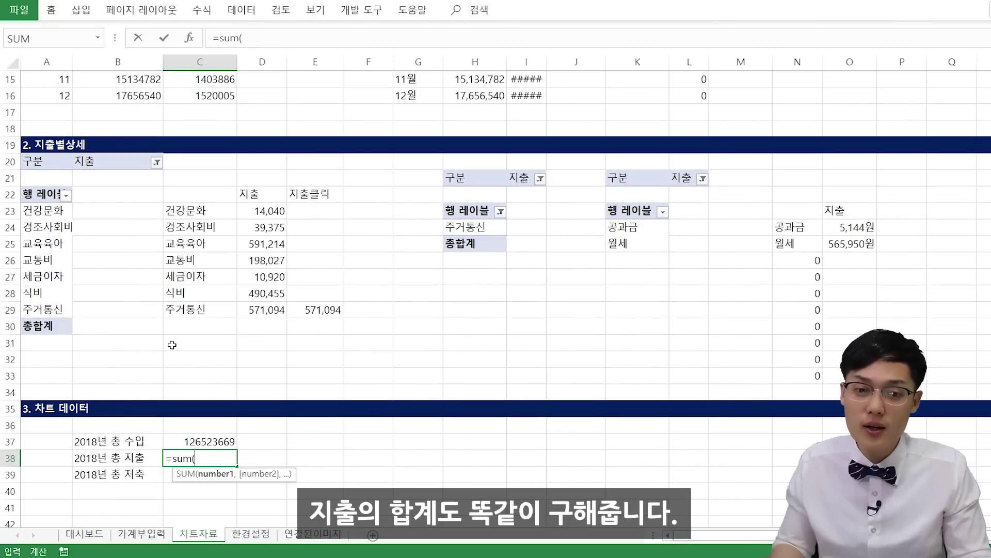
scroll(183, 338, up, 5)
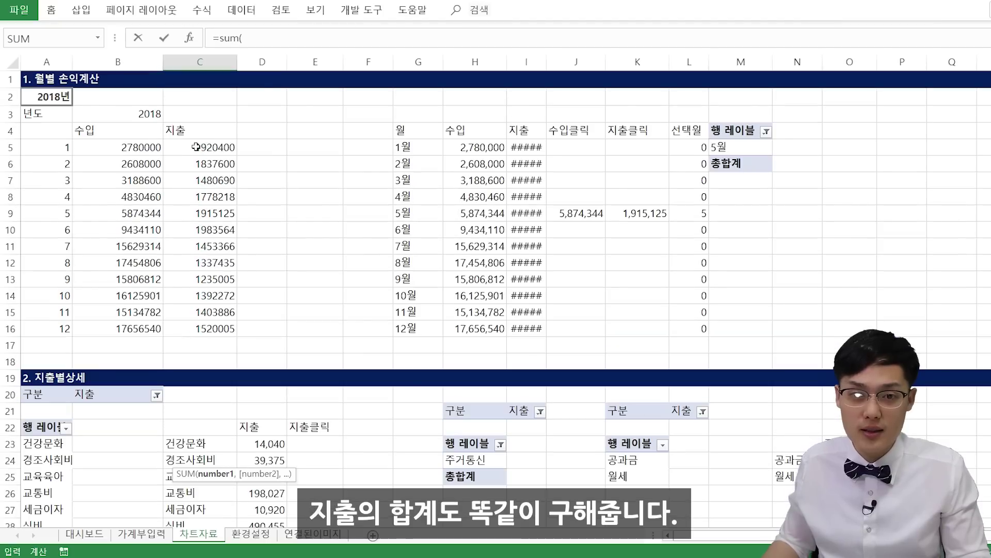
drag(195, 147, 202, 325)
scroll(206, 361, down, 4)
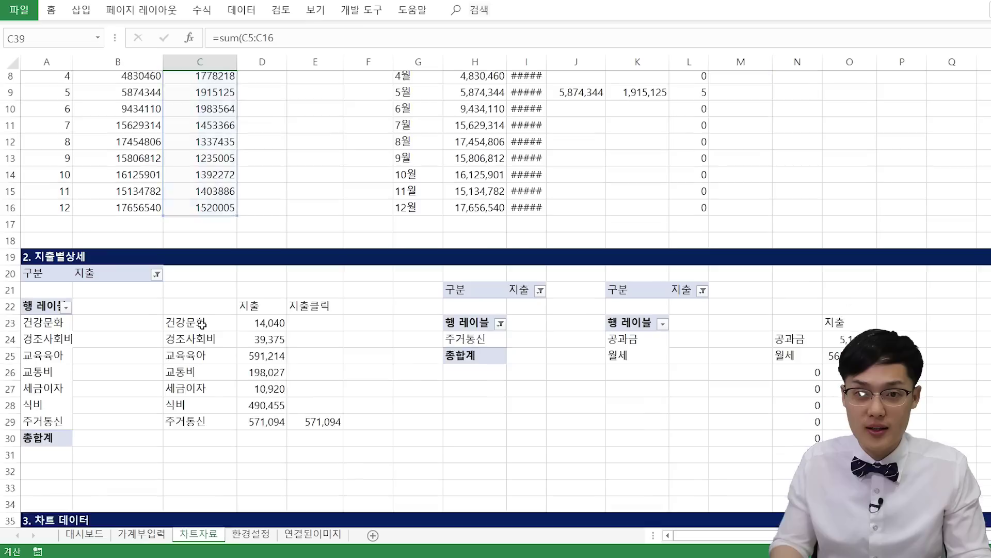
key(Return)
Step: Calculate the yearly savings in cell C39 as income minus expenses with =C37-C38
scroll(217, 408, down, 1)
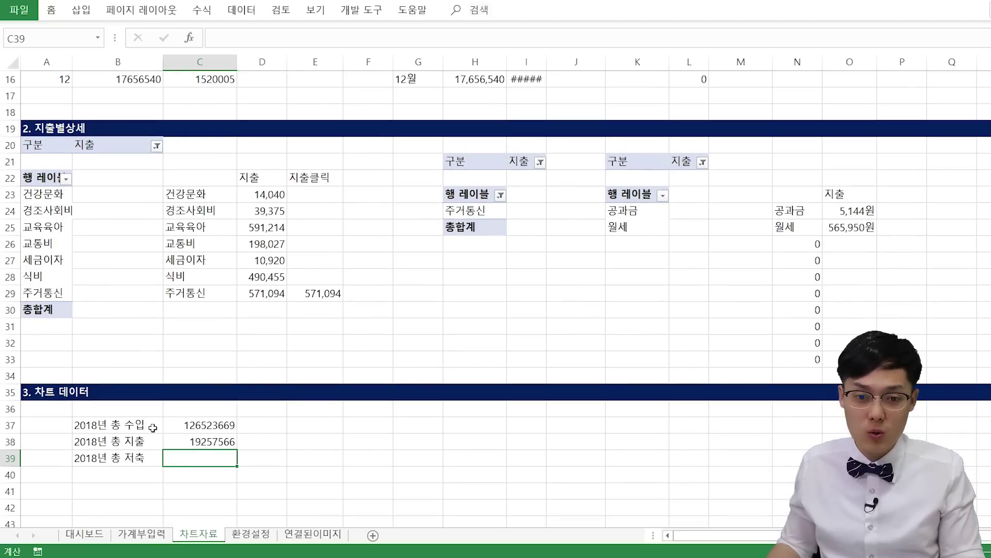
click(179, 427)
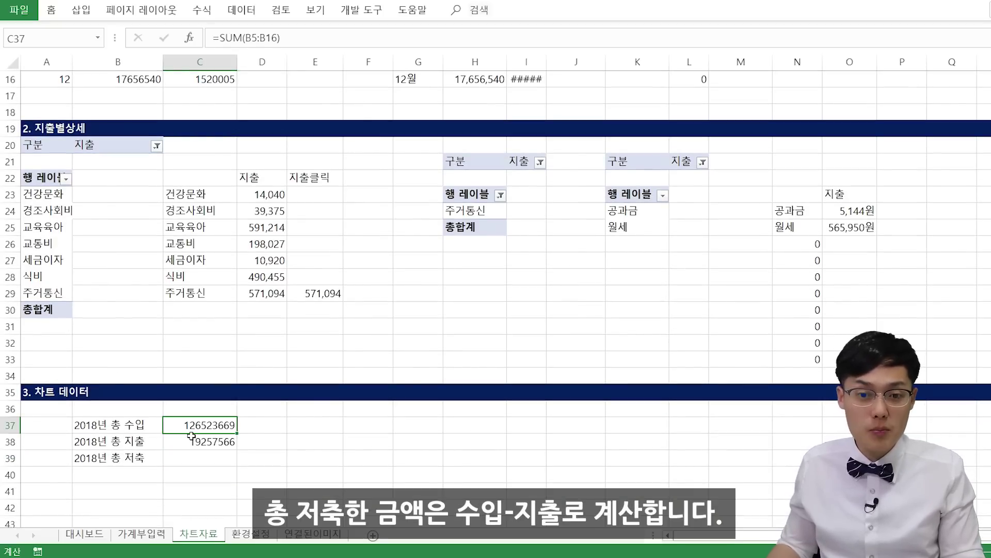
click(192, 440)
click(192, 455)
text(=)
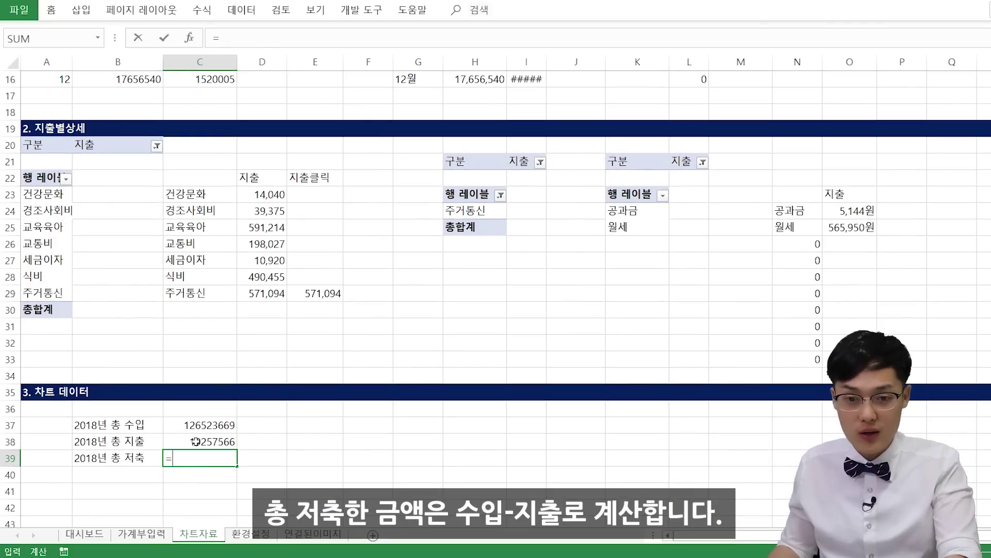
click(192, 429)
text(-)
click(193, 438)
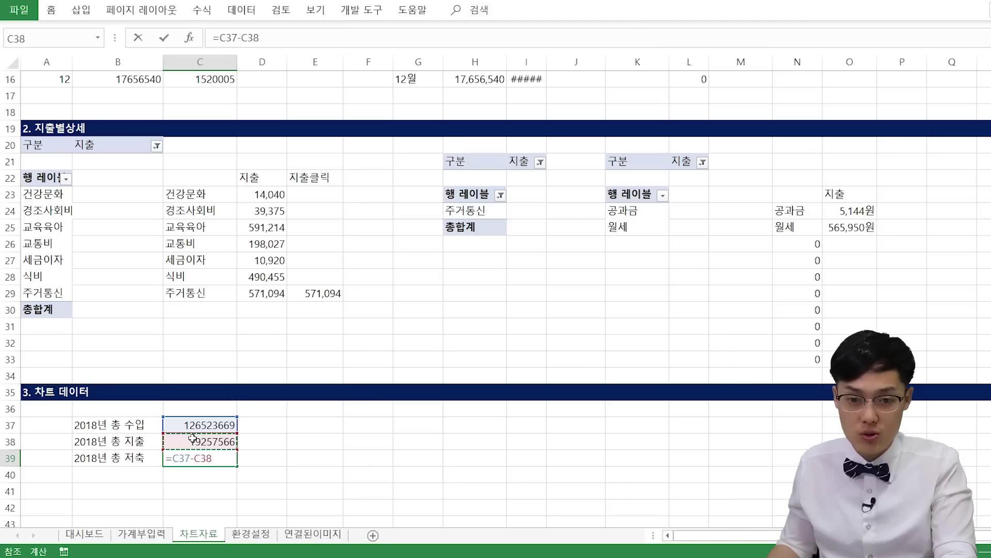
key(Return)
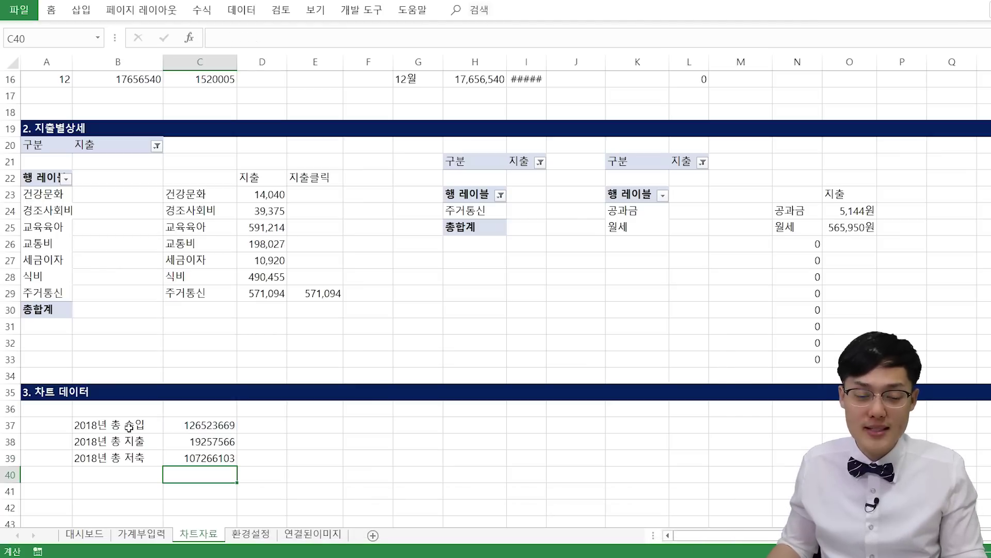
drag(129, 427, 192, 451)
click(166, 447)
click(185, 454)
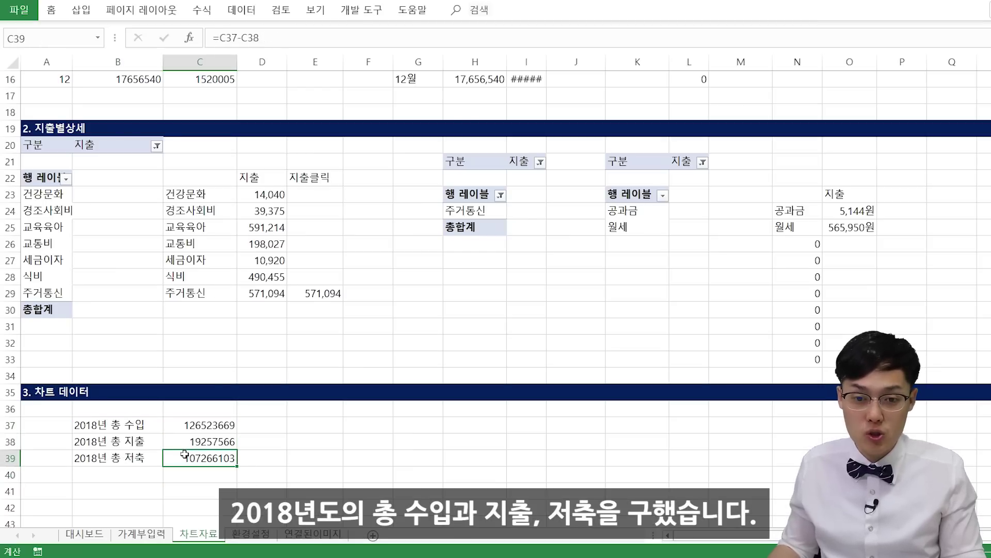
Step: Set the year in cell B3 to 2019 and check the yearly labels and amounts under 3. 차트 데이터
scroll(181, 391, up, 5)
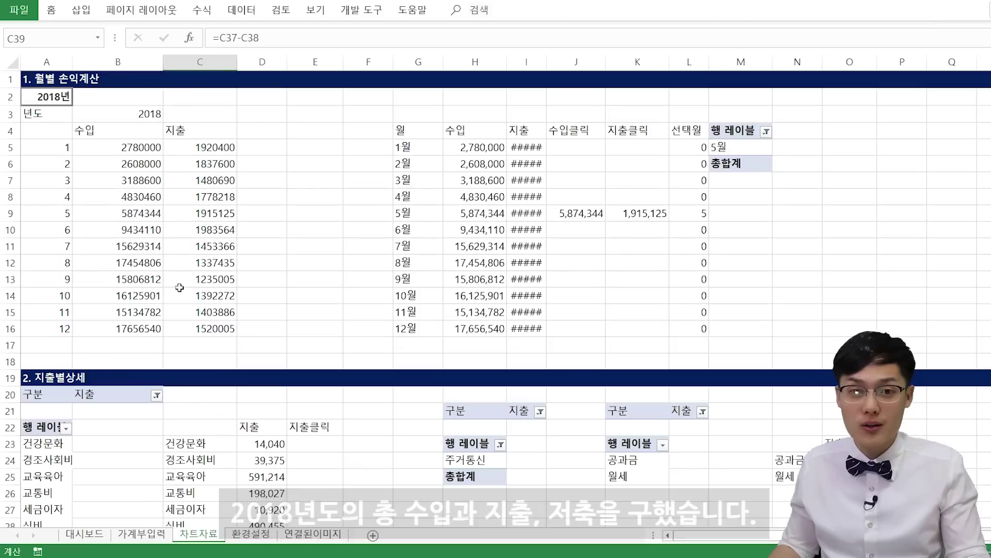
click(124, 117)
text(20)
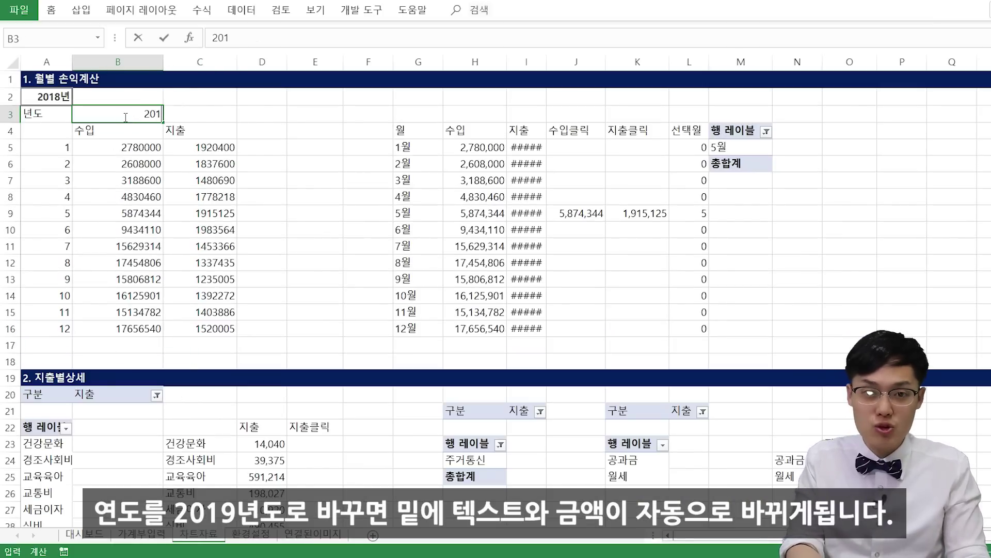
key(Return)
scroll(270, 199, down, 6)
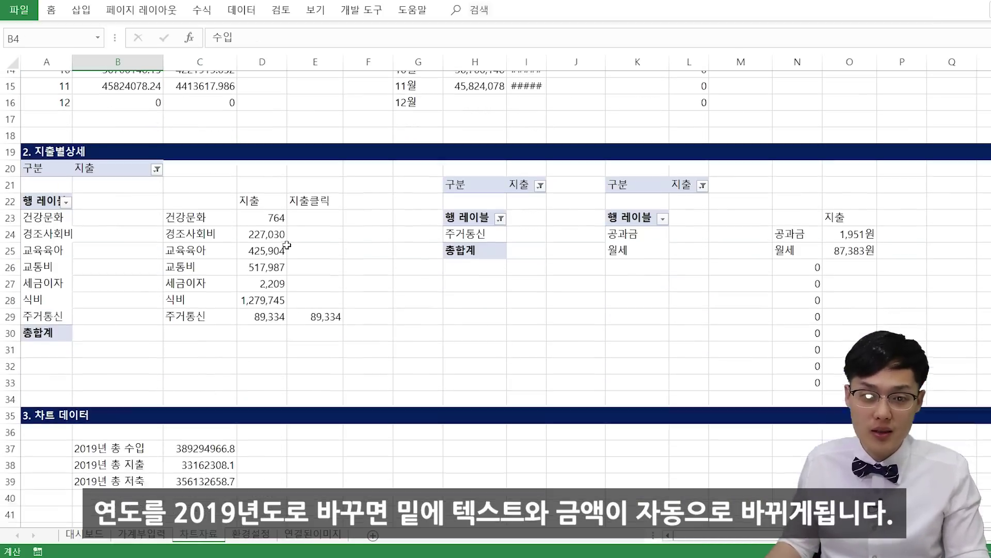
drag(132, 375, 195, 402)
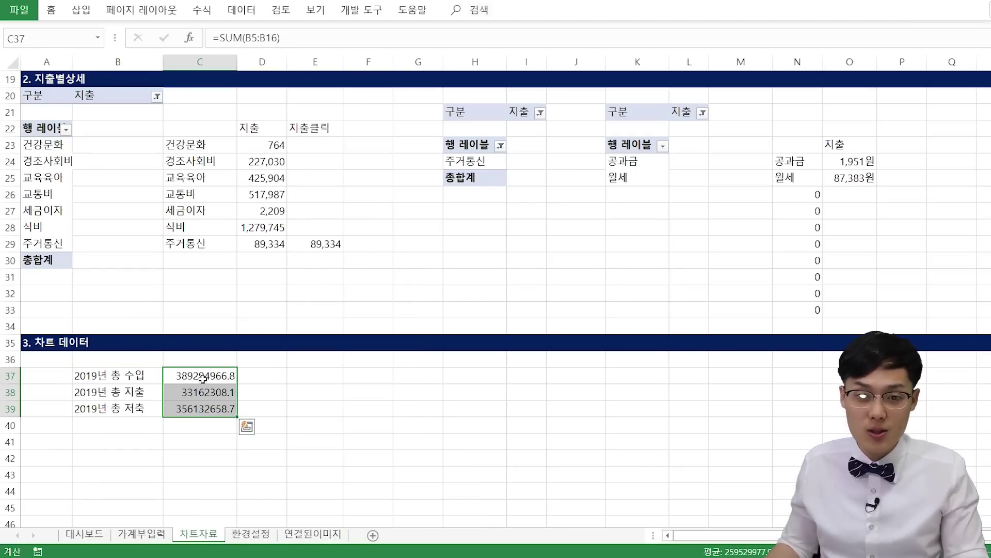
Step: Apply the custom number format #,##0"원" to the yearly totals in C37:C39 and widen column C slightly
drag(209, 375, 213, 408)
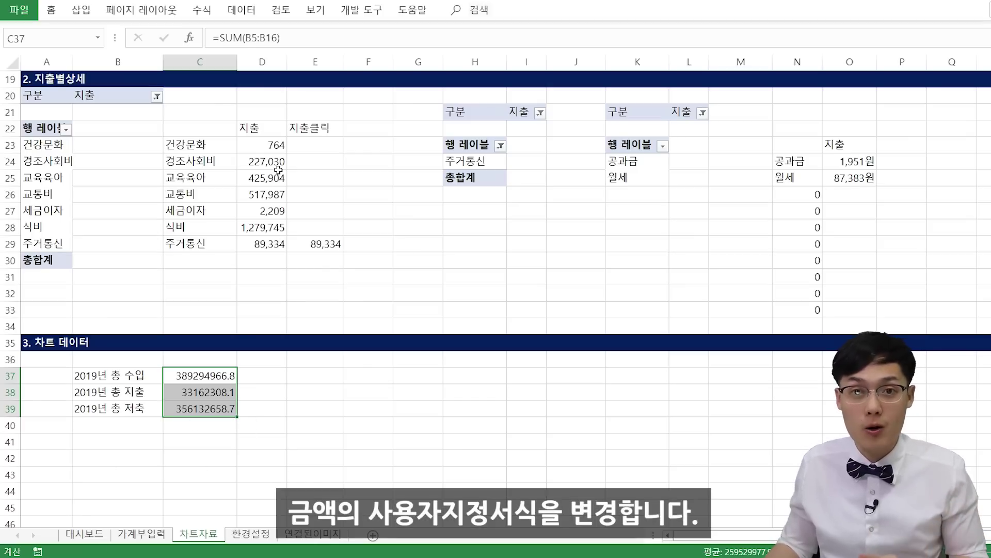
drag(203, 377, 213, 409)
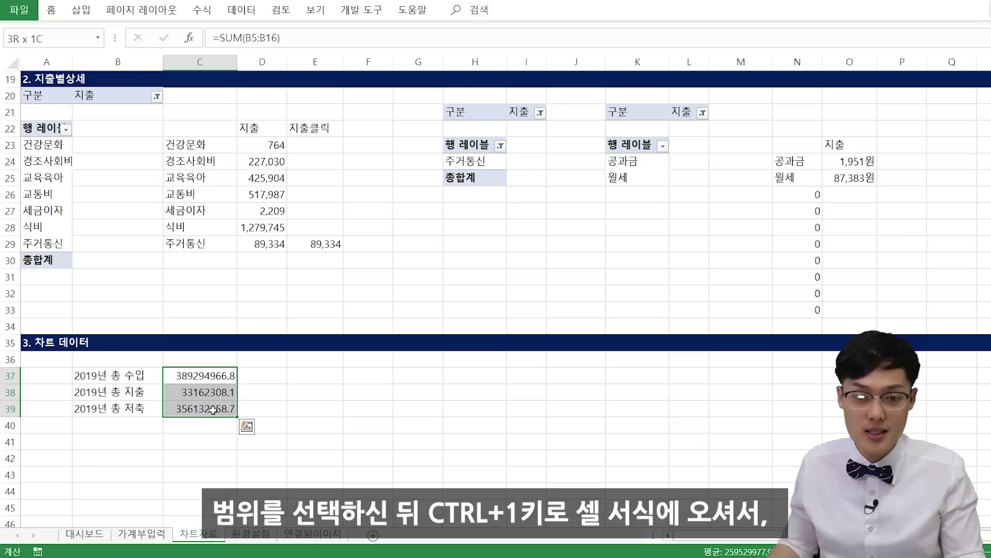
key(ctrl+1)
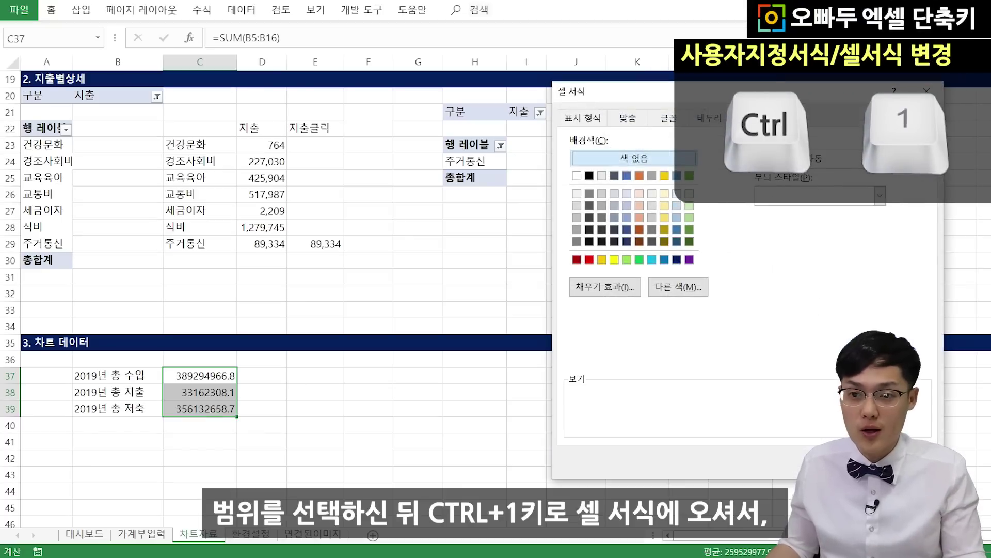
click(581, 117)
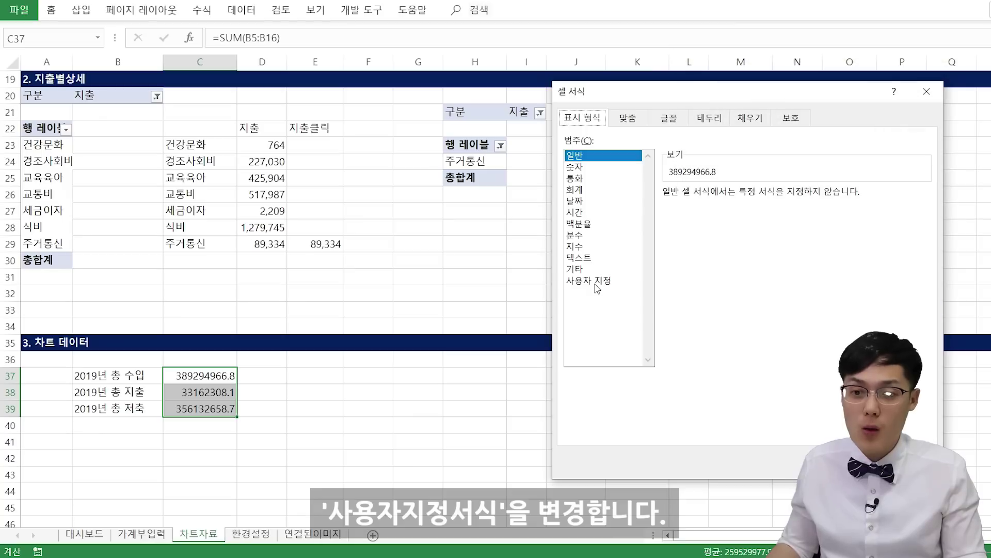
click(628, 279)
drag(706, 206, 547, 207)
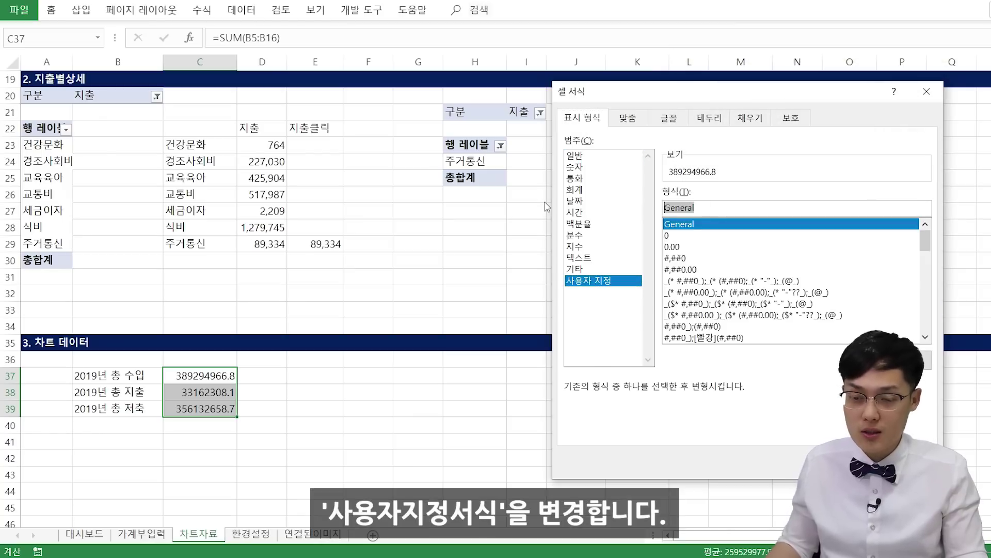
text(#,##0"원")
key(Return)
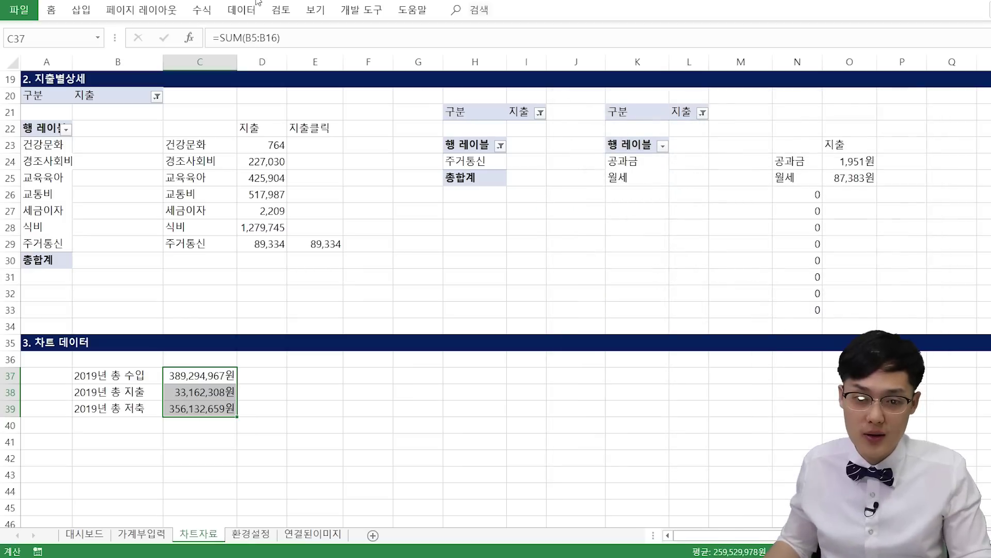
drag(250, 61, 250, 61)
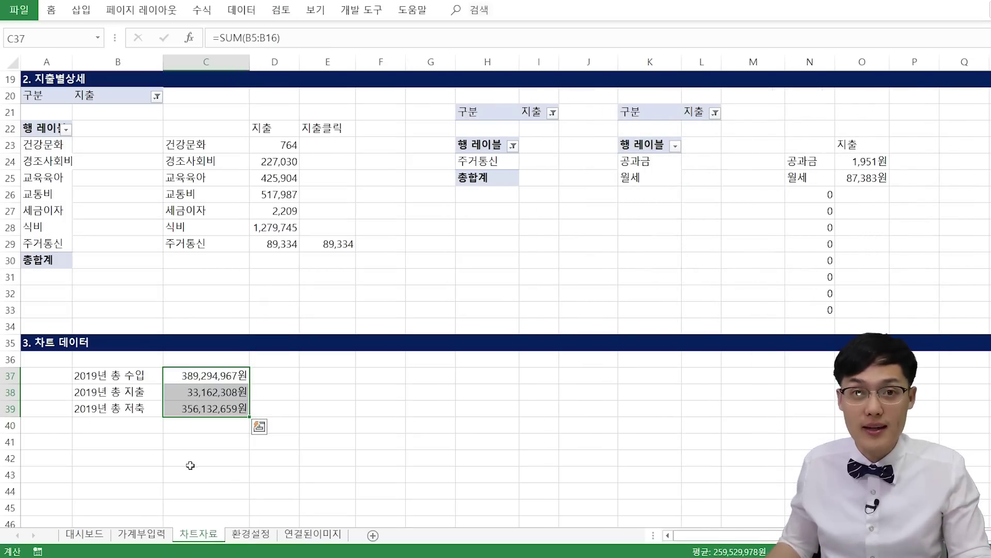
Step: Switch to the finished dashboard workbook and preview the monthly summary texts by selecting 6월 and 4월
key(alt+Tab)
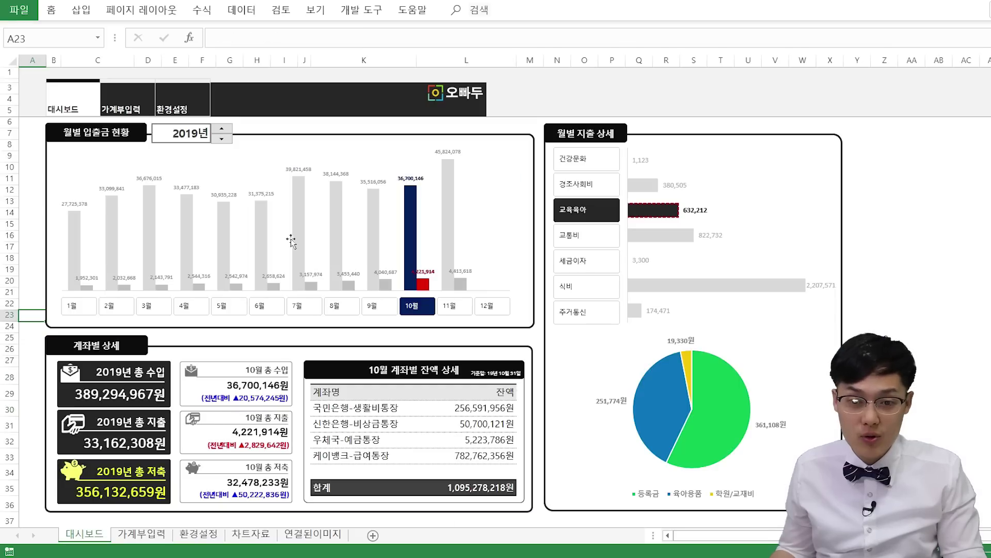
click(266, 312)
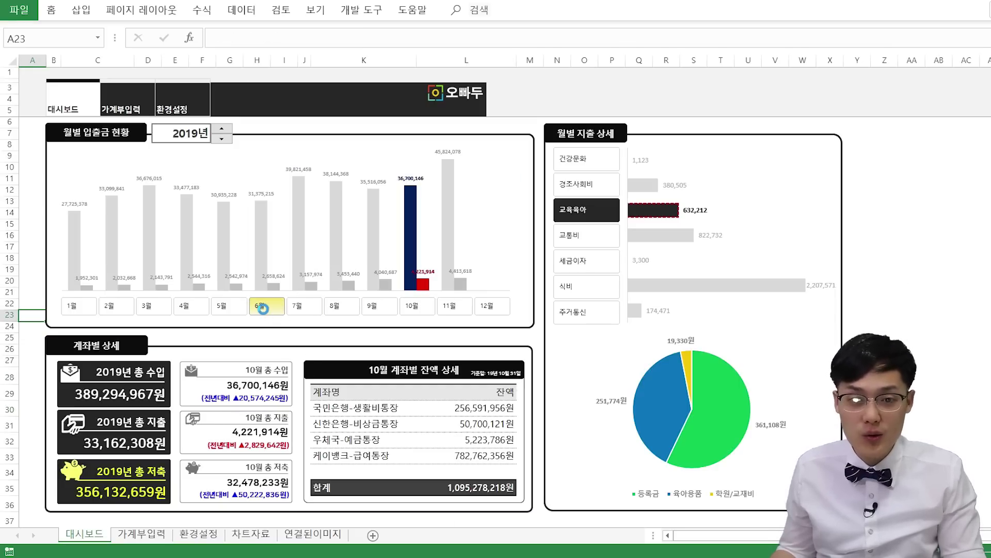
click(191, 307)
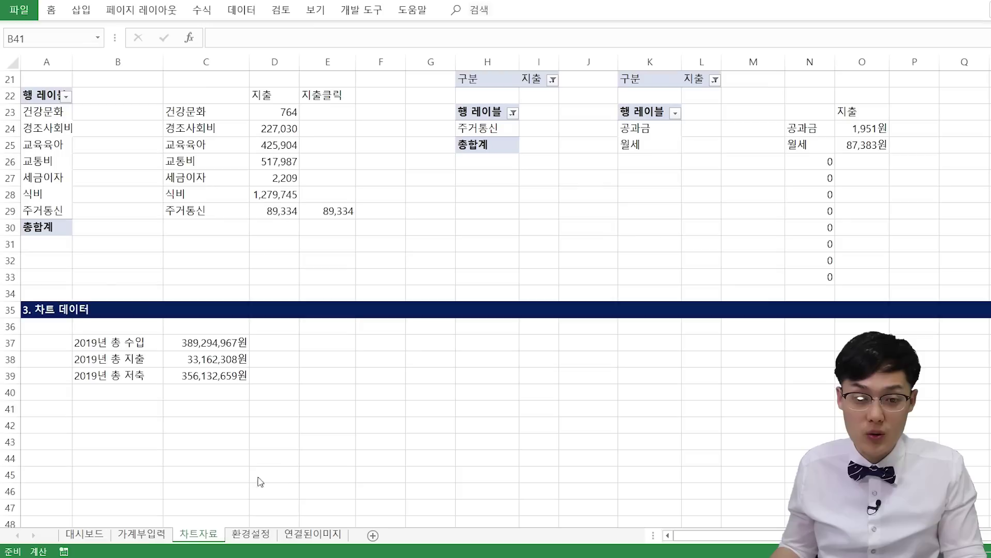
Step: Create the monthly income label in cell B41 of the 차트자료 sheet with =M5&" 총 수입"
click(129, 407)
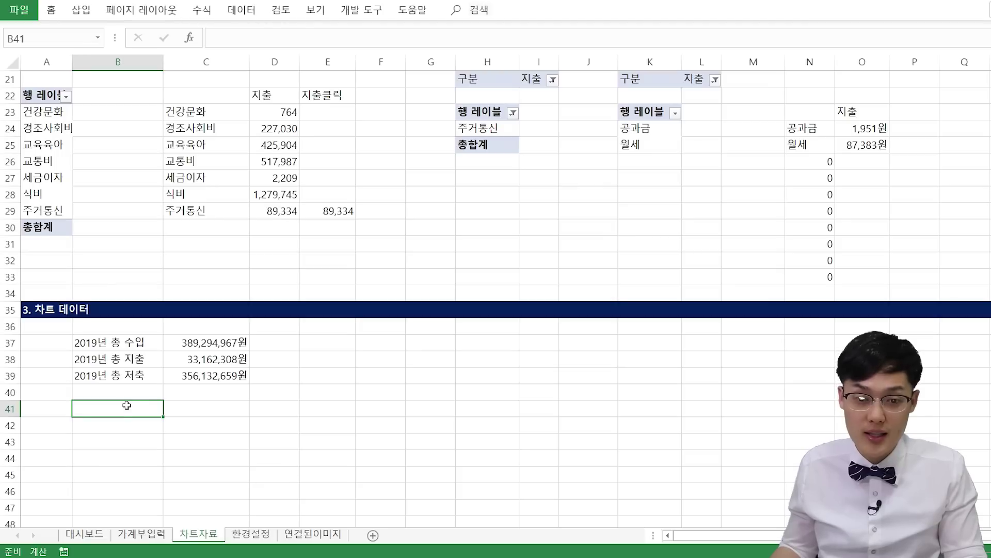
text(=)
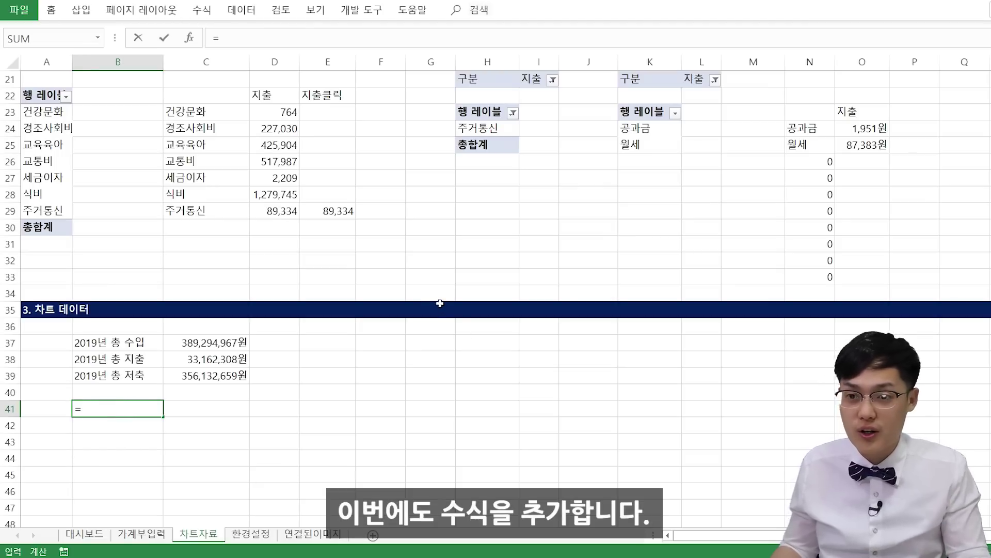
scroll(439, 303, up, 7)
click(741, 145)
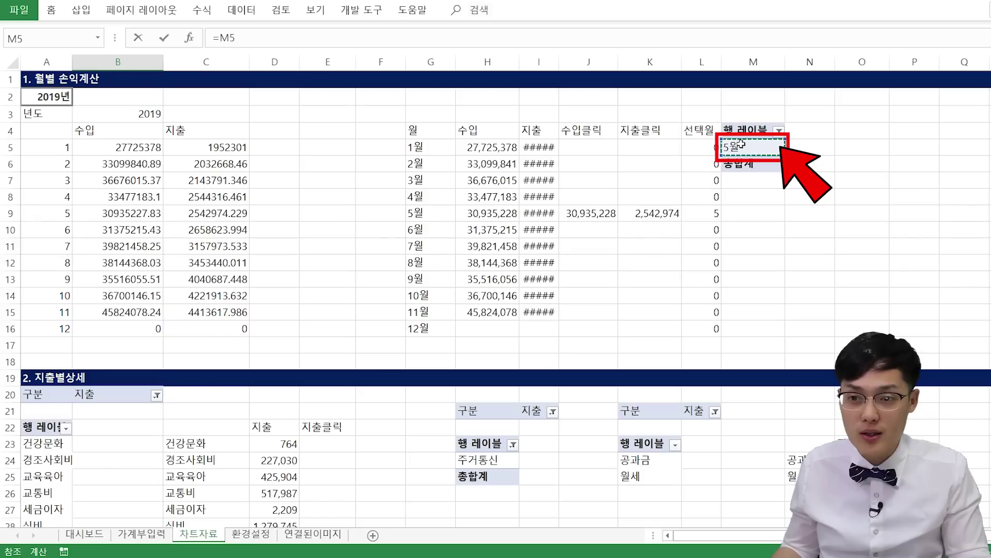
text(&" 총 수입)
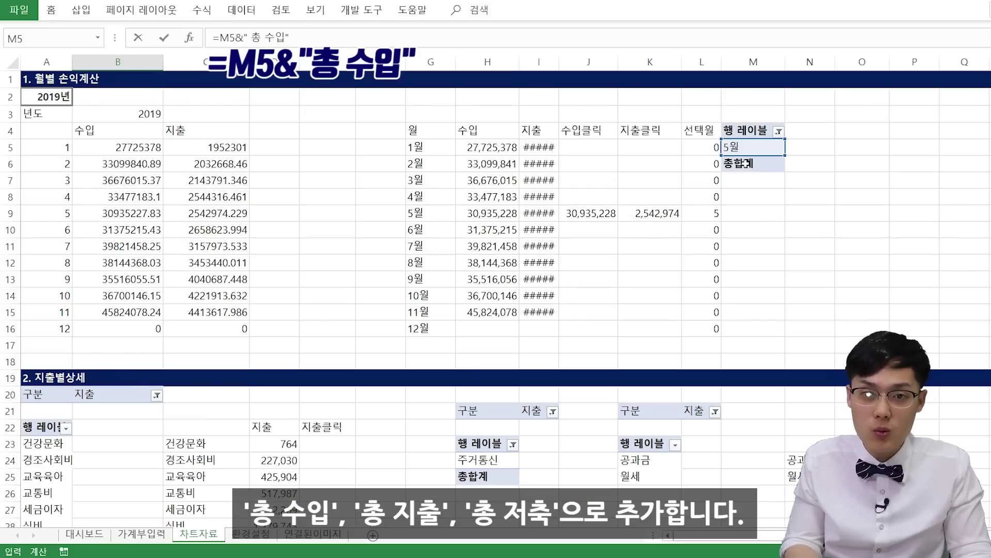
text(")
key(Return)
Step: Reuse the B41 label formula in cell B42 for the monthly expense label, as =M5&" 총 지출"
double_click(94, 391)
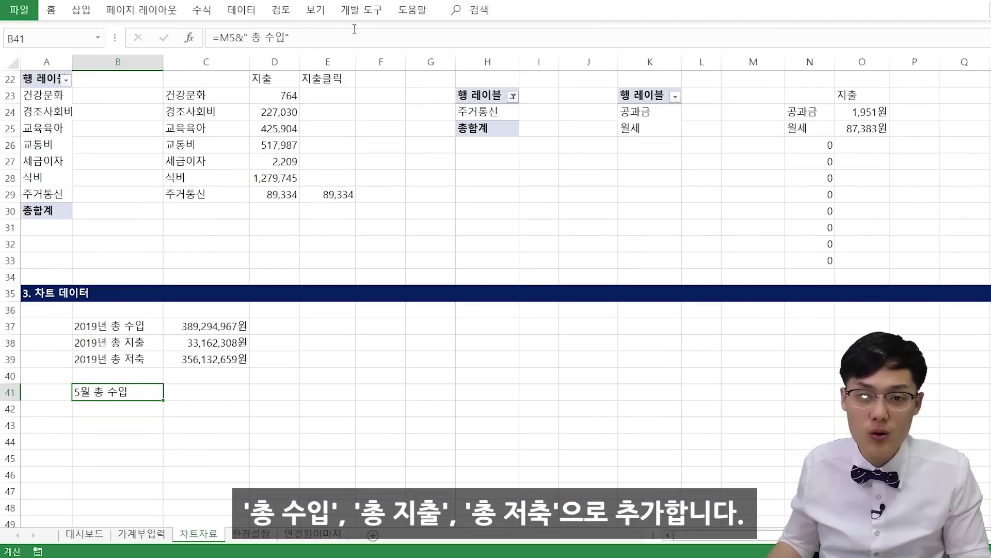
key(Escape)
click(90, 413)
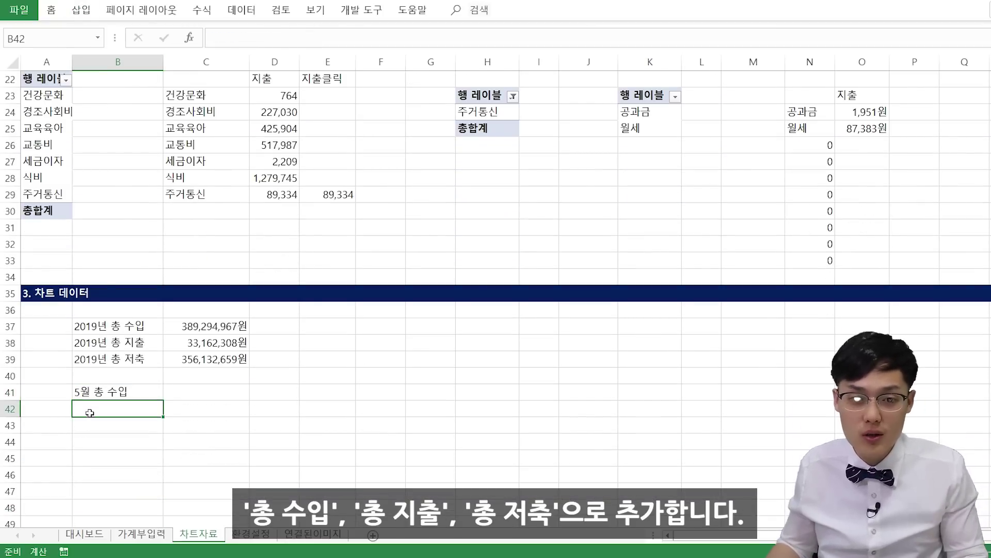
click(262, 46)
key(ctrl+v)
text(지)
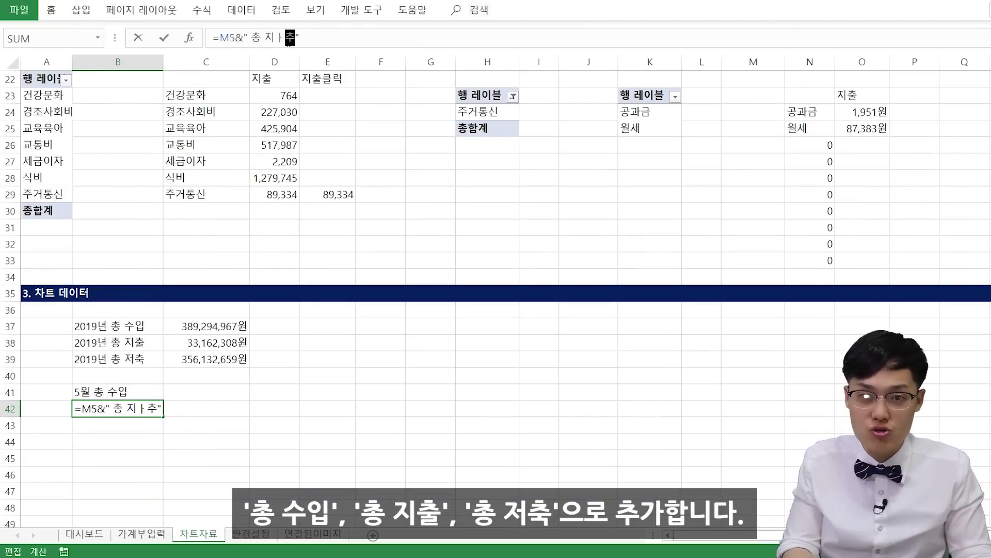
text(출)
key(Return)
Step: Add the monthly savings label in cell B43 with =M5&" 총 저축"
click(289, 41)
key(ctrl+v)
key(BackSpace)
key(BackSpace)
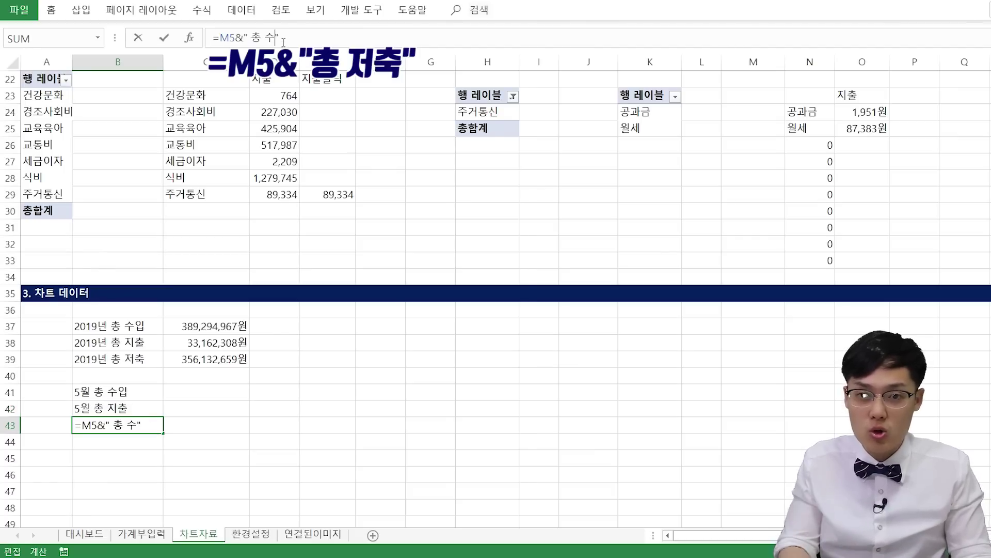
text(저축)
key(Return)
Step: Add the account balance heading in cell B45 with =M5&" 계좌별 잔액 상세"
key(Down)
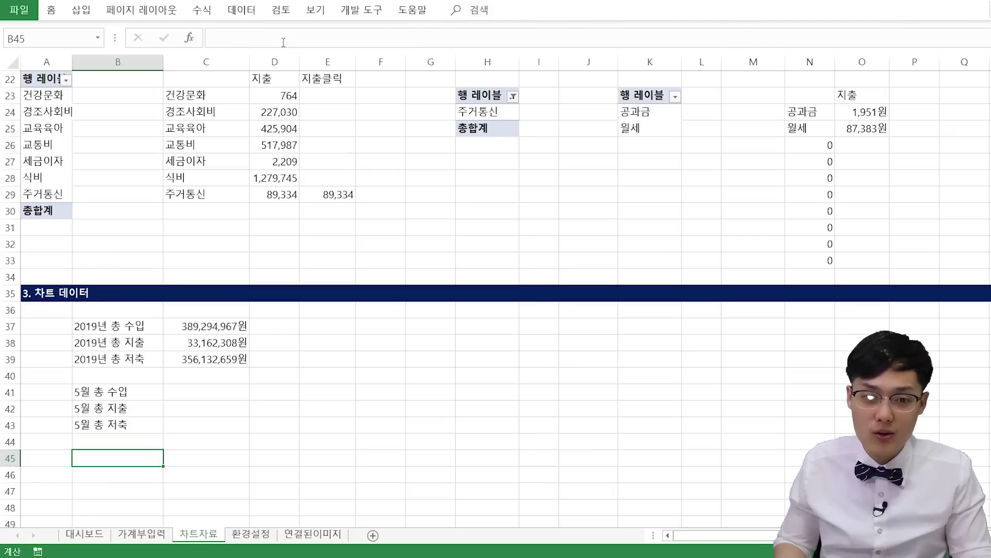
click(285, 42)
text(=M5&" 총 수입")
drag(285, 41, 252, 41)
text(계좌벼별 잔액 사)
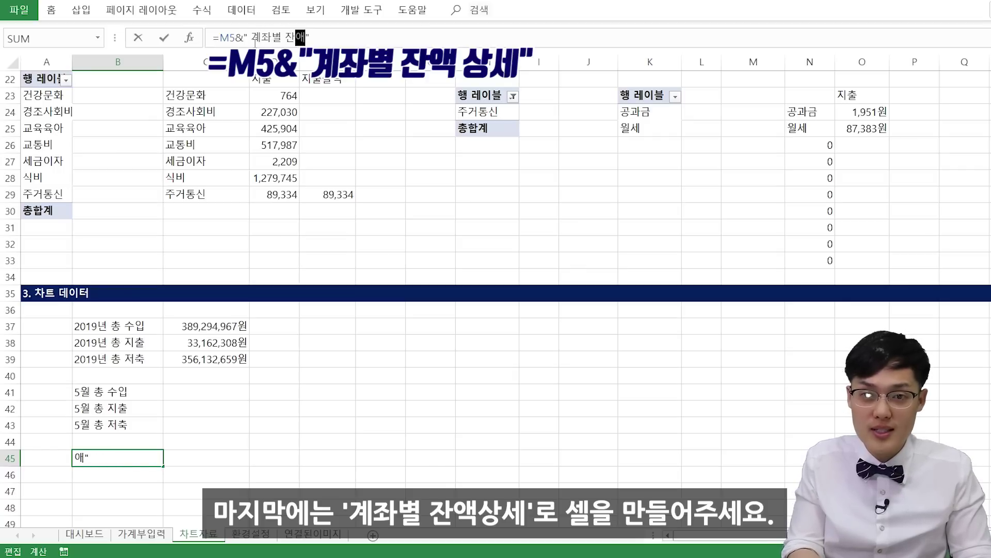
text(세)
key(Return)
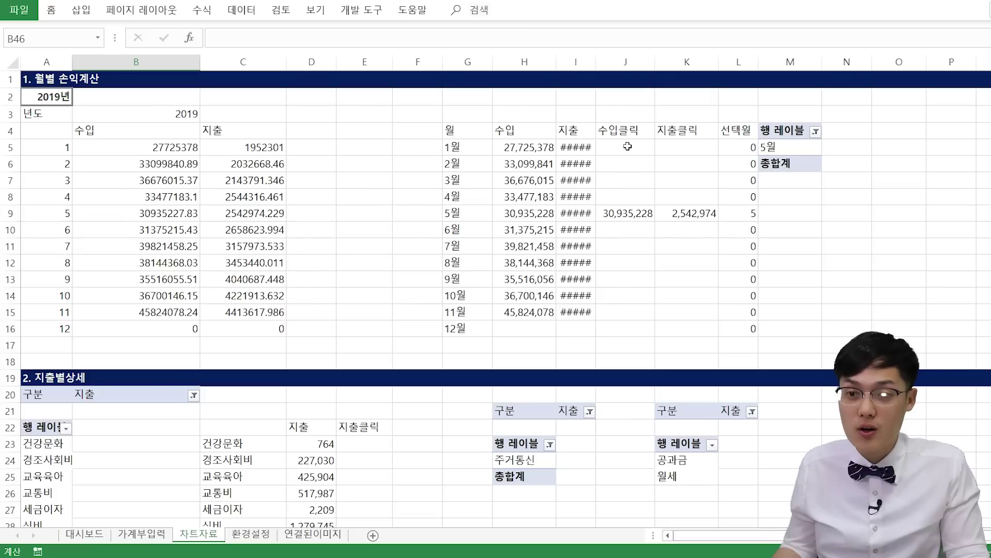
Step: Examine the 수입클릭 and 지출클릭 columns in J5:K16 and their IF formulas for the selected month
drag(628, 147, 613, 333)
click(612, 315)
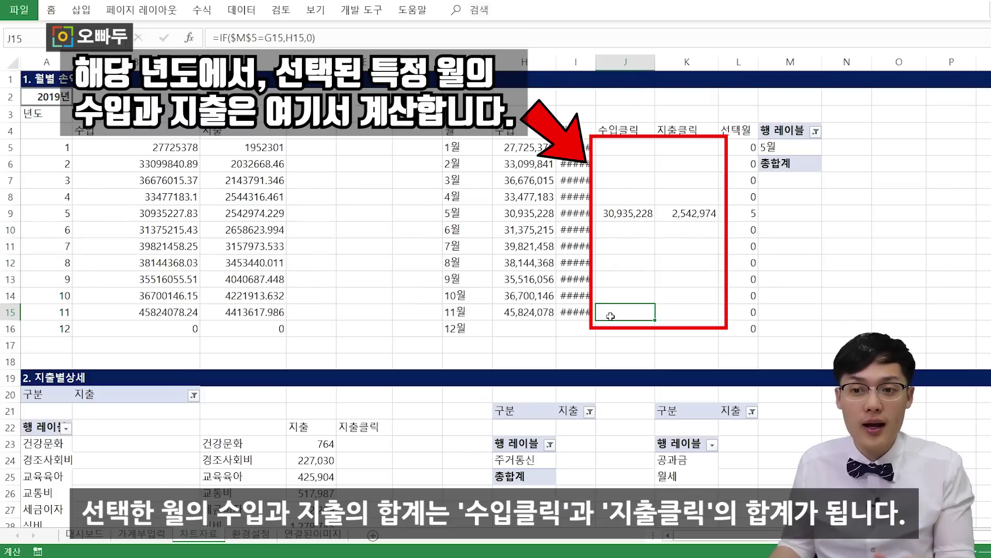
click(617, 227)
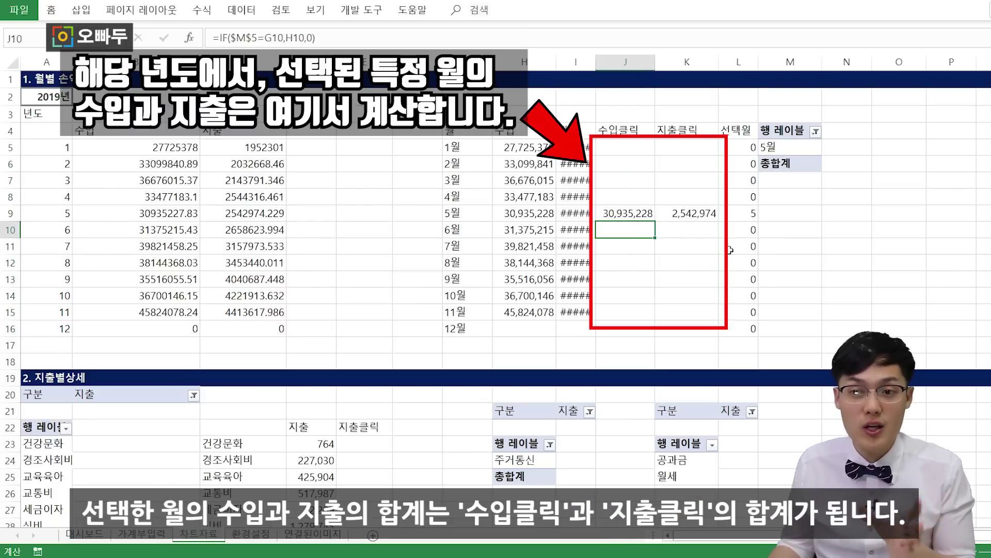
drag(627, 146, 627, 333)
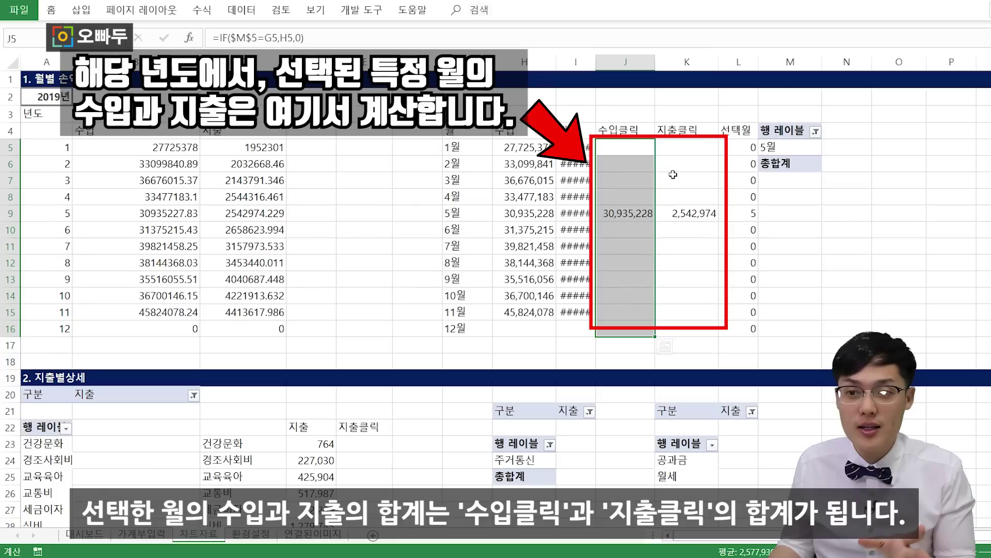
drag(690, 147, 686, 274)
click(687, 246)
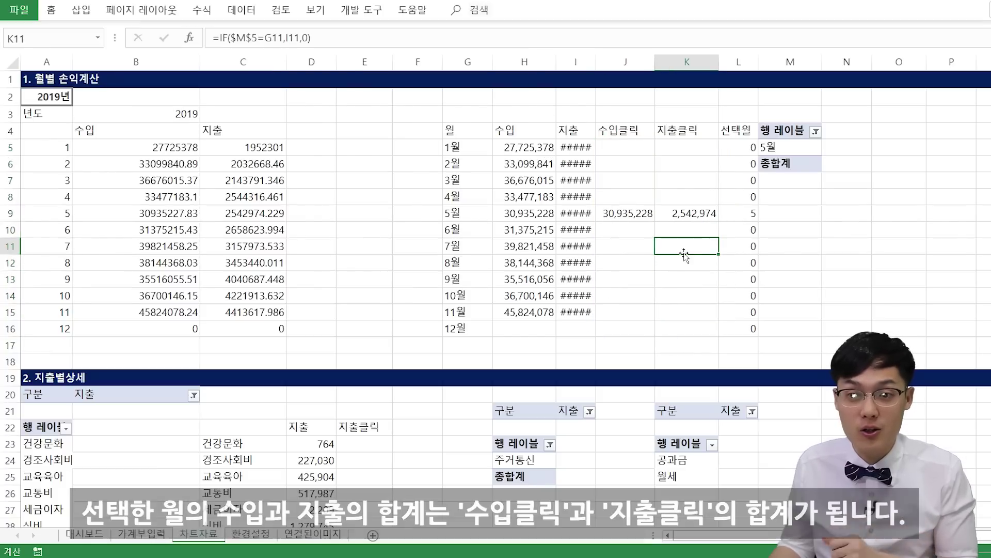
Step: Total the selected month's income in cell C41 with the SUM of J5:J16
scroll(370, 325, down, 6)
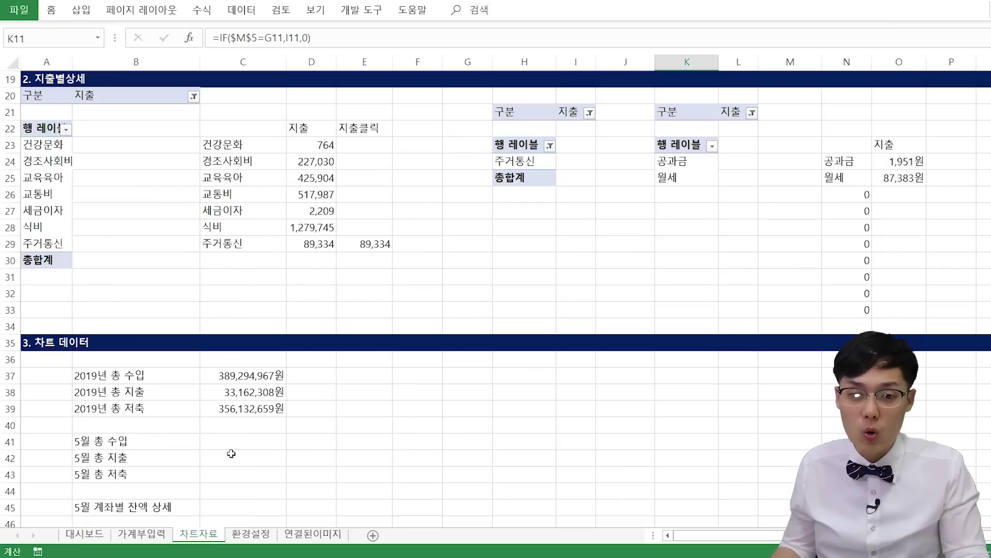
click(232, 443)
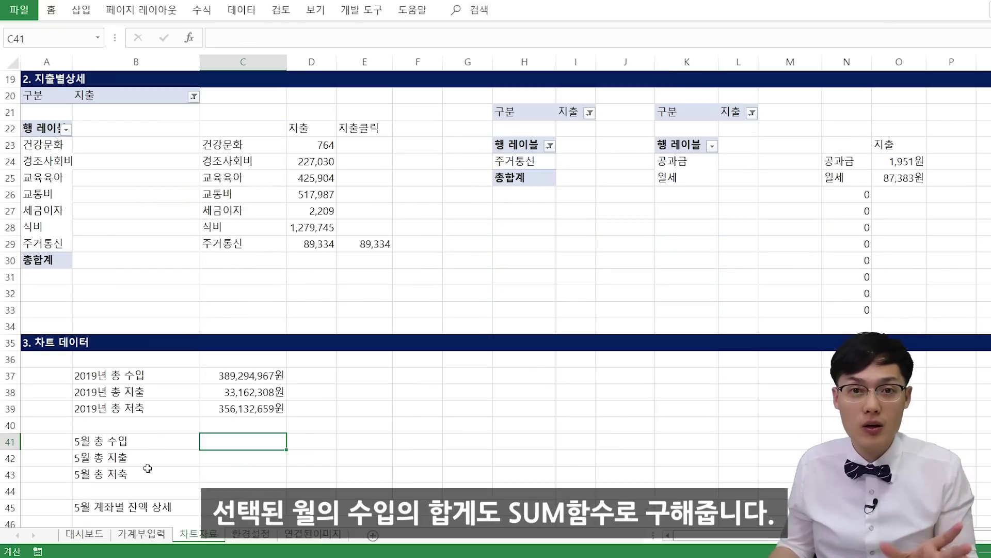
text(=sum()
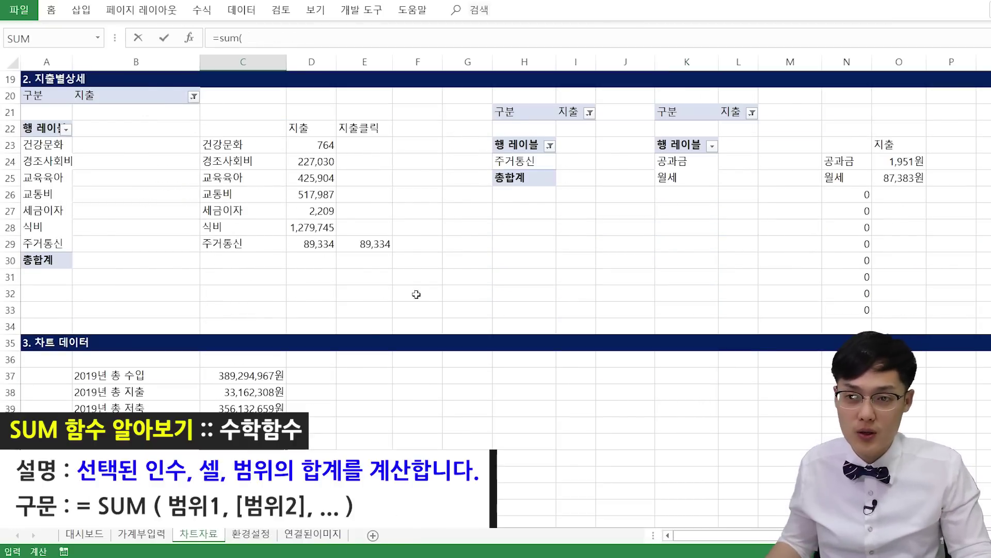
scroll(416, 295, up, 6)
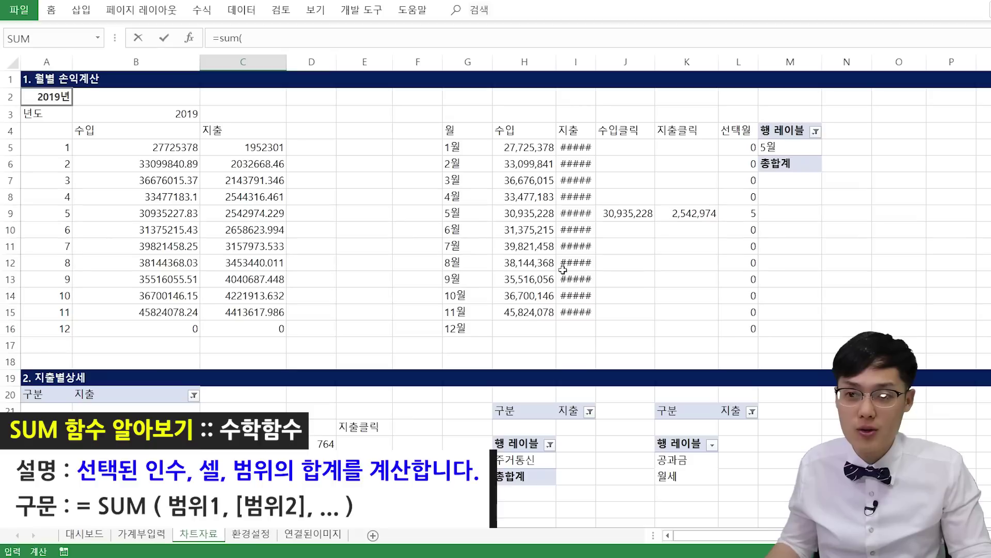
drag(632, 147, 626, 321)
key(Return)
Step: Total the selected month's expenses in cell C42 with the SUM of K5:K16
scroll(406, 376, down, 2)
text(=sum()
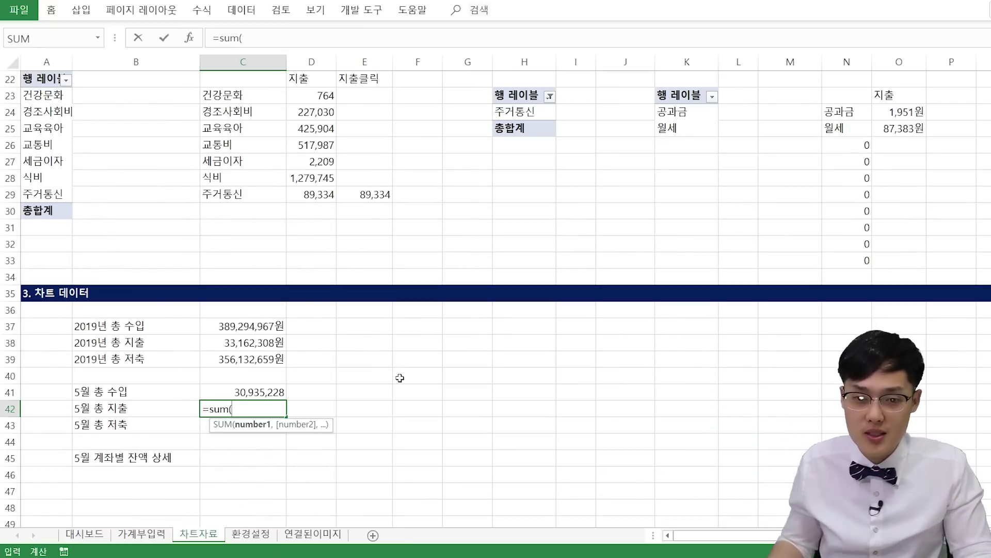
scroll(400, 377, up, 7)
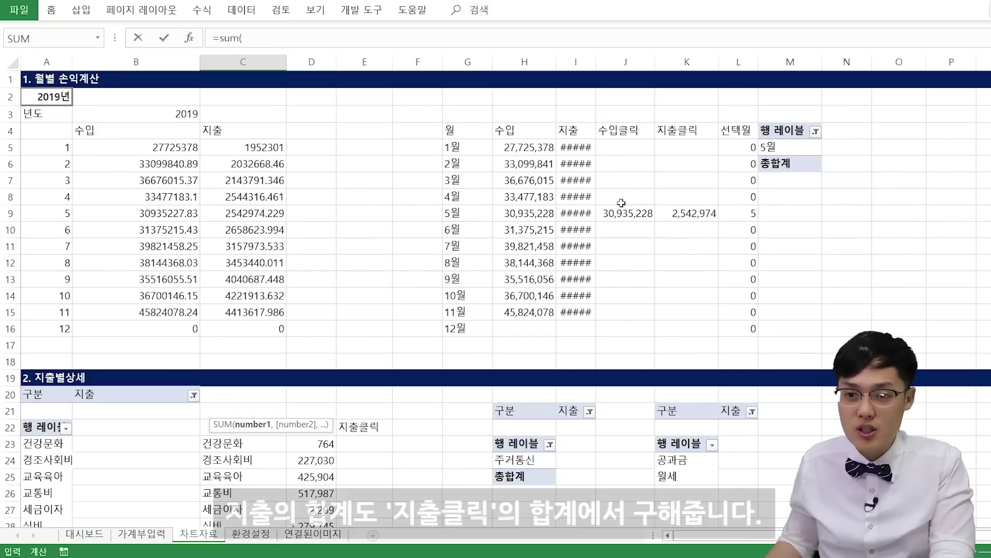
click(678, 148)
drag(679, 159, 686, 329)
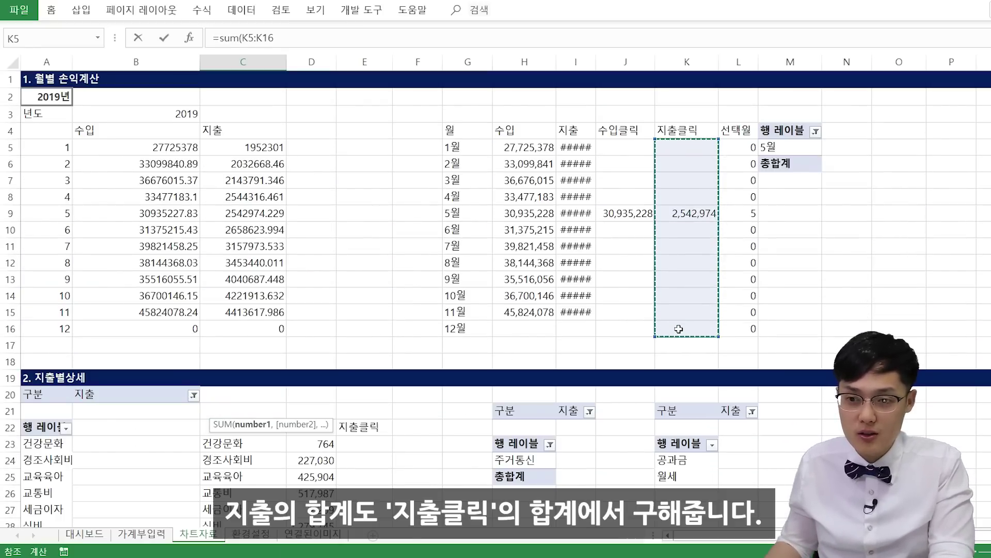
key(Return)
Step: Calculate the selected month's savings in cell C43 as income minus expenses with =C41-C42
text(=)
key(Up)
key(Up)
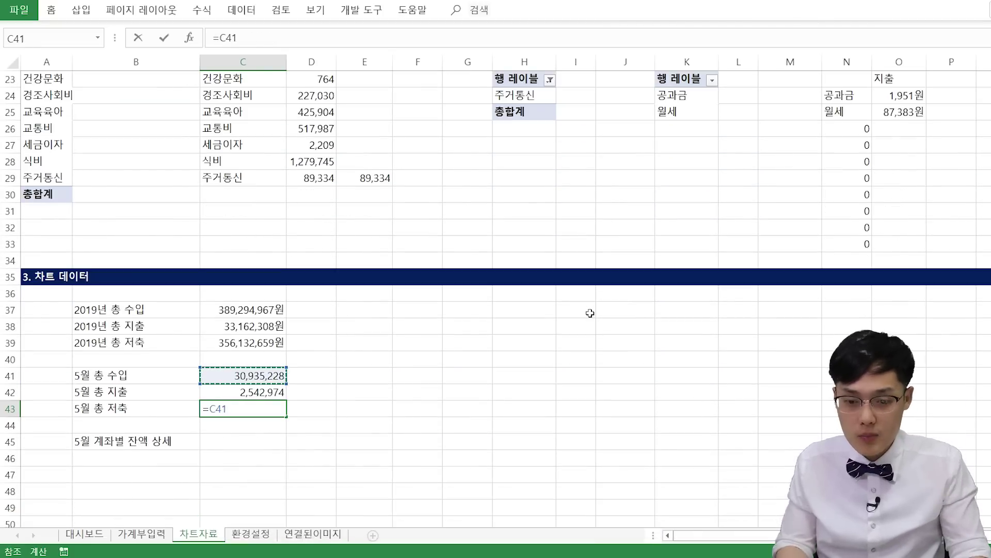
text(-)
key(Up)
key(Return)
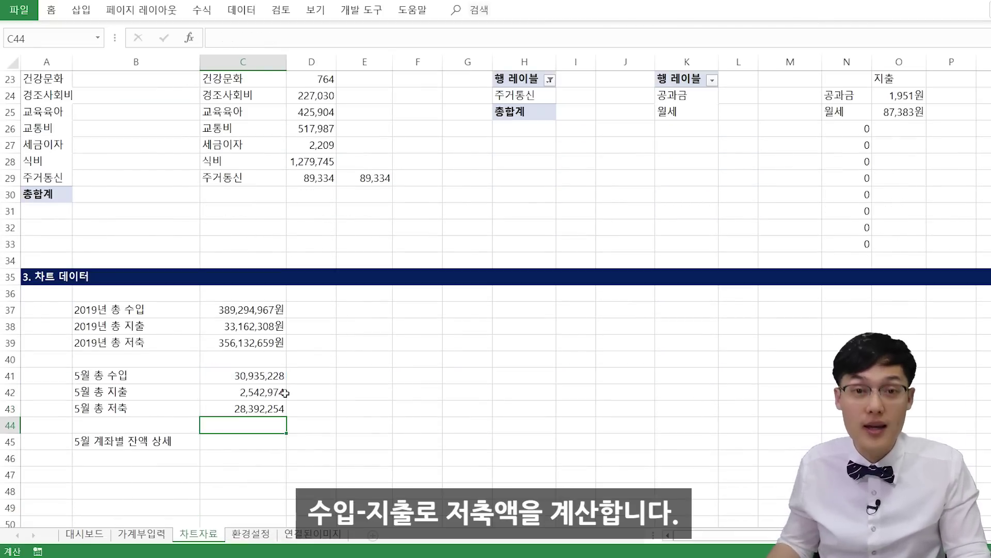
Step: Apply the custom number format #,##0"원";; to the selected month's totals in C41:C43
drag(256, 377, 263, 409)
key(ctrl+1)
key(Tab)
text(#,##0"원")
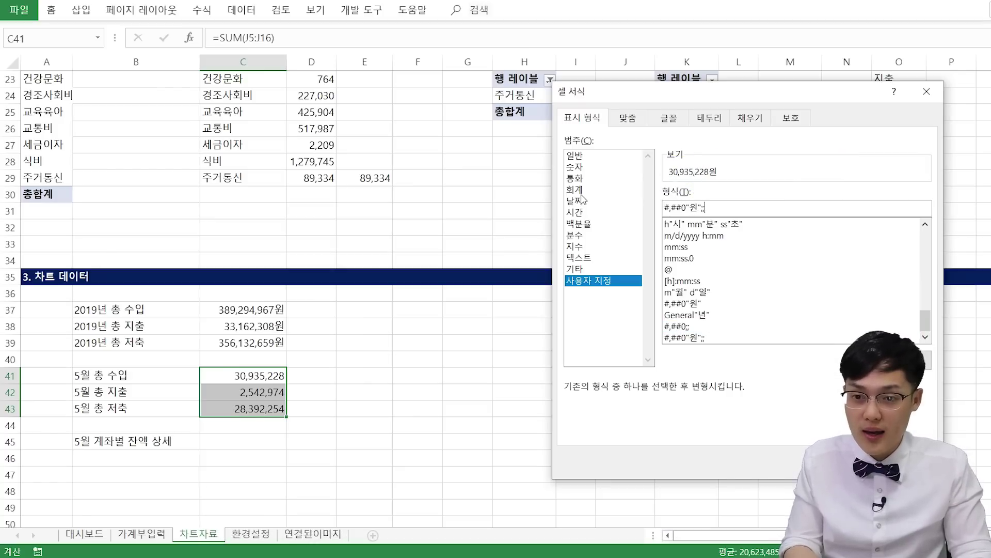
text(;;)
key(Return)
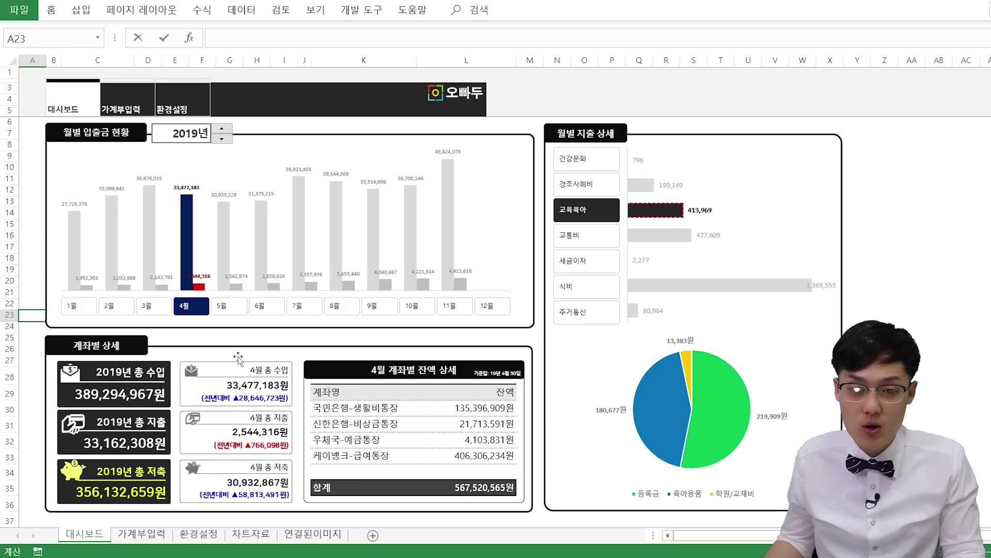
Step: On the finished dashboard, select 5월 and examine the 전년대비 change figures under the monthly totals and their cell link
click(238, 368)
ctrl+scroll(239, 369, up, 3)
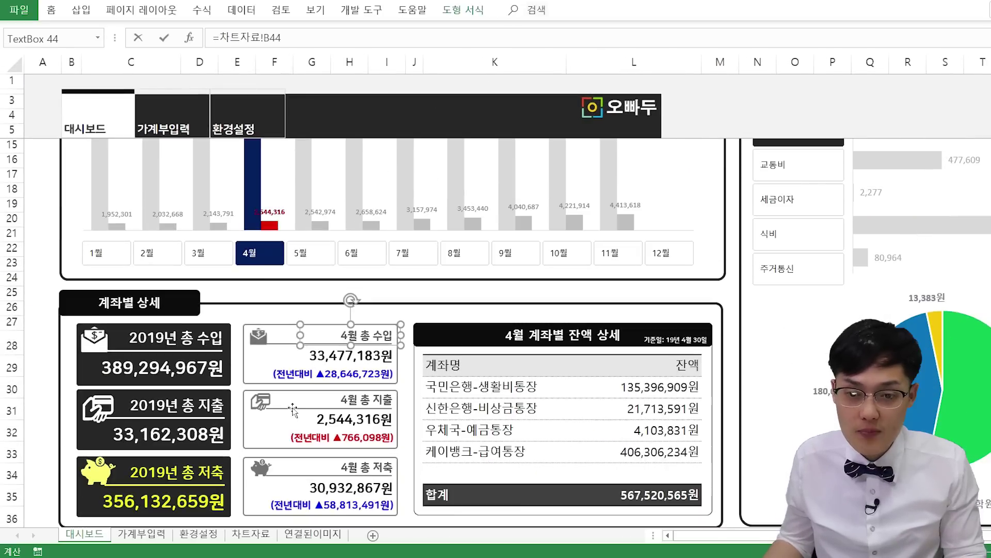
click(300, 253)
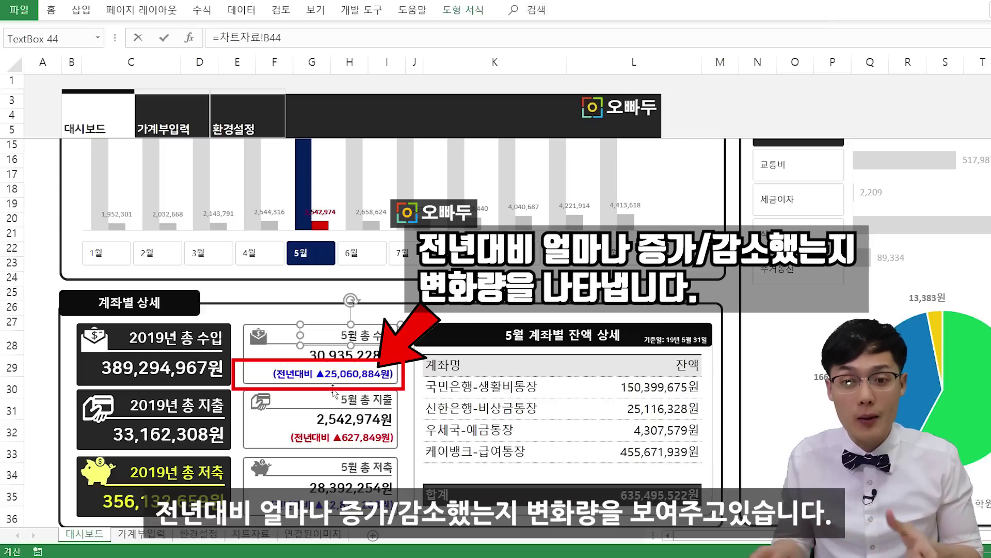
click(381, 437)
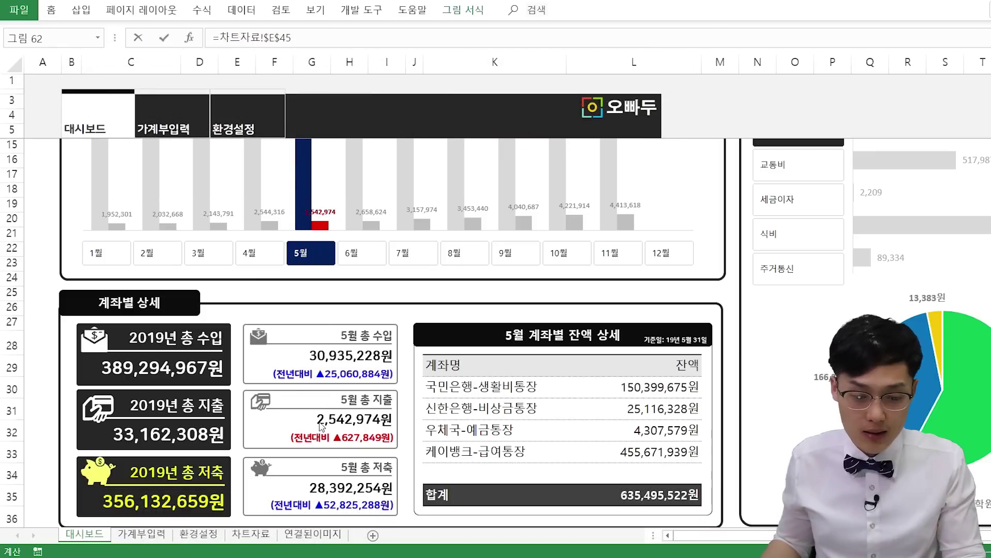
Step: Back on the 차트자료 sheet, widen columns D and E and calculate the previous year in D3 with =B3-1
key(alt+Tab)
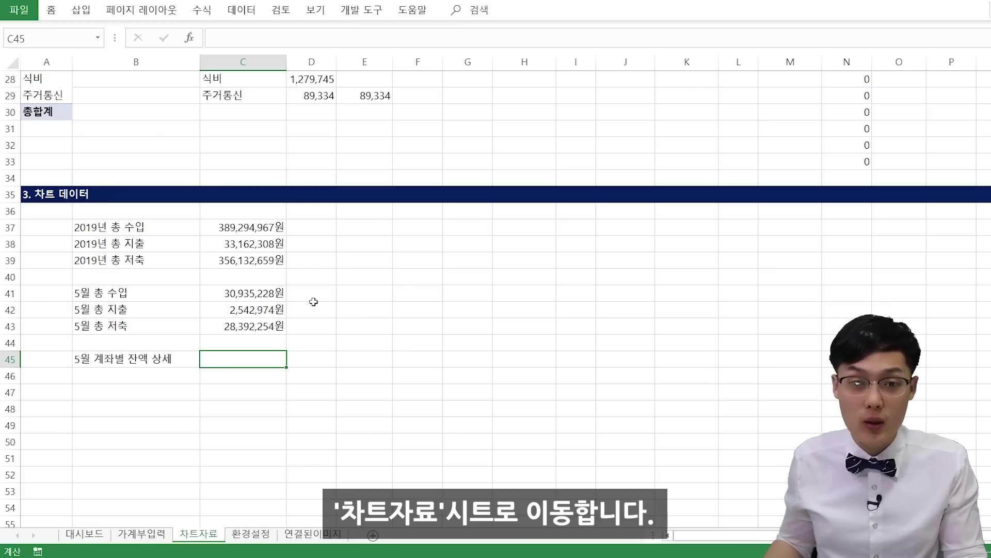
scroll(313, 304, up, 9)
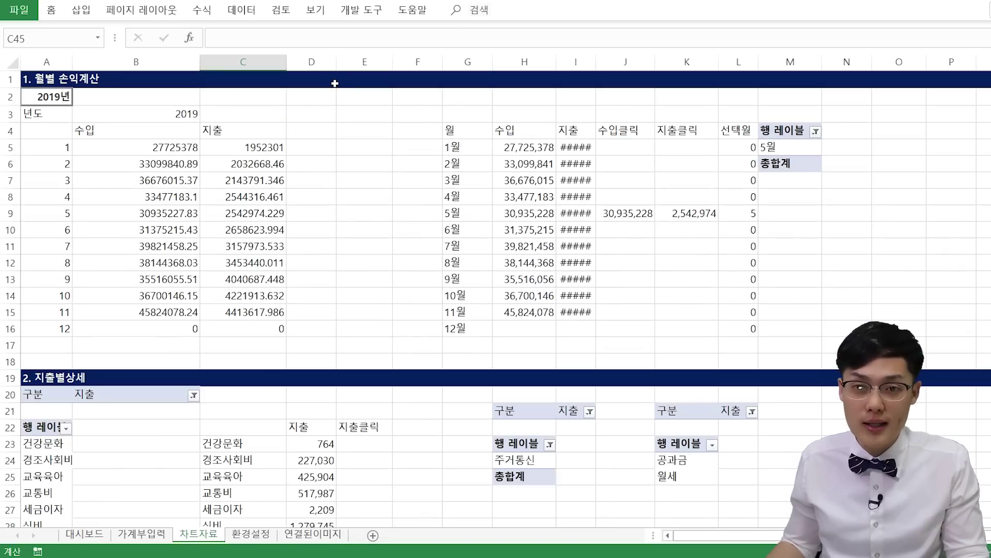
drag(337, 62, 442, 64)
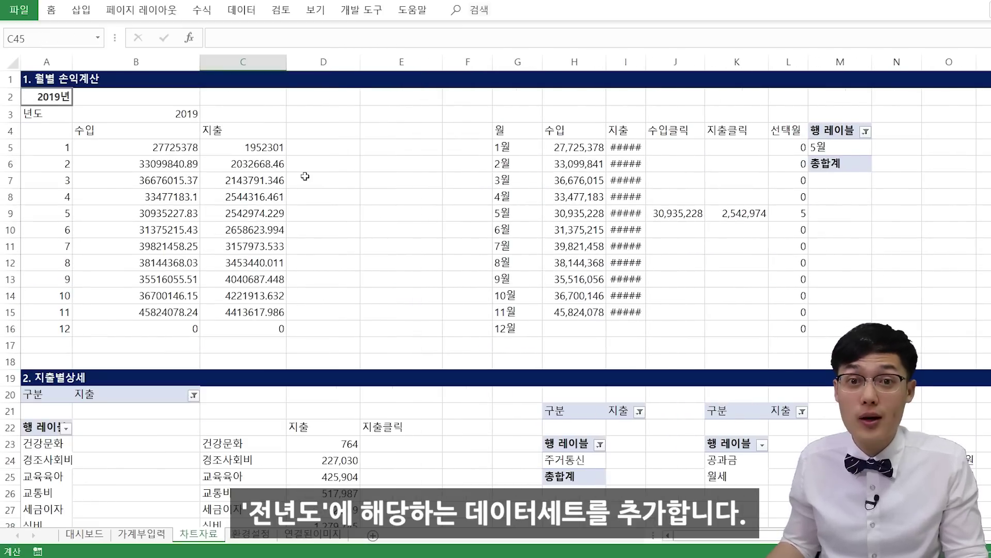
click(325, 119)
text(=)
click(176, 113)
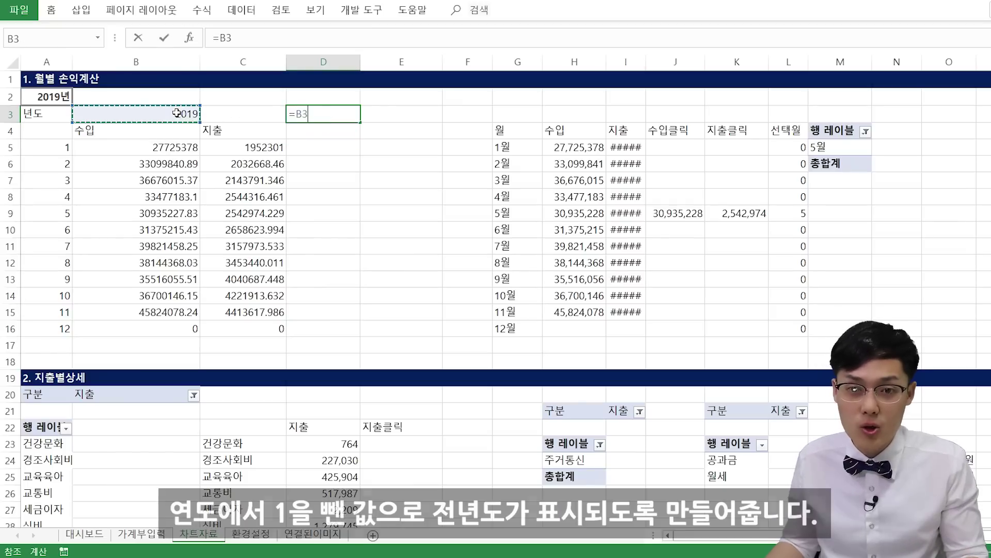
text(-1)
key(Return)
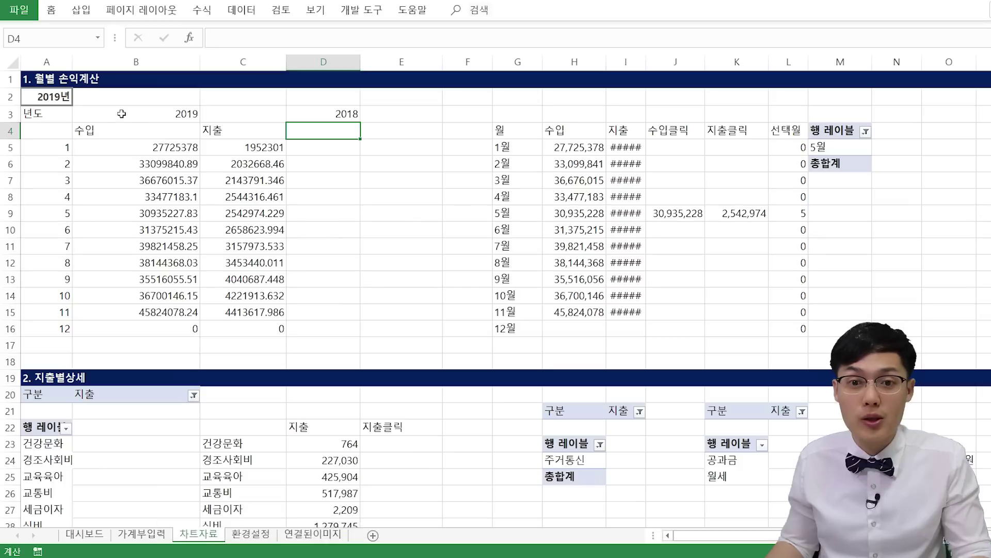
Step: Add the headers 전년도 수입 in D4 and 전년도 지출 in E4
drag(132, 130, 205, 134)
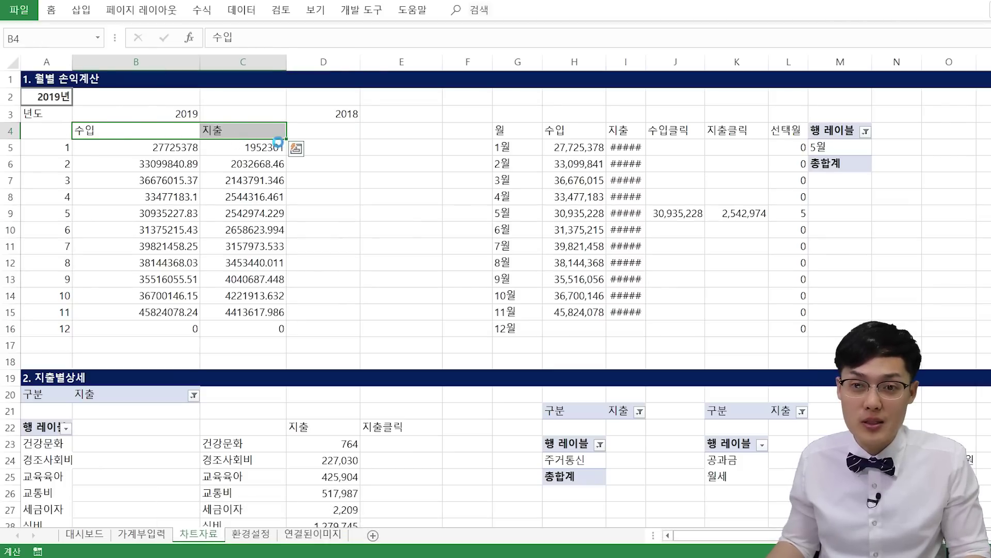
key(ctrl+c)
click(314, 132)
key(ctrl+v)
key(BackSpace)
text(저ㄴ년도 수입)
key(Tab)
text(전년도 지출)
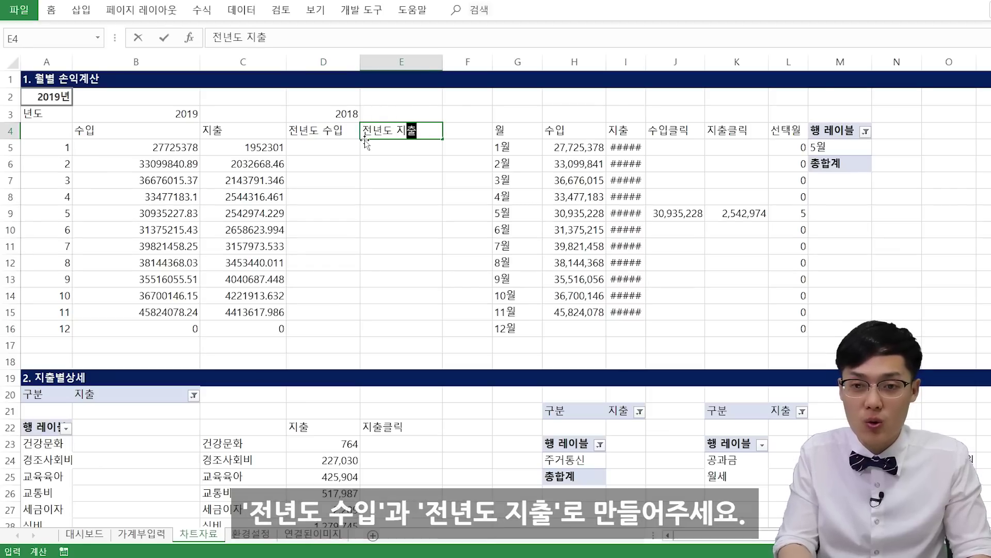
key(Return)
Step: Copy the January income SUMPRODUCT formula from B5 into D5, keeping its cell references as they are
click(185, 150)
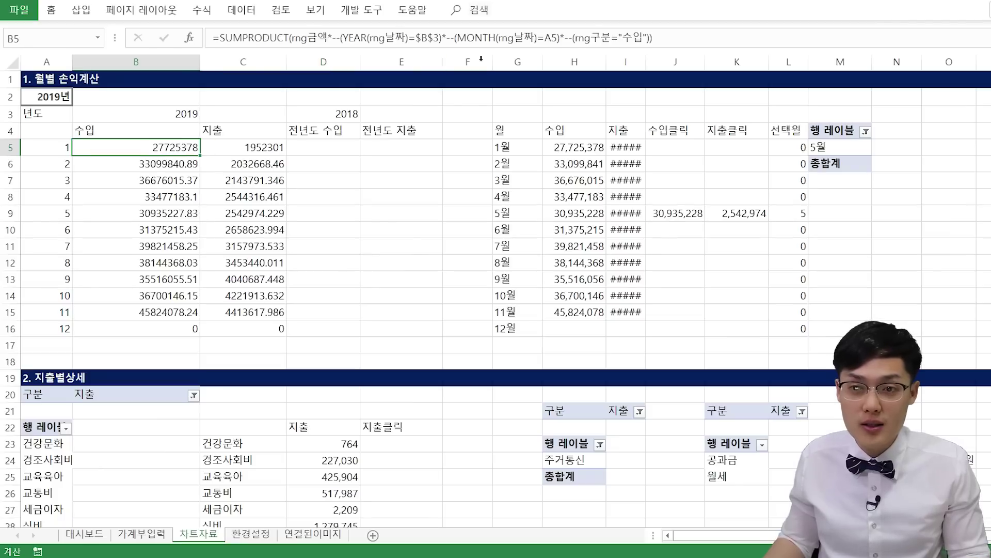
click(662, 39)
key(shift+Home)
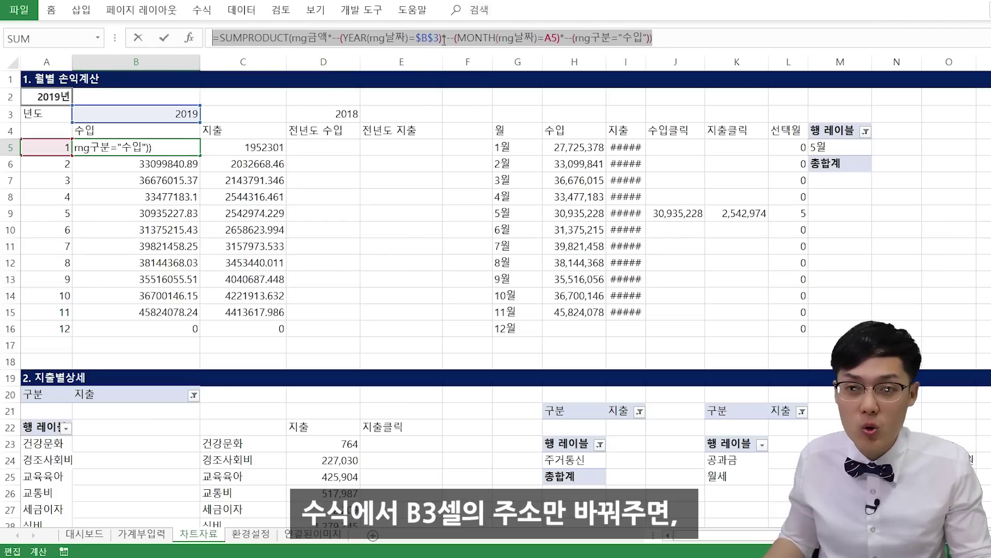
click(440, 39)
drag(416, 38, 429, 38)
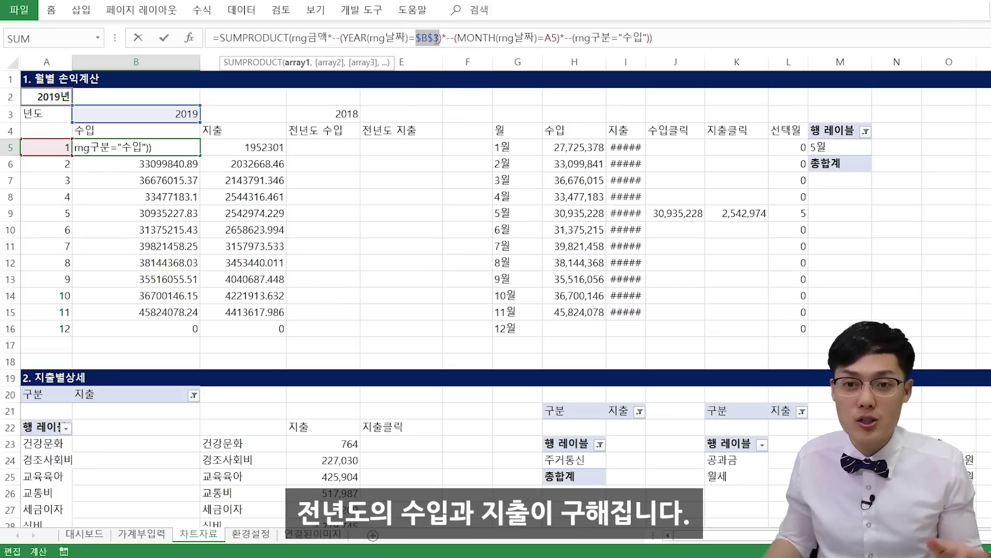
click(644, 39)
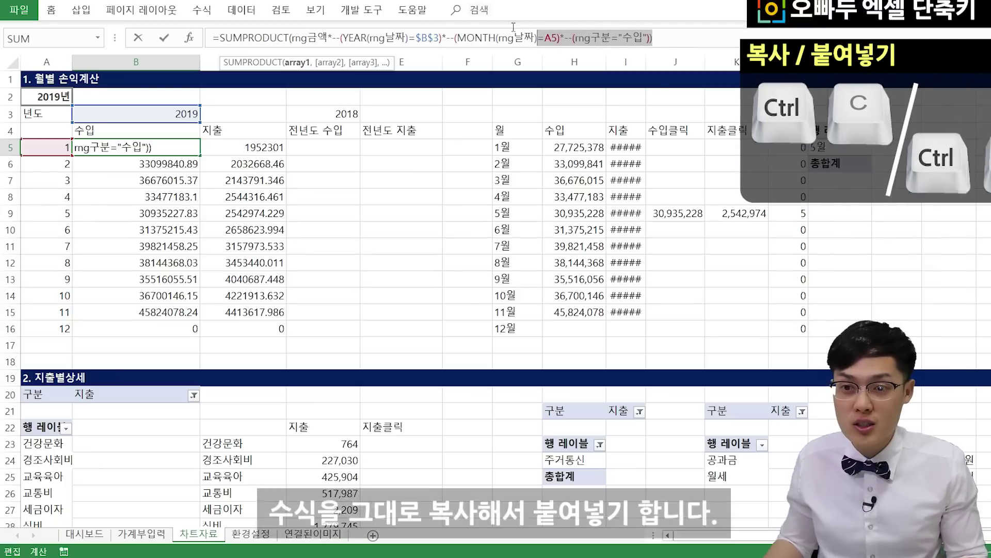
drag(652, 38, 213, 37)
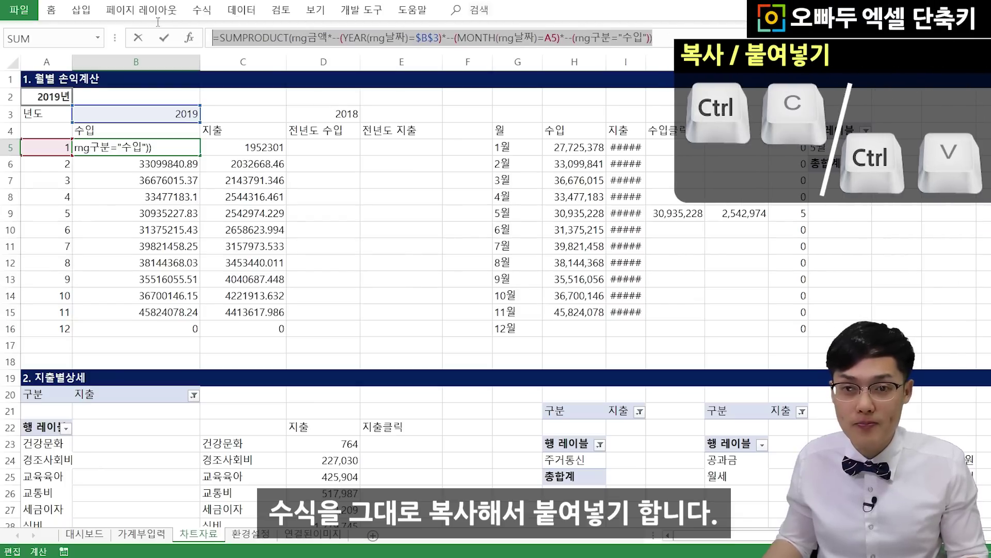
key(Escape)
click(309, 142)
click(428, 36)
key(ctrl+v)
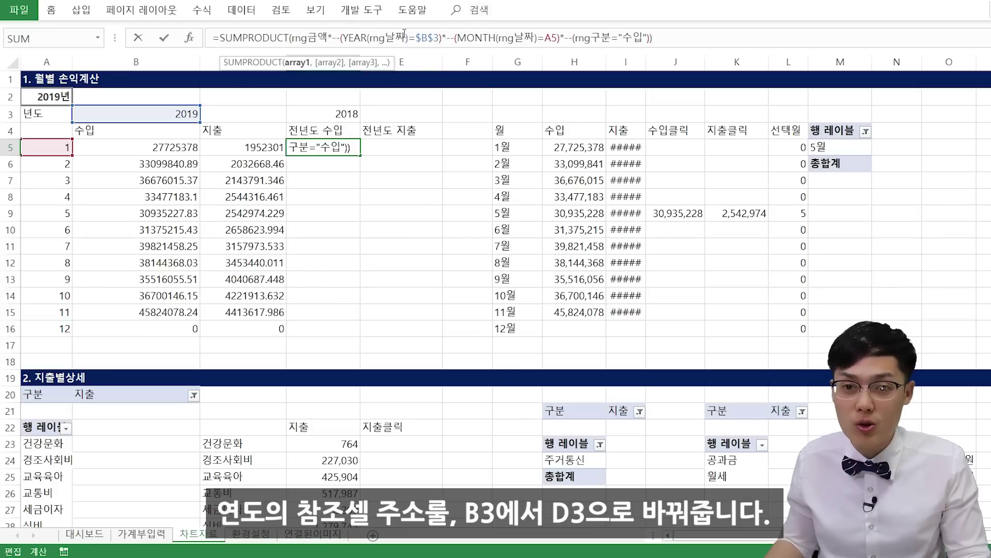
Step: Change the year reference in the D5 formula to $D$3
key(BackSpace)
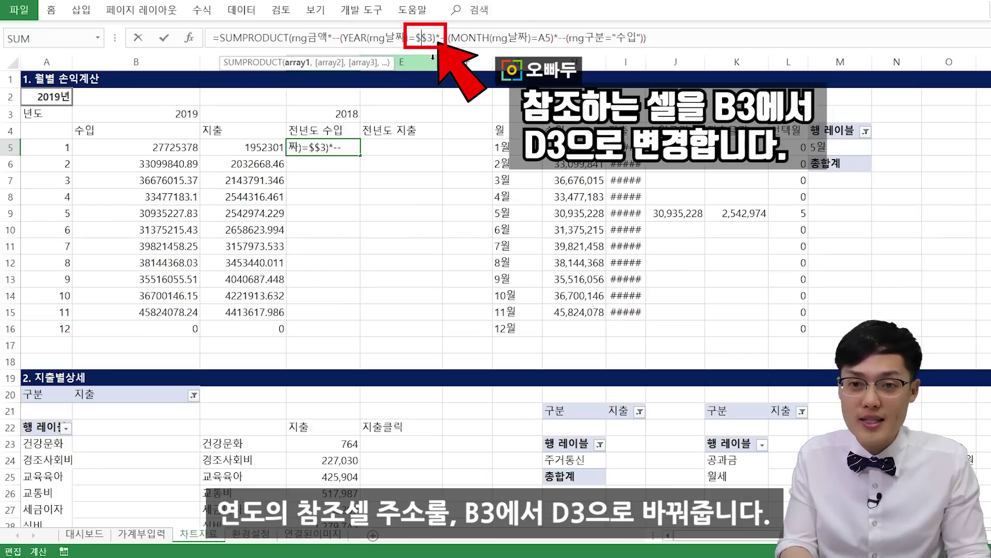
text(D)
key(Return)
key(Up)
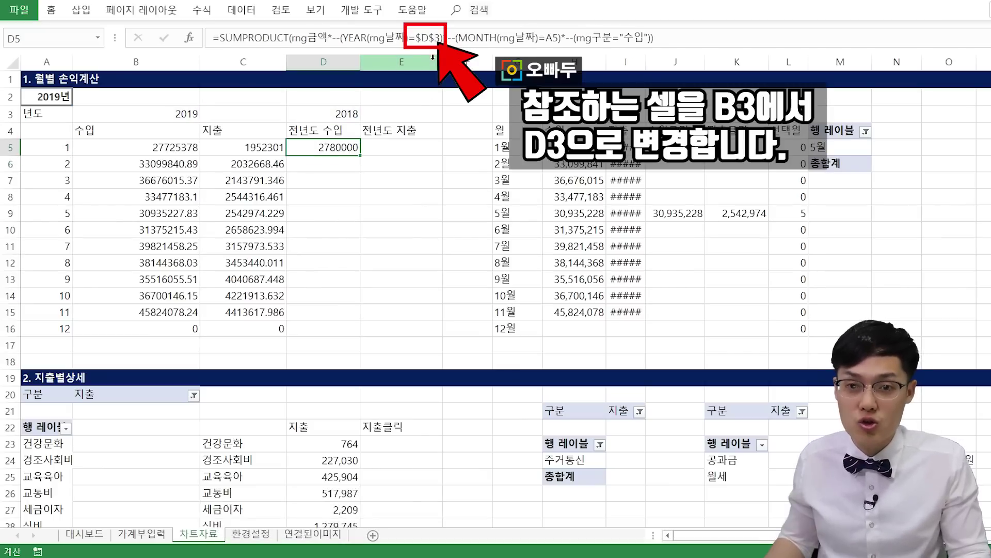
Step: Copy the January expense formula from C5 into E5 unchanged except for its year reference, set to $D$3
key(Left)
drag(653, 37, 212, 37)
key(ctrl+c)
key(Escape)
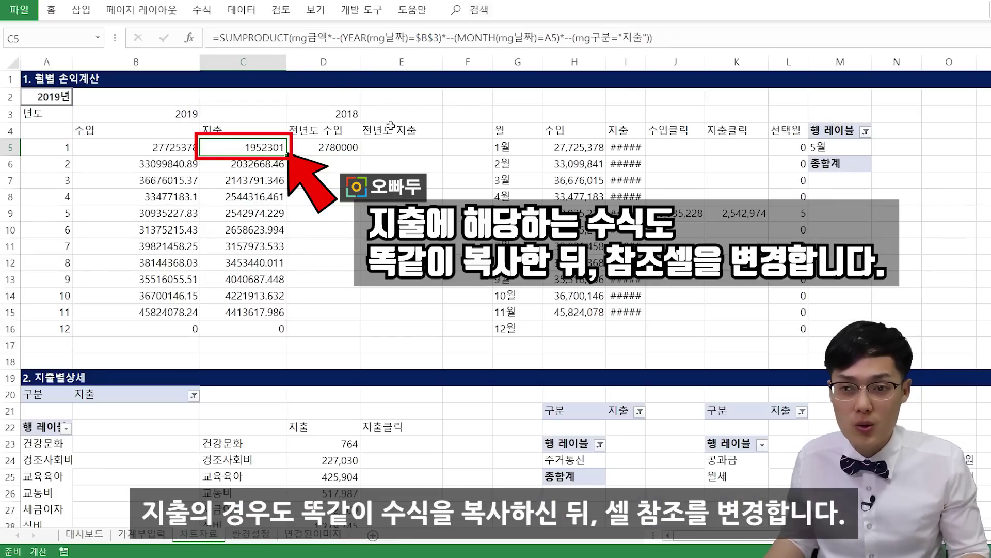
key(Right)
key(Right)
key(ctrl+v)
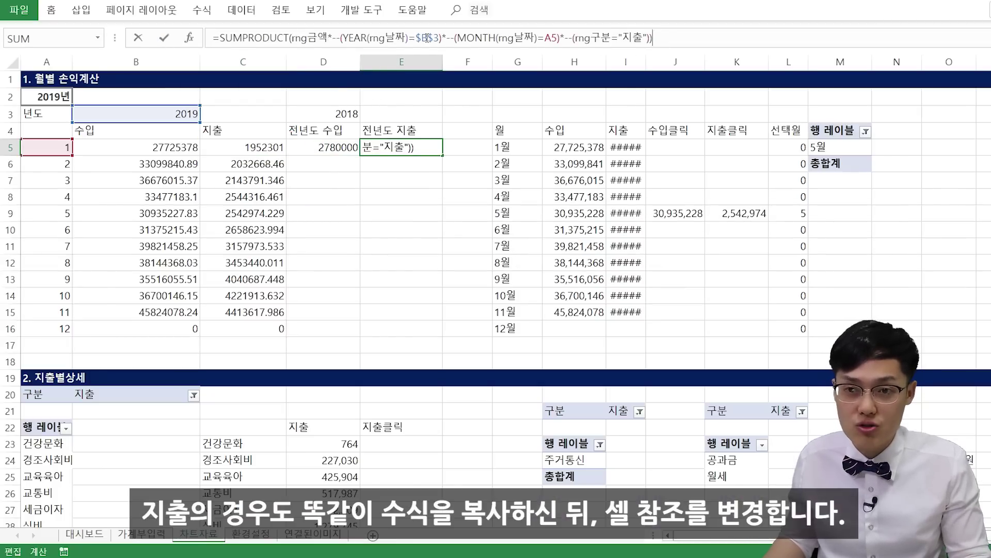
click(427, 37)
key(BackSpace)
text(D)
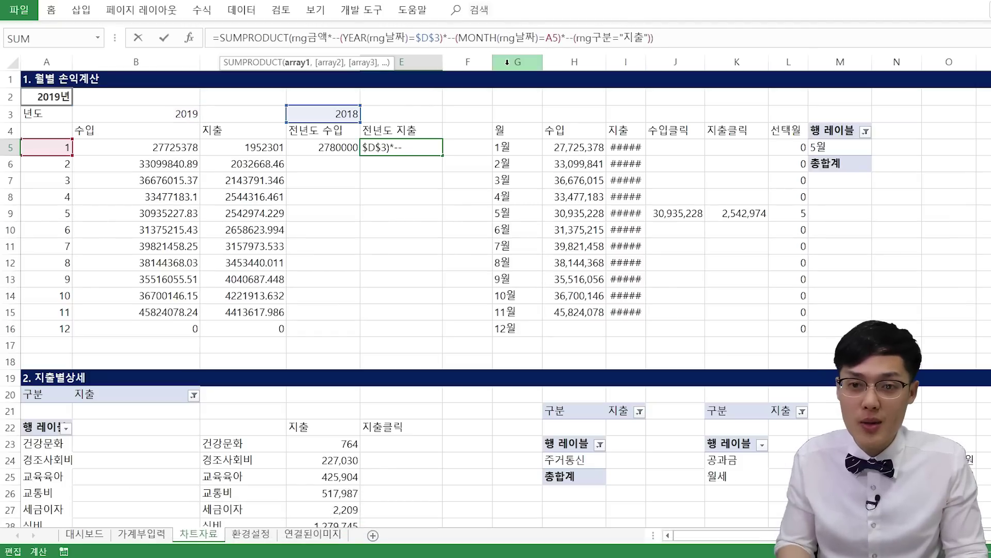
key(Return)
Step: Autofill the previous-year income and expense formulas in D5:E5 down to row 16
drag(403, 148, 286, 147)
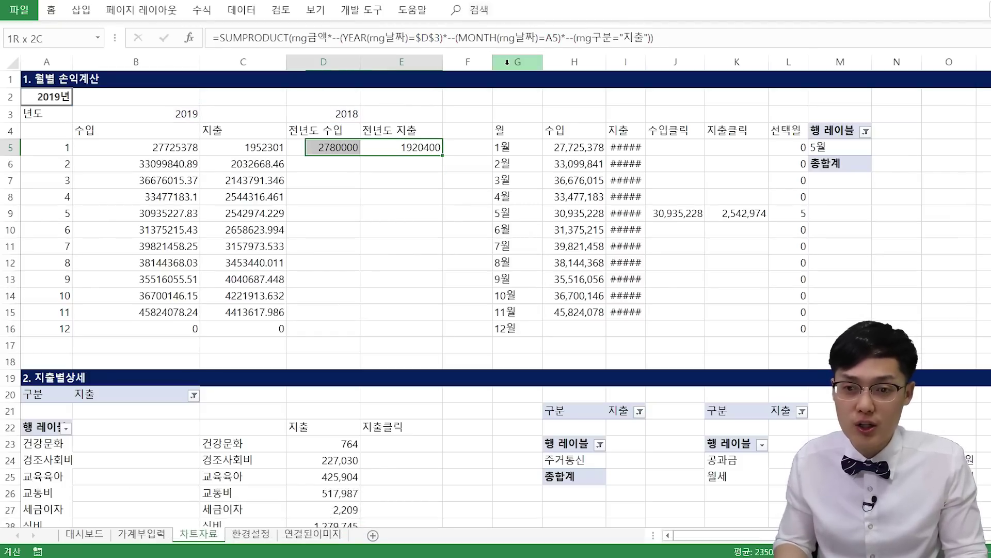
double_click(442, 158)
click(321, 184)
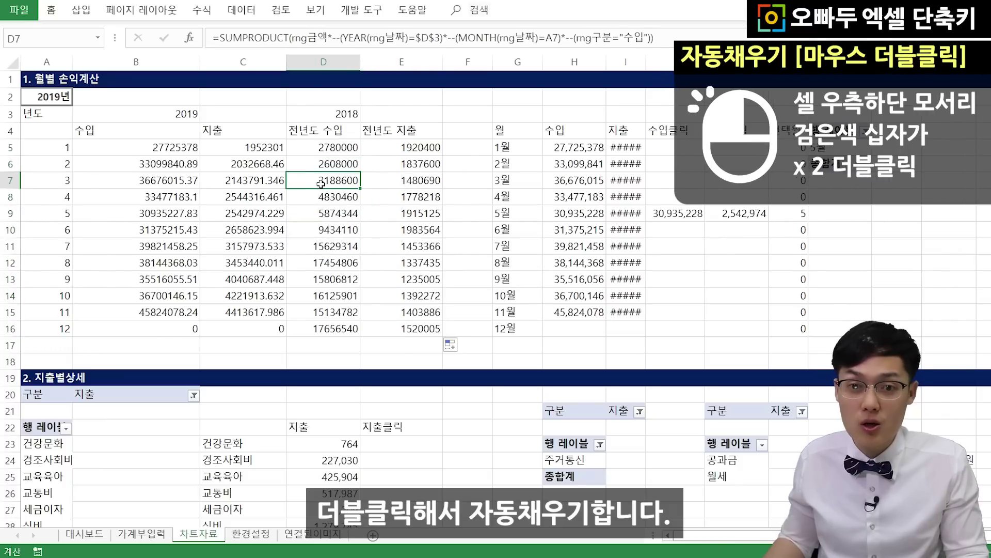
Step: Test the previous-year columns by setting the year in B3 to 2018 and restoring it to 2019
click(171, 114)
text(2018)
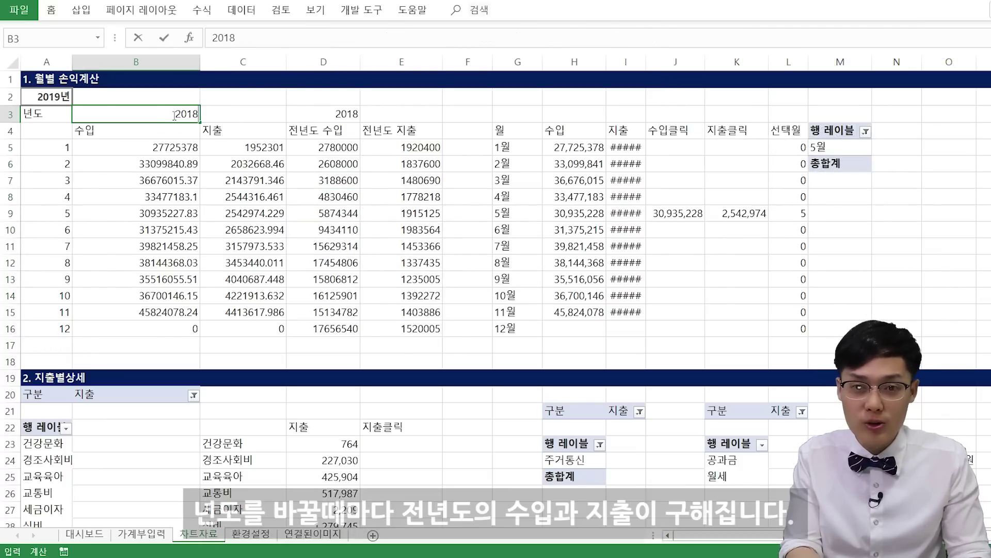
key(Return)
click(175, 115)
text(20)
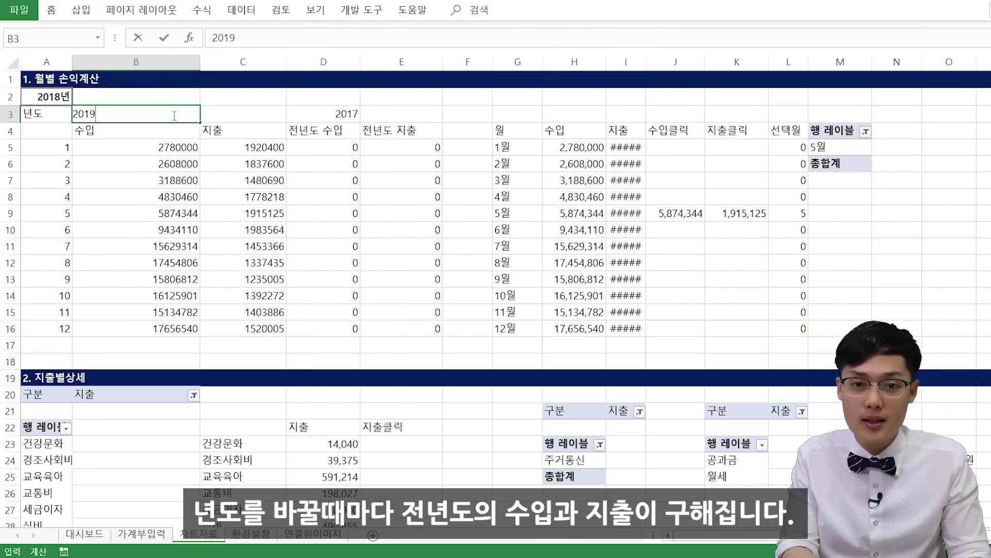
text(19)
key(Return)
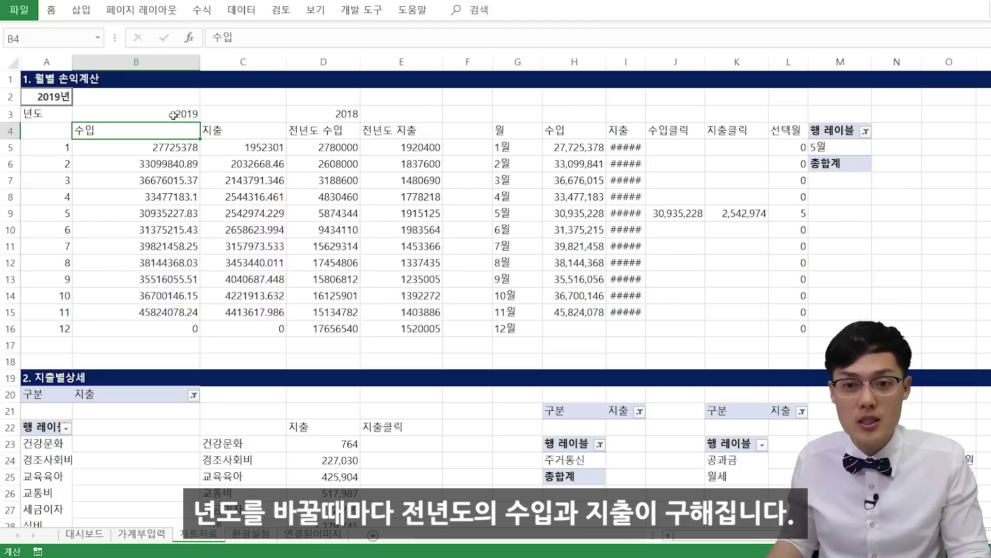
Step: Examine the previous-year income and expense columns D and E and the IF formula in J5 of the 수입클릭 column
drag(319, 118, 321, 318)
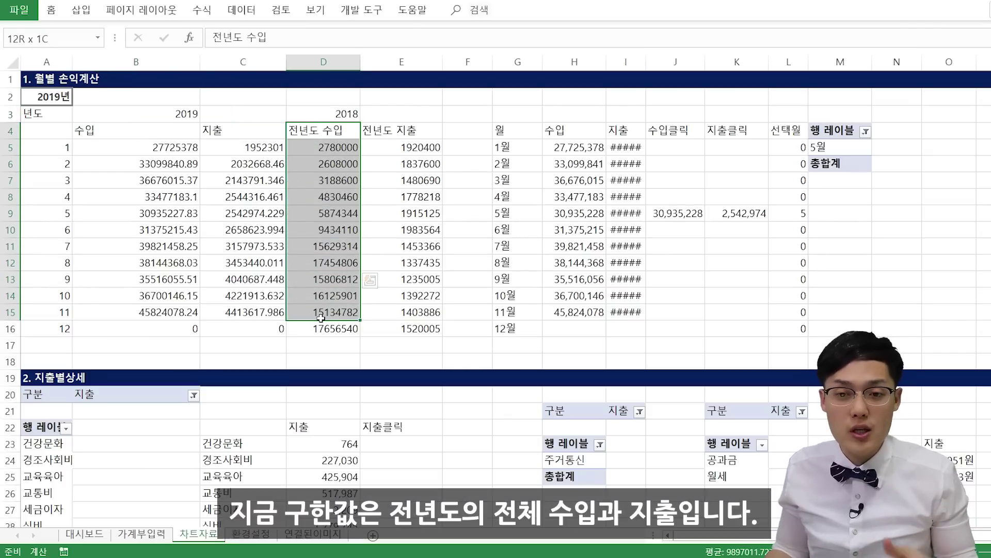
drag(398, 142, 401, 312)
click(401, 230)
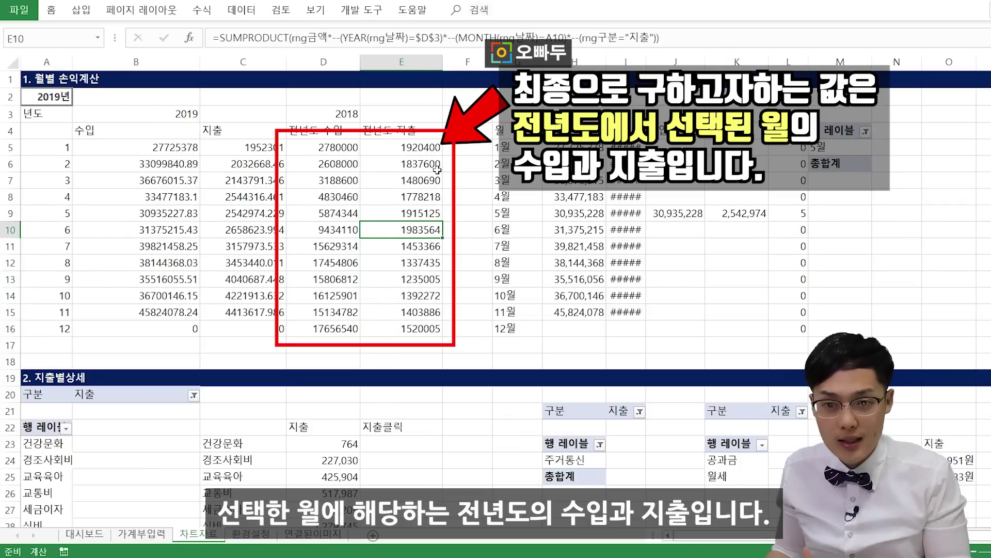
drag(351, 132, 352, 182)
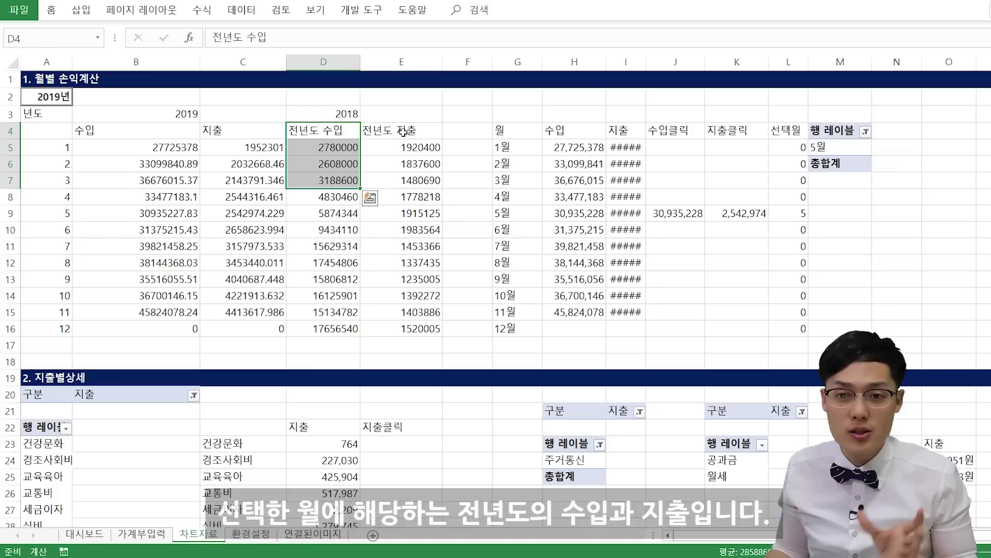
drag(402, 132, 401, 183)
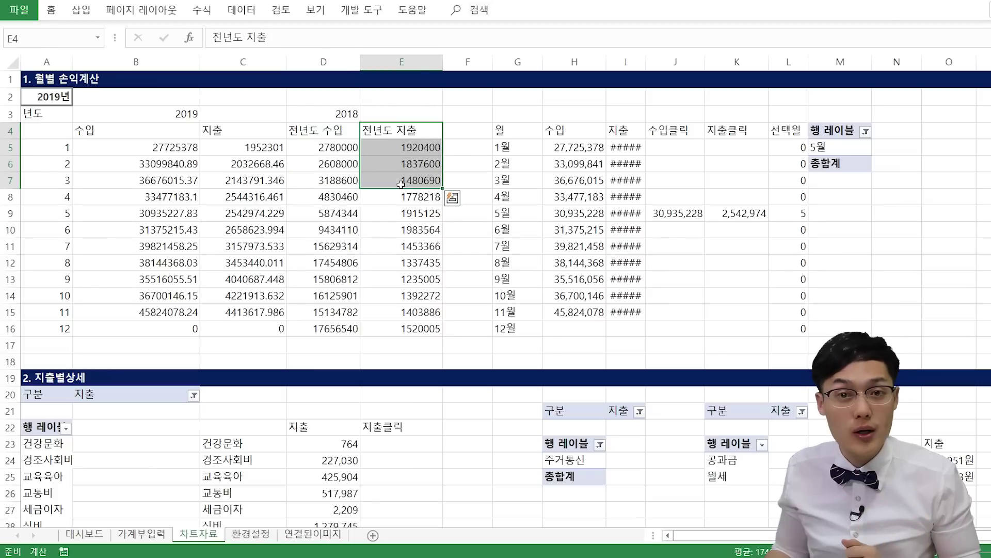
click(674, 150)
click(236, 40)
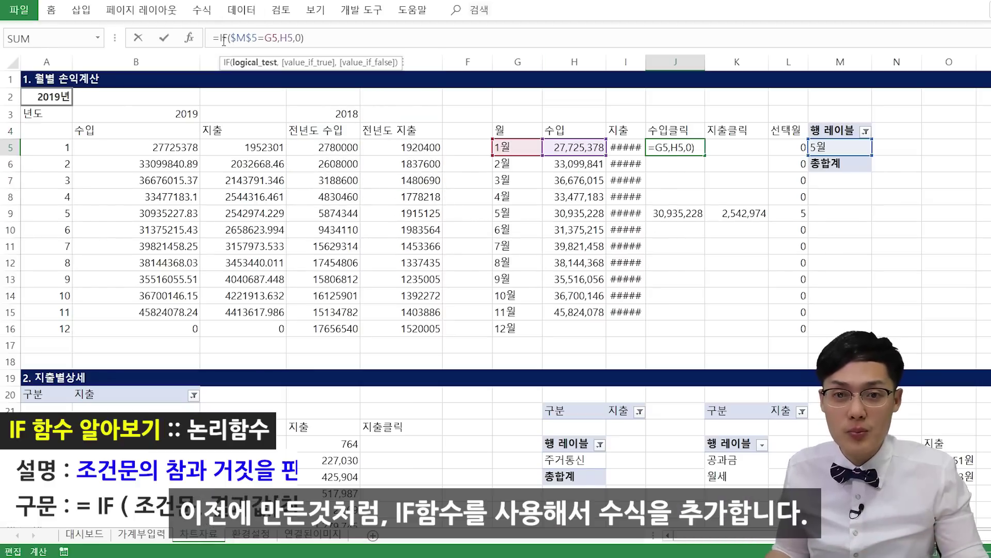
drag(236, 39, 339, 40)
click(340, 39)
key(Escape)
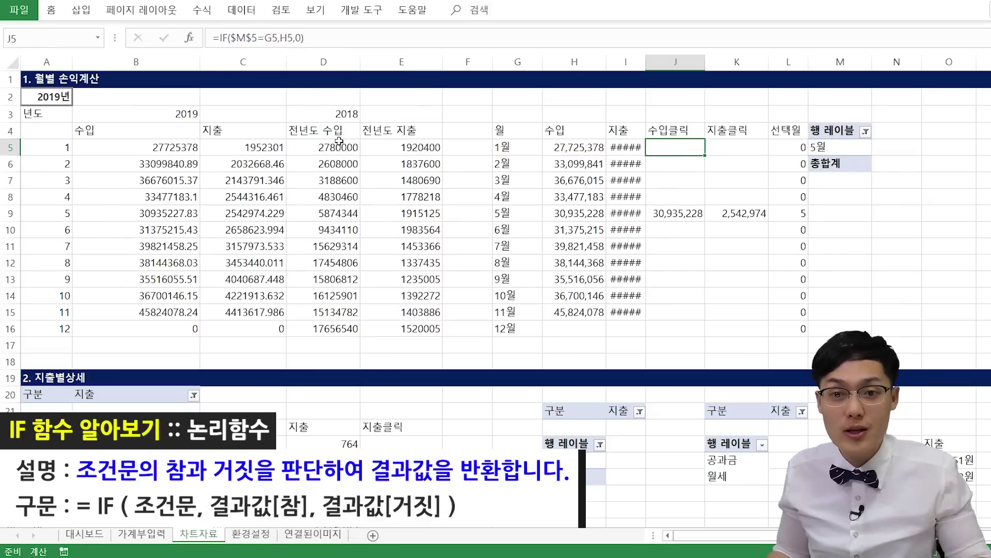
Step: Wrap the D5 previous-year income formula in an IF that returns it when $M$5=G5 and 0 otherwise
click(339, 146)
click(270, 39)
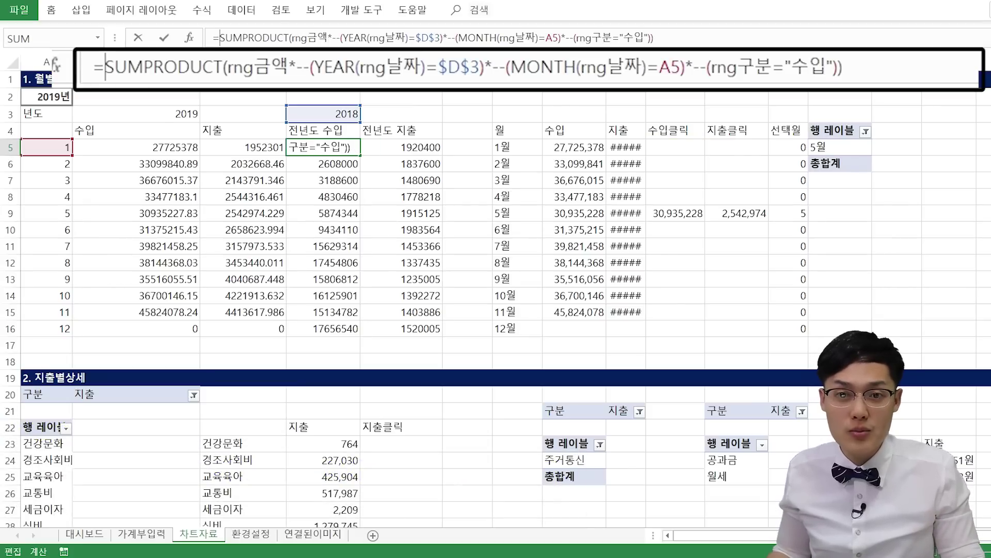
text(if()
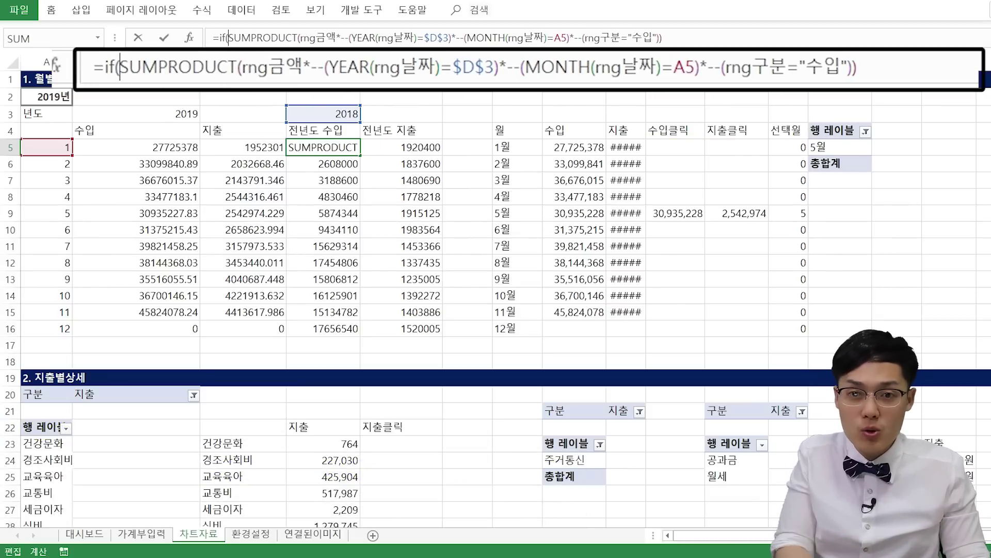
click(835, 147)
text(=)
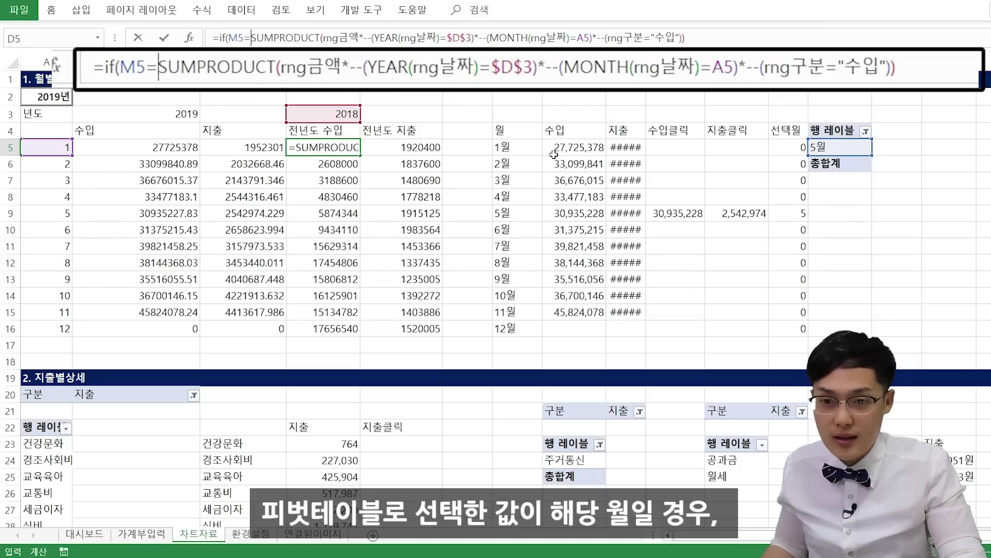
click(523, 149)
text(,)
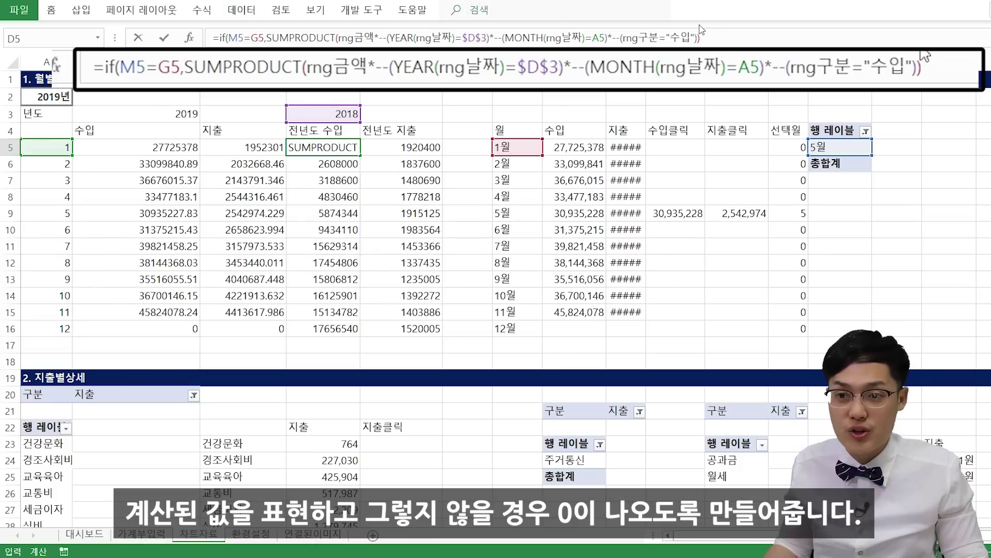
text(,0)
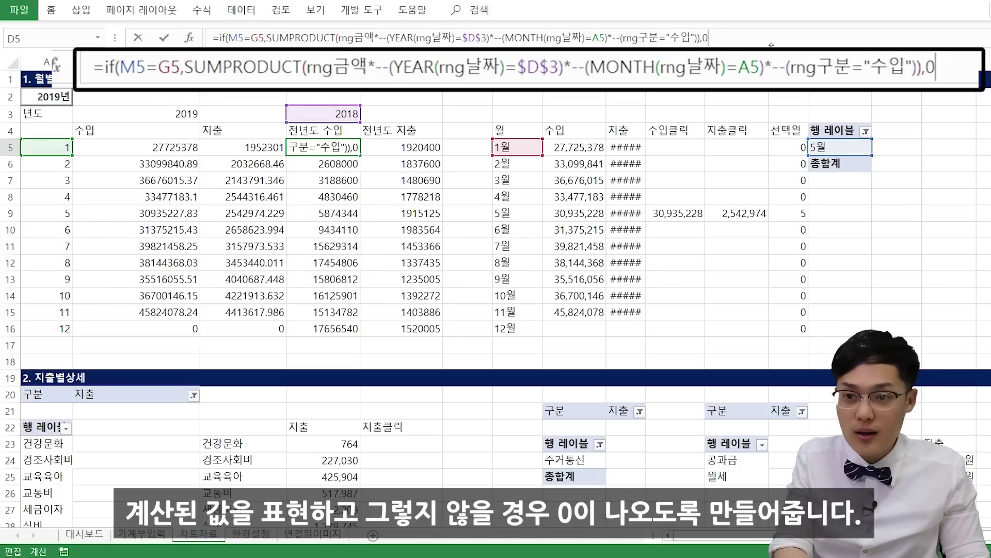
text())
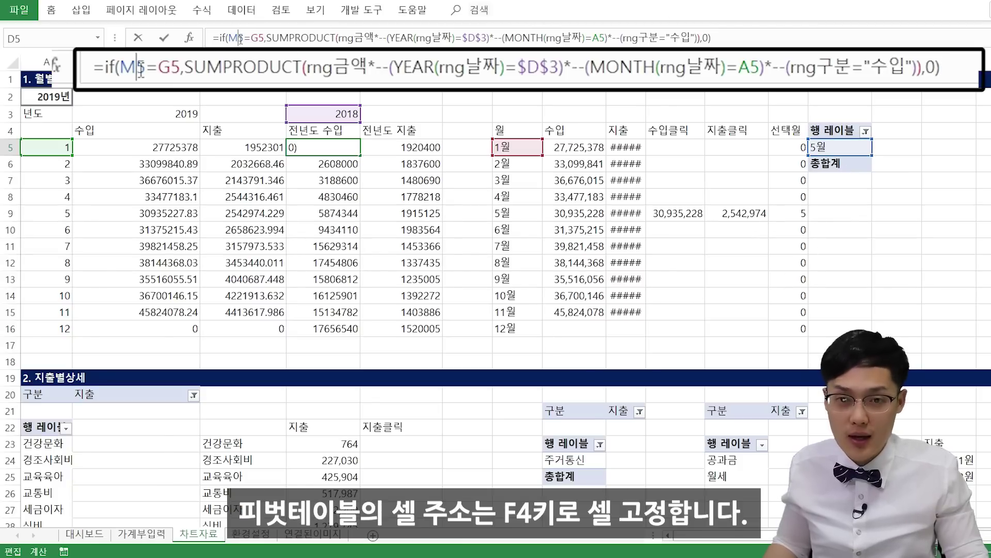
key(F4)
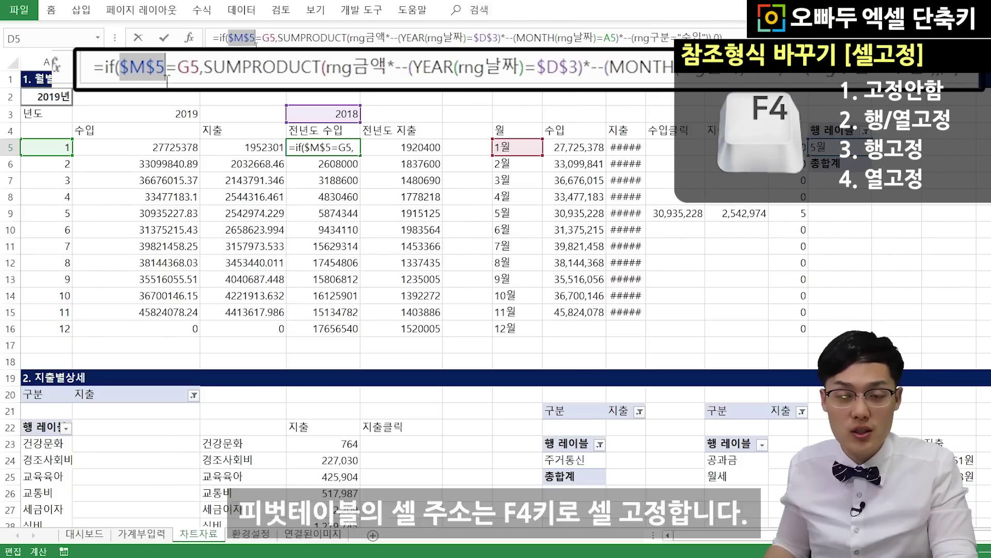
key(ctrl+Return)
Step: Wrap the E5 previous-year expense formula in an IF that returns it when $M$5=G5 and 0 otherwise
click(400, 148)
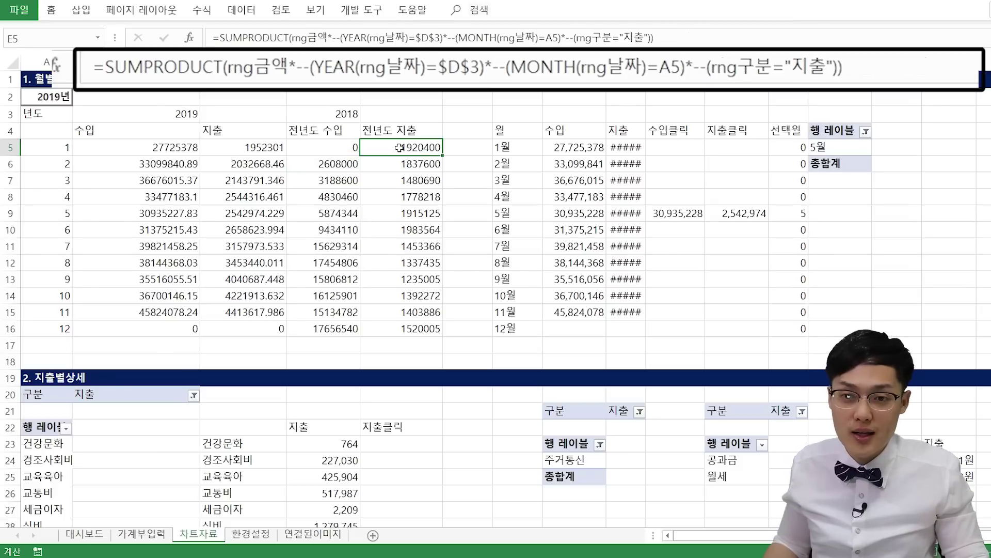
click(219, 38)
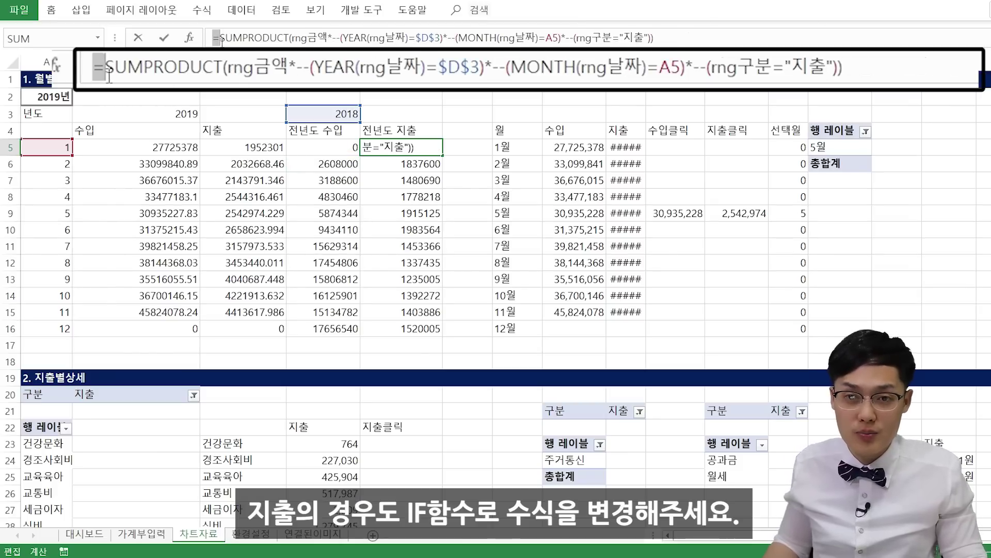
text(if()
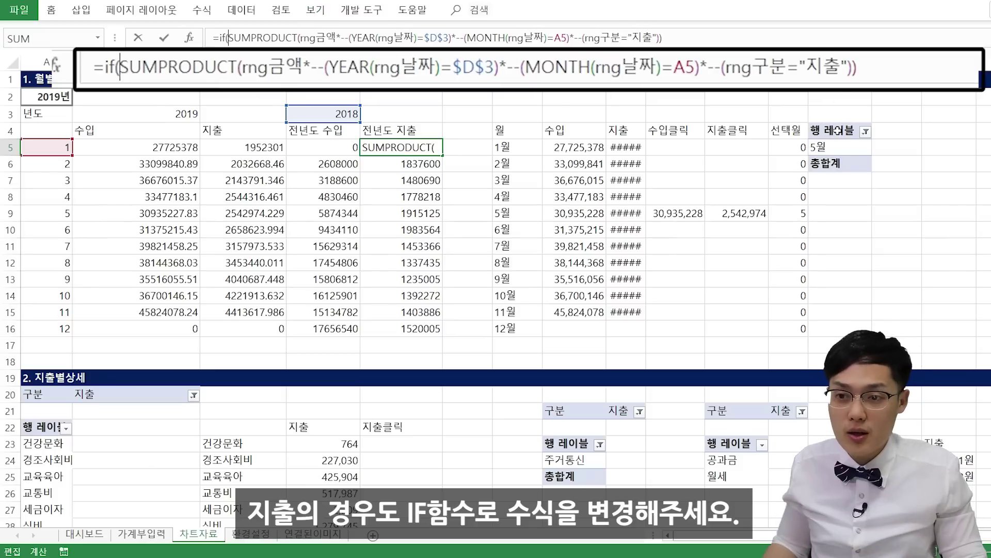
click(837, 148)
text(=)
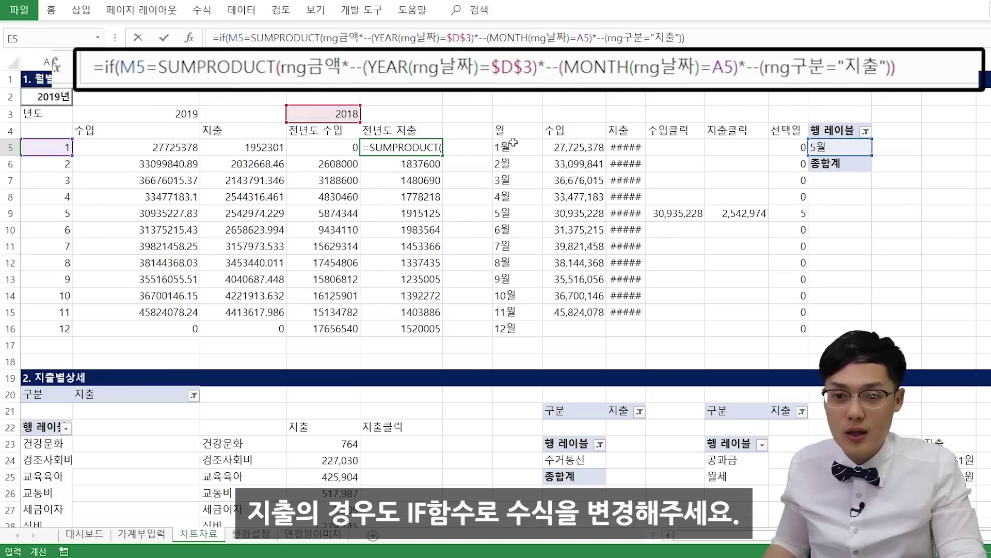
click(513, 147)
text(,)
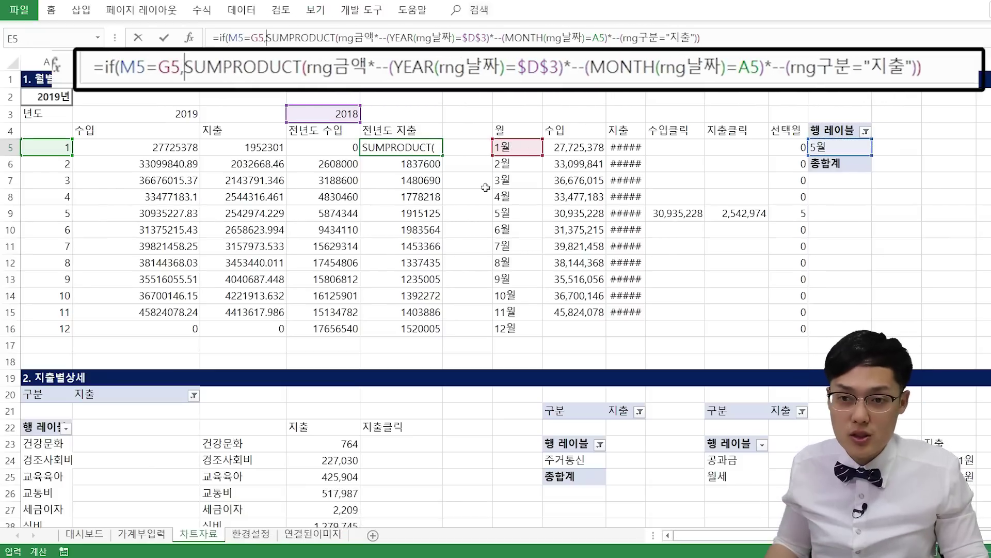
click(721, 38)
text(,0)
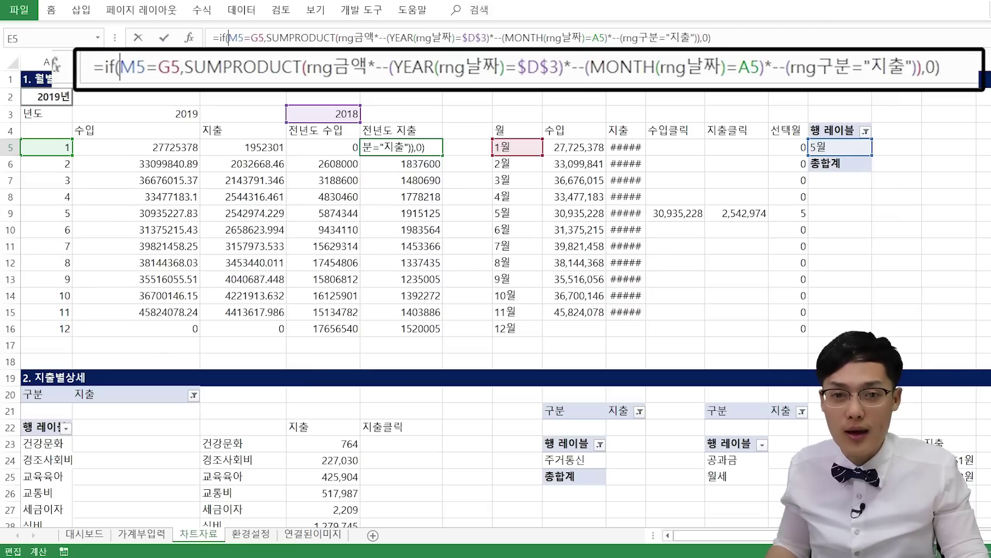
key(F4)
key(Return)
Step: Copy the IF formulas from D5:E5 into D6:E16
drag(315, 147, 413, 147)
key(ctrl+c)
drag(320, 164, 411, 328)
key(ctrl+v)
Step: Examine the May row and the previous-year income and expense formulas in D9 and E9
click(387, 219)
drag(36, 209, 441, 218)
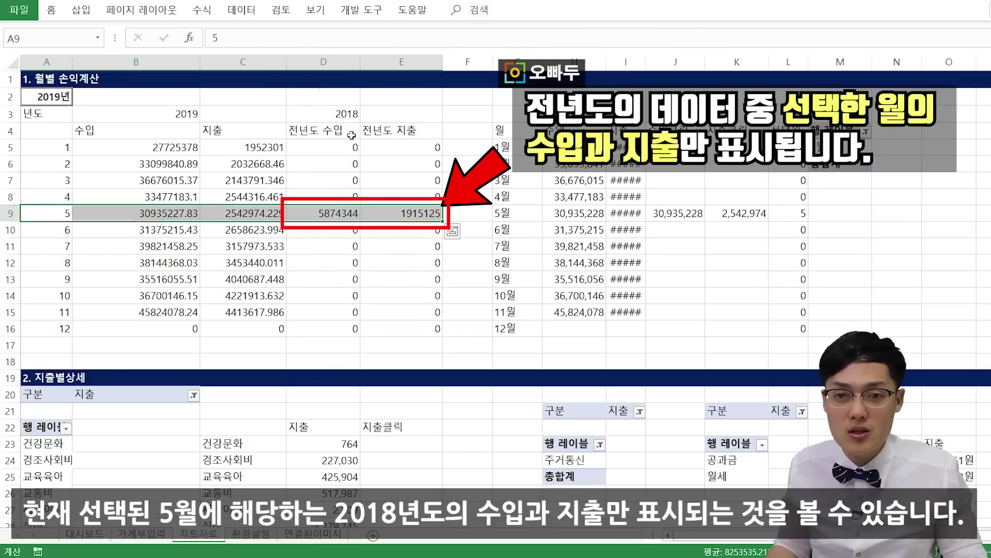
click(333, 213)
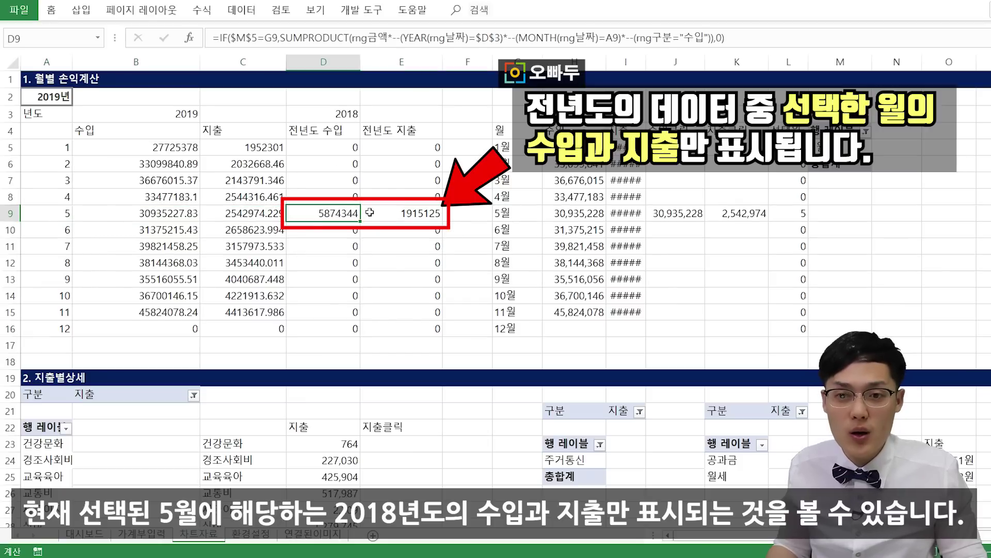
click(396, 214)
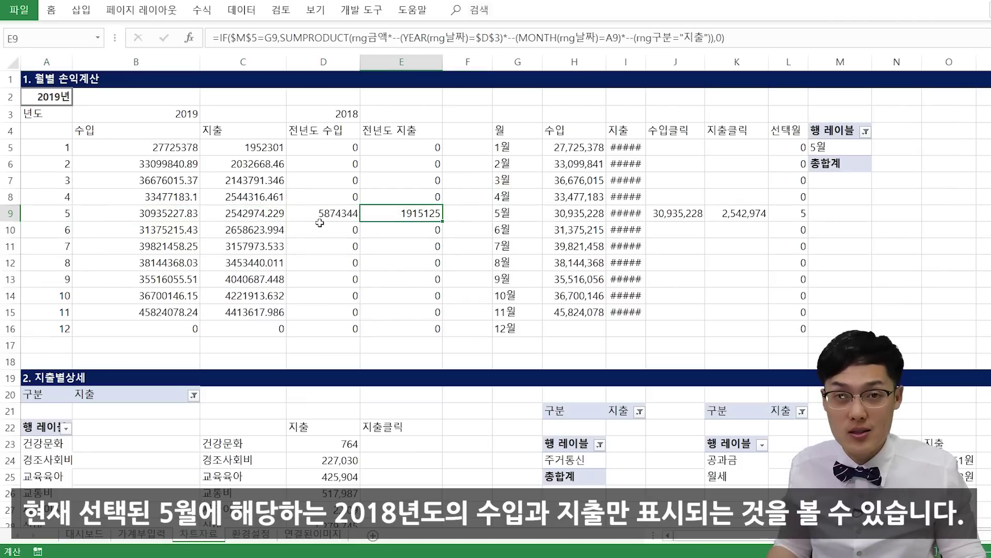
Step: Select 3월 in the 대시보드 month slicer and check the March previous-year cells D7:E7 on 차트자료
click(97, 537)
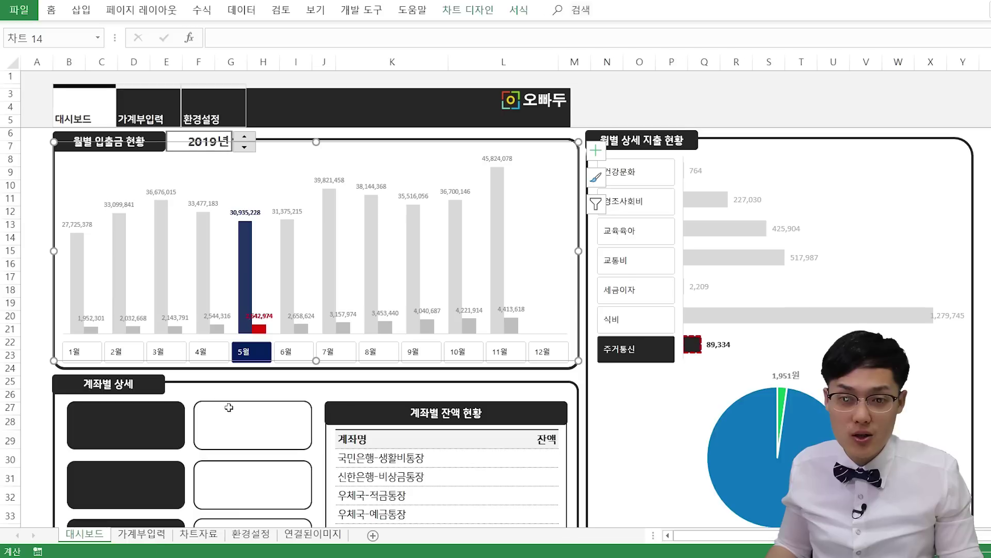
click(160, 351)
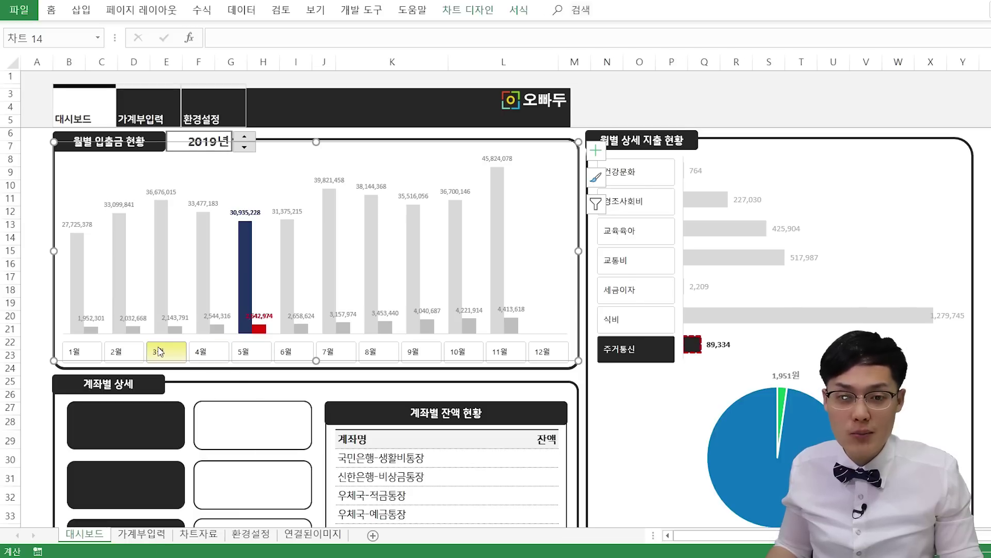
click(198, 535)
drag(334, 175, 408, 181)
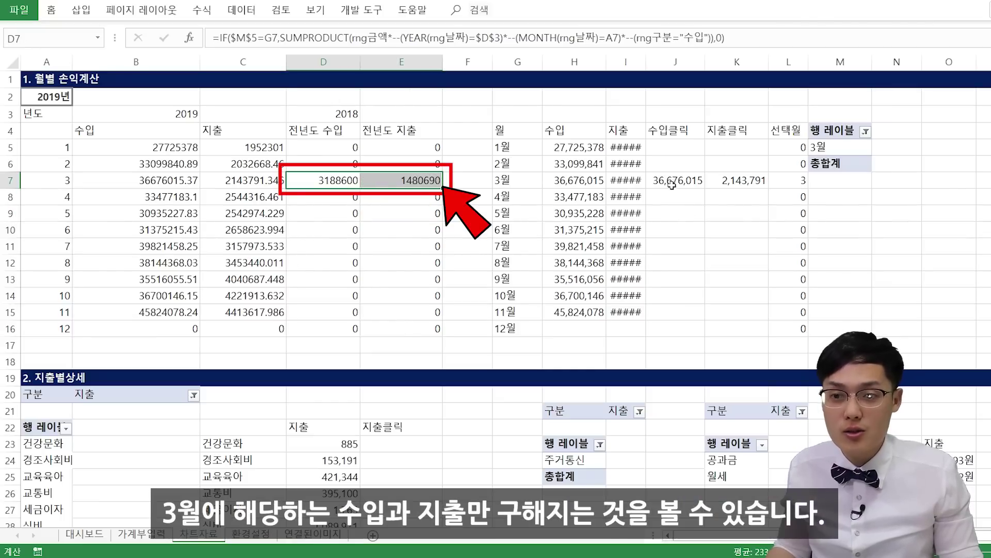
drag(672, 182, 738, 180)
click(319, 180)
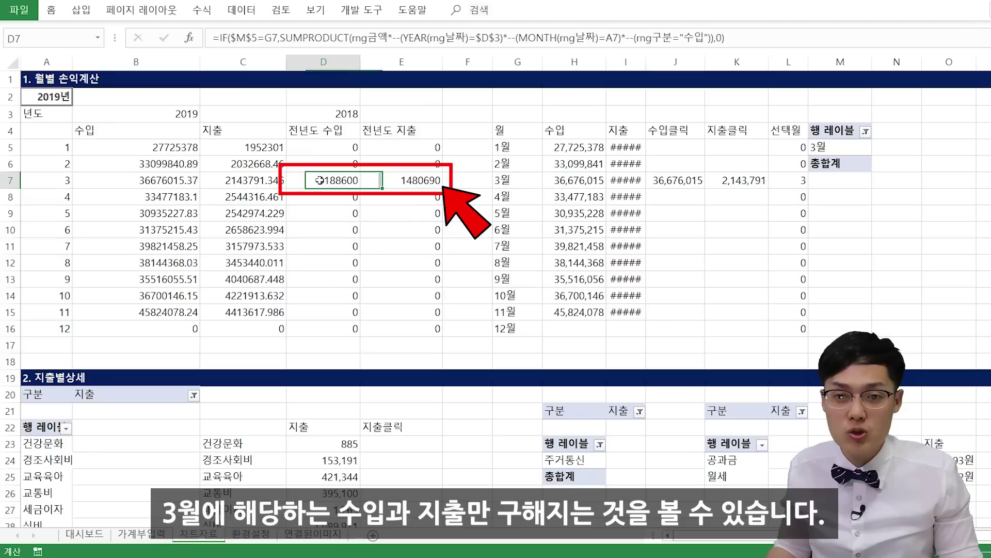
click(387, 182)
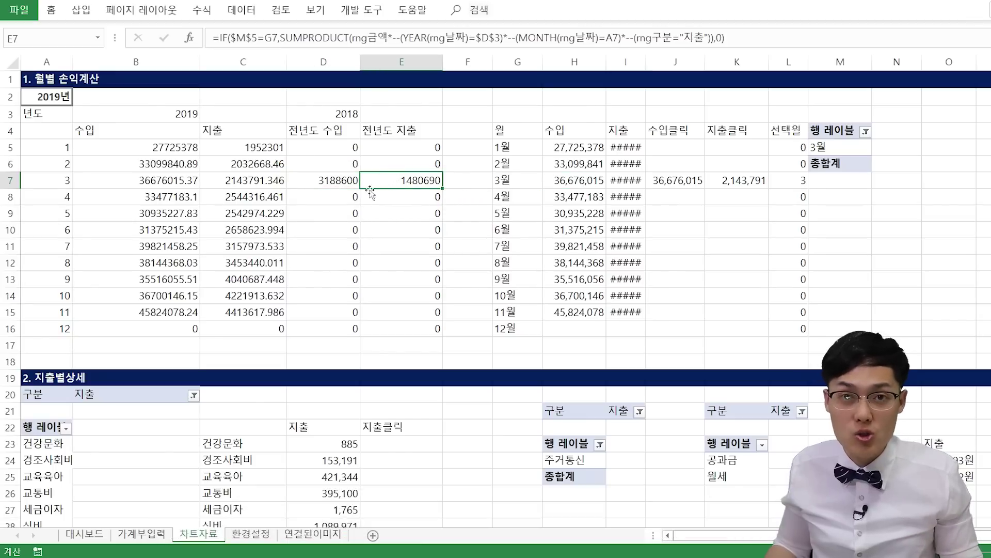
Step: Enter the heading 전년도 in D40 above the monthly totals of the 차트 데이터 section
scroll(333, 233, down, 7)
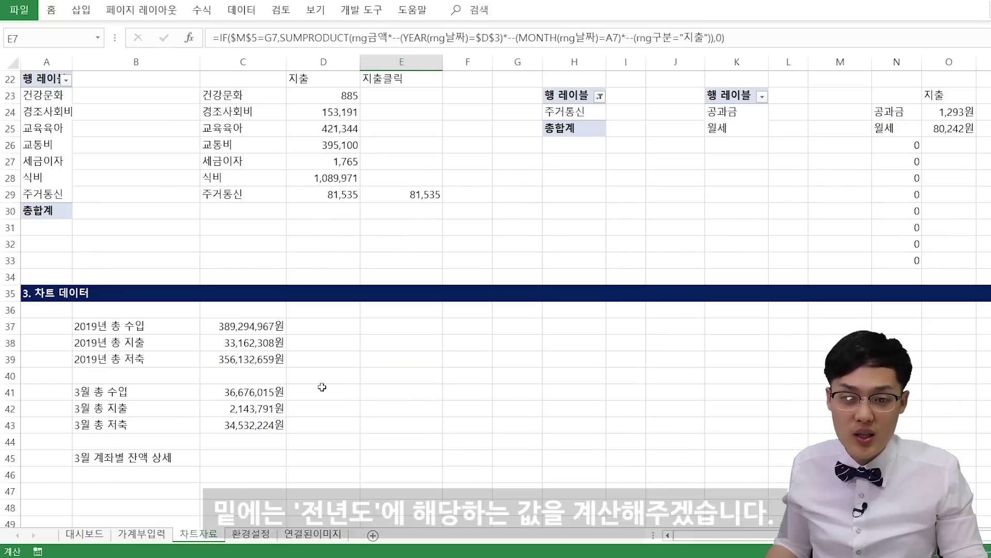
click(342, 378)
text(wjsus년도)
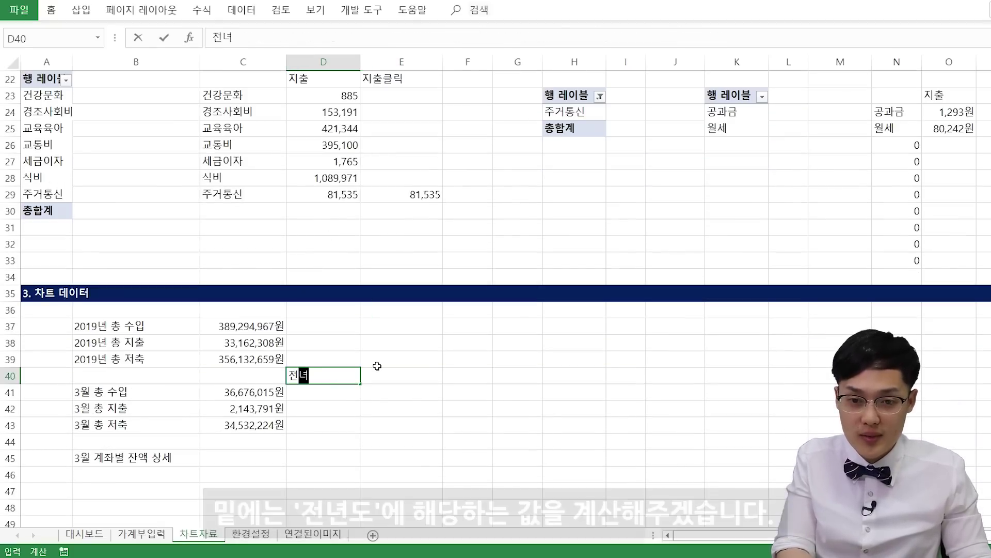
key(Return)
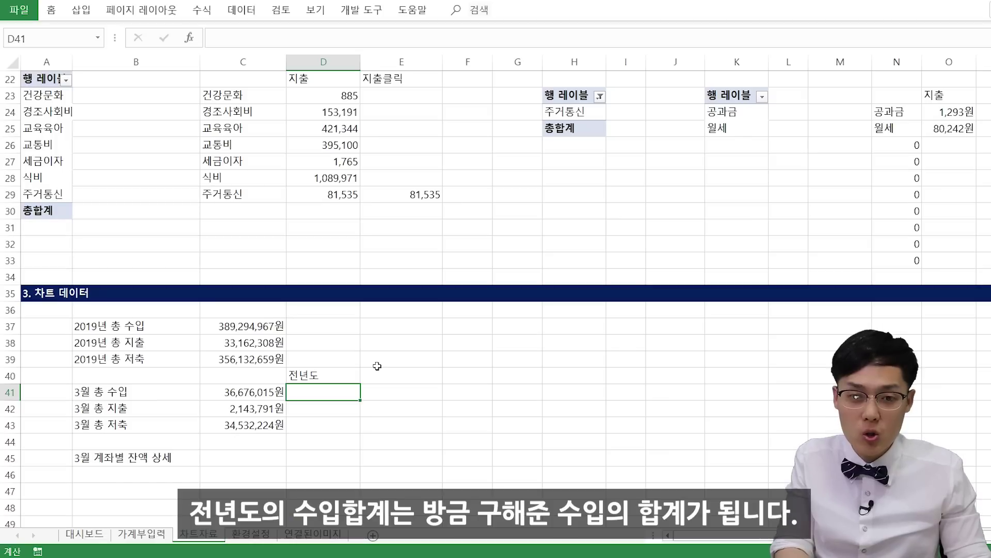
Step: Calculate the previous-year totals with SUM: income D5:D16 in D41 and expenses E5:E16 in D42
text(=sum()
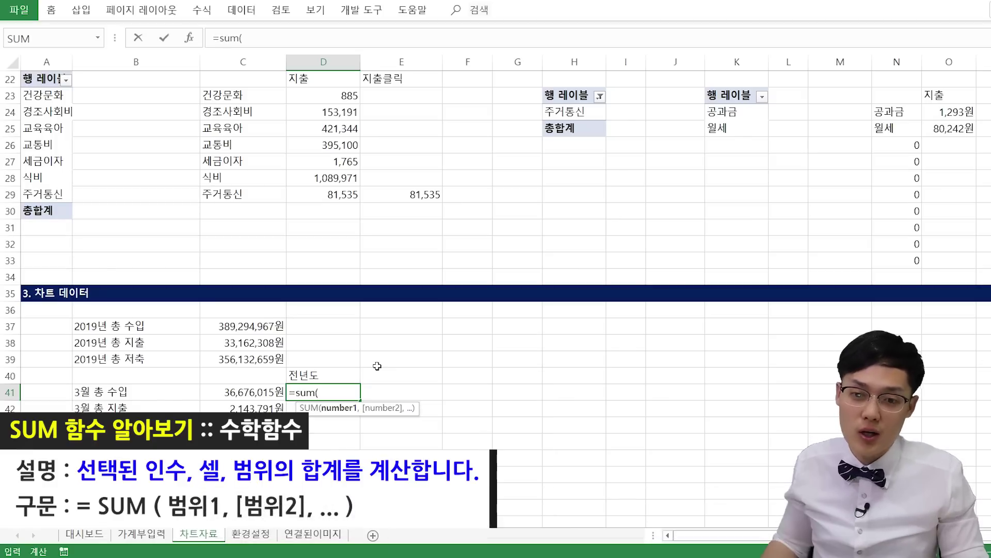
scroll(378, 382, up, 7)
drag(321, 154, 328, 323)
key(Return)
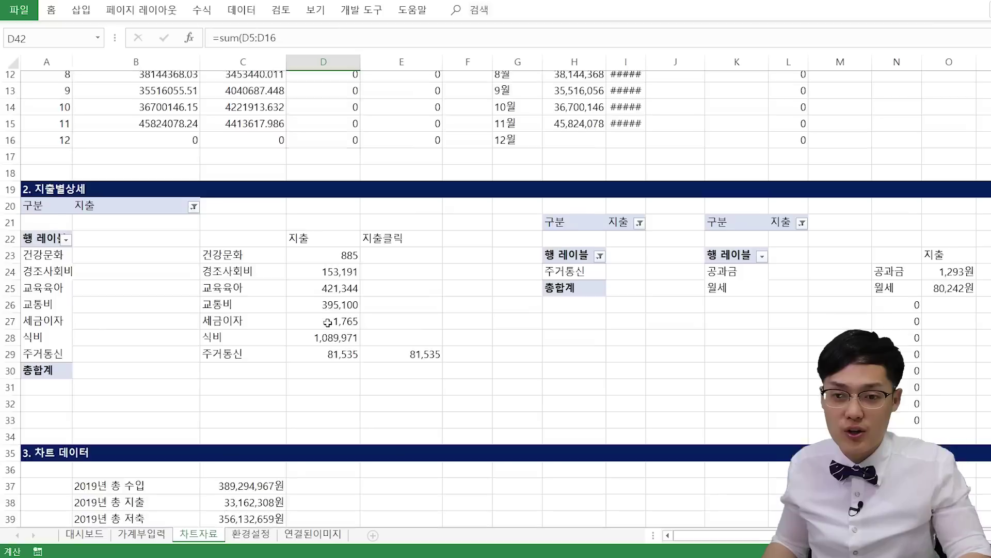
text(=sum()
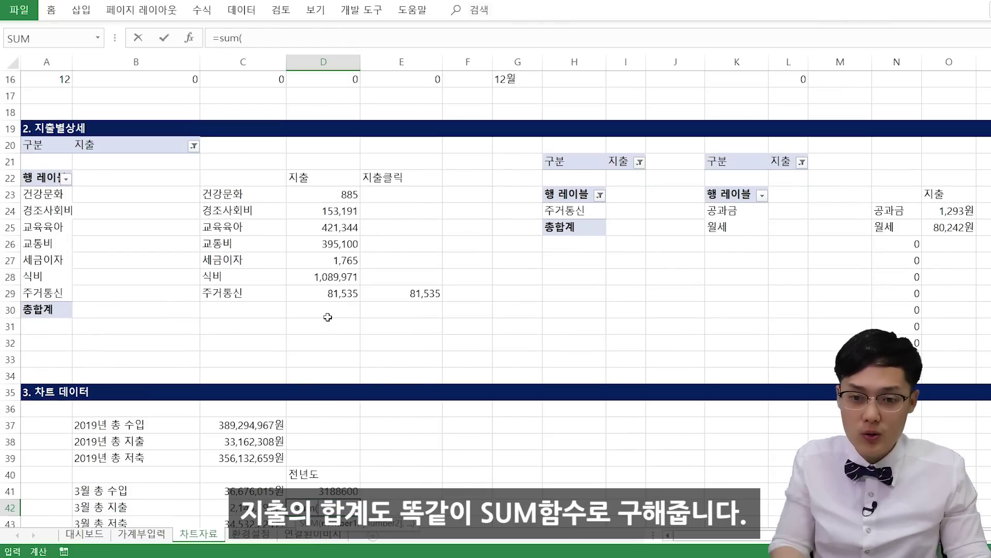
scroll(332, 348, up, 5)
drag(402, 150, 399, 328)
key(Return)
Step: Calculate the previous-year savings in D43 as D41-D42
scroll(407, 323, down, 1)
text(=)
key(Up)
key(Up)
text(-)
key(Up)
key(Return)
Step: Calculate the year-over-year income change in E41 as =C41-D41 and fill it down to E43
click(380, 425)
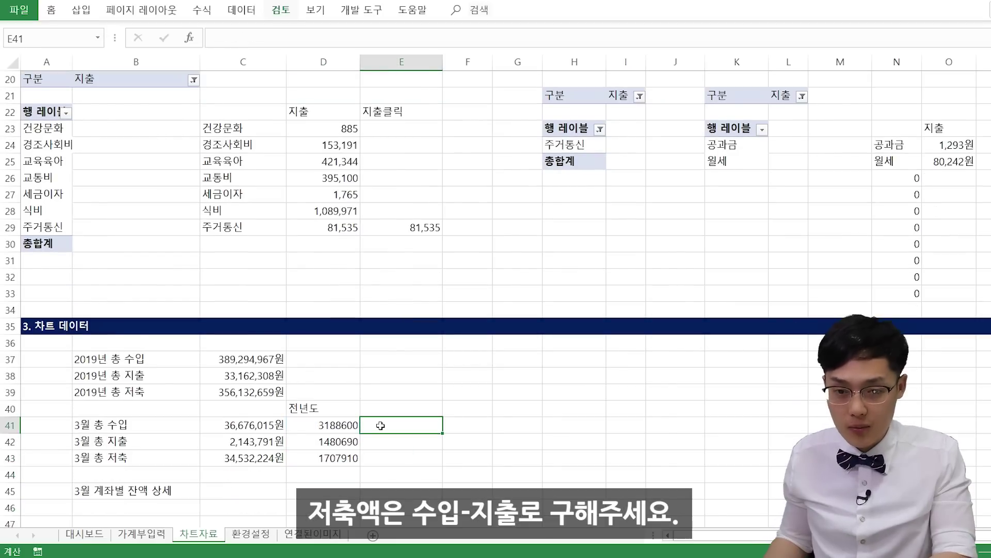
text(=)
click(266, 426)
text(-)
click(325, 424)
key(Return)
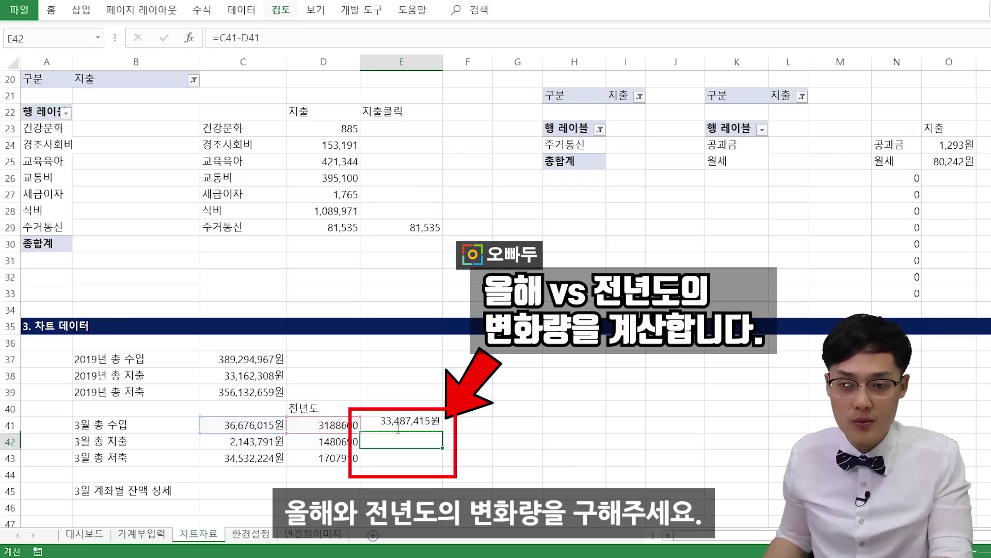
click(408, 425)
drag(444, 432, 442, 463)
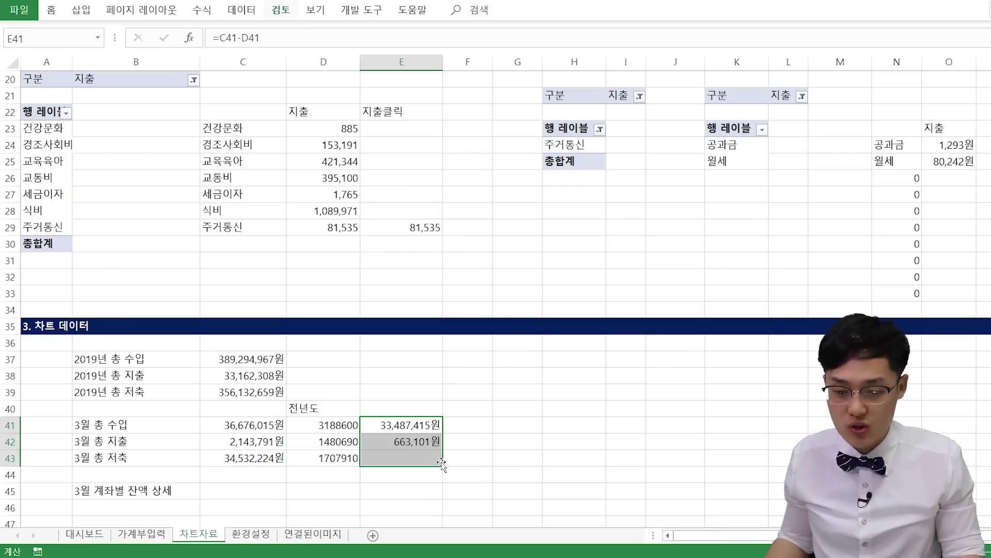
Step: Apply custom format [파랑]"(전년대비 ▲"#,##0"원)";[빨강]"(전년대비 ▼"#,##0"원)"; to E41:E43 and widen column E to fit
drag(408, 426, 409, 456)
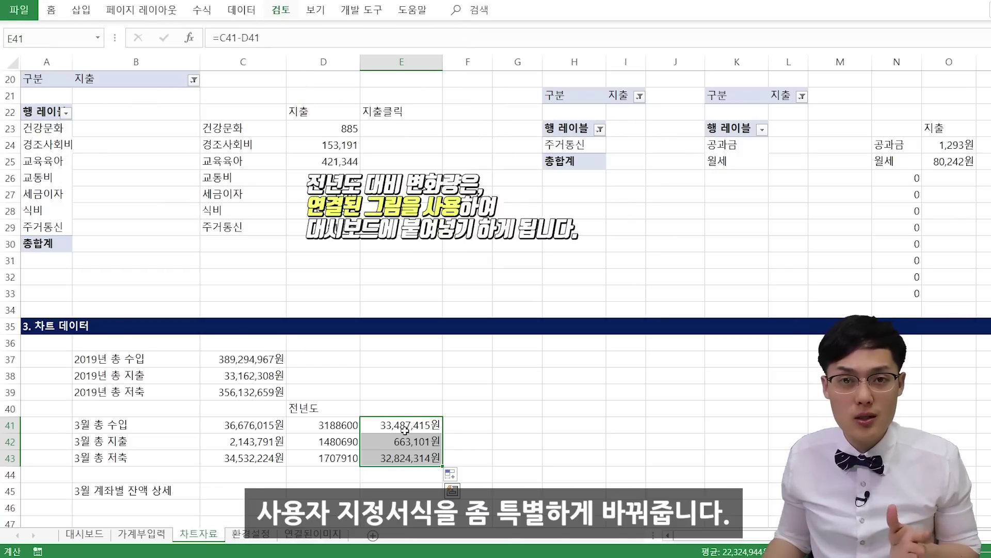
key(ctrl+1)
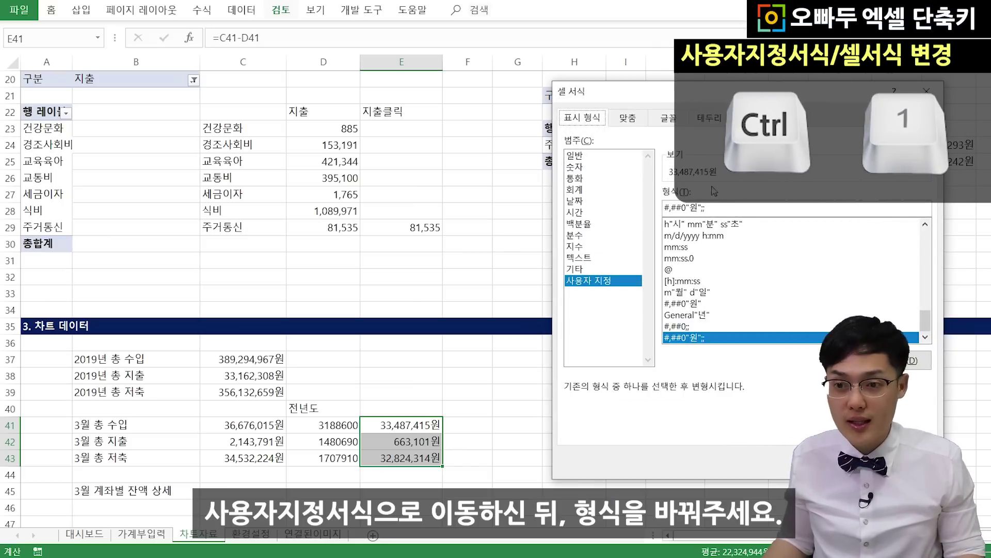
key(ctrl+v)
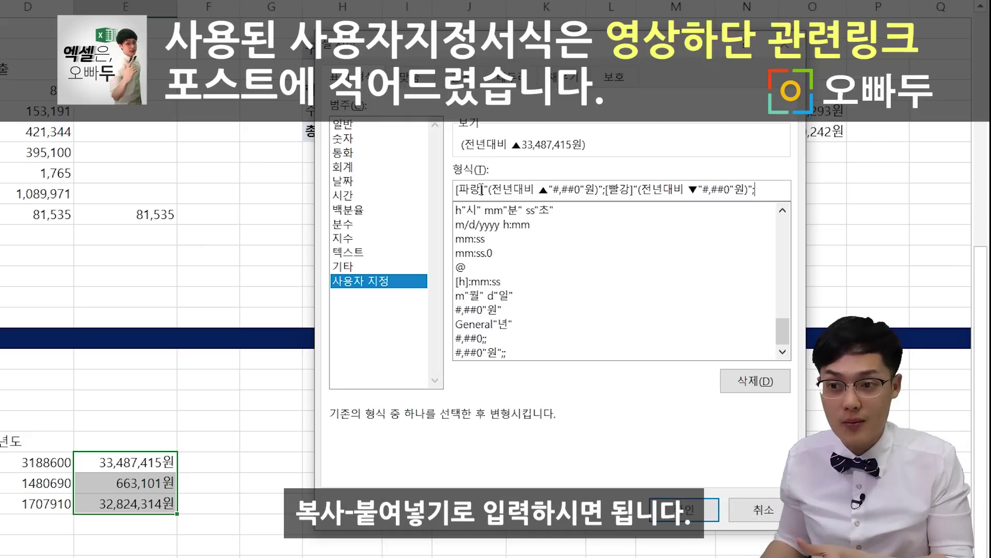
click(687, 508)
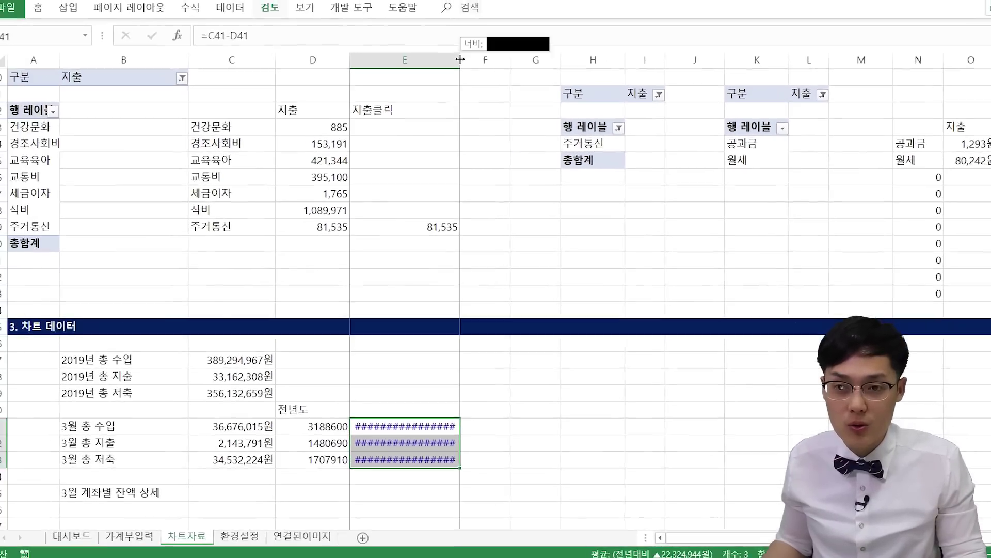
double_click(177, 8)
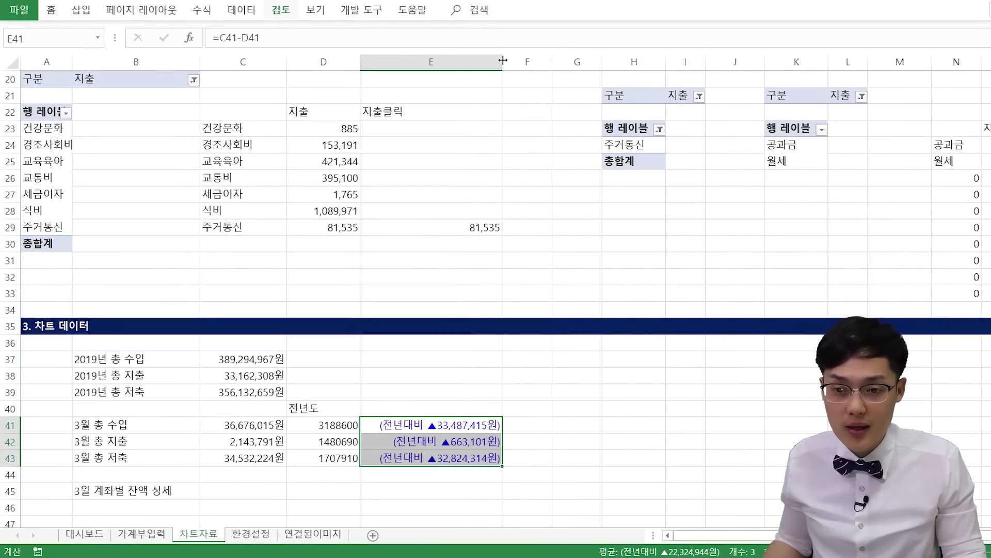
Step: Change E42's custom format to [빨강]"(전년대비 ▲"#,##0"원)";[파랑]"(전년대비 ▼"#,##0"원)"; so rising expenses show red and falling ones blue
click(395, 429)
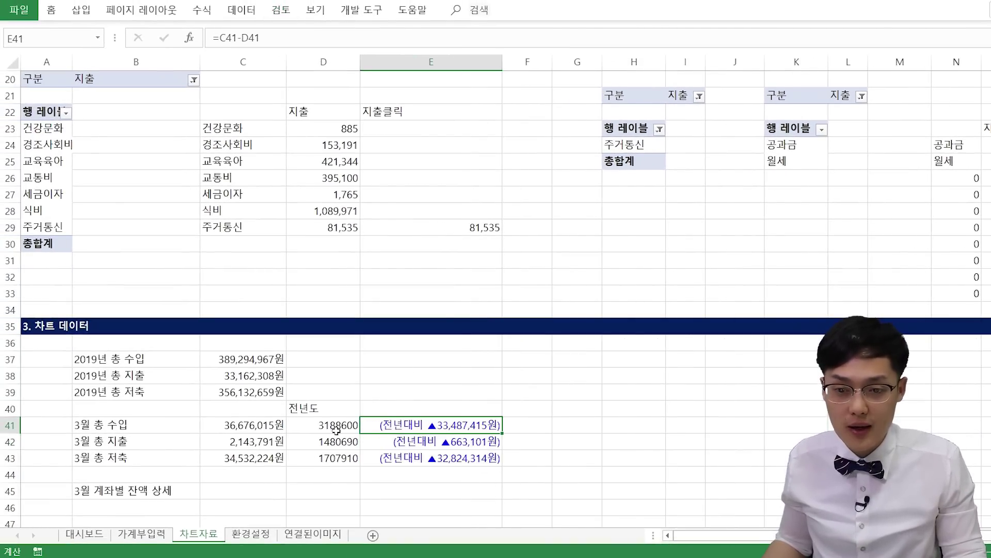
click(440, 439)
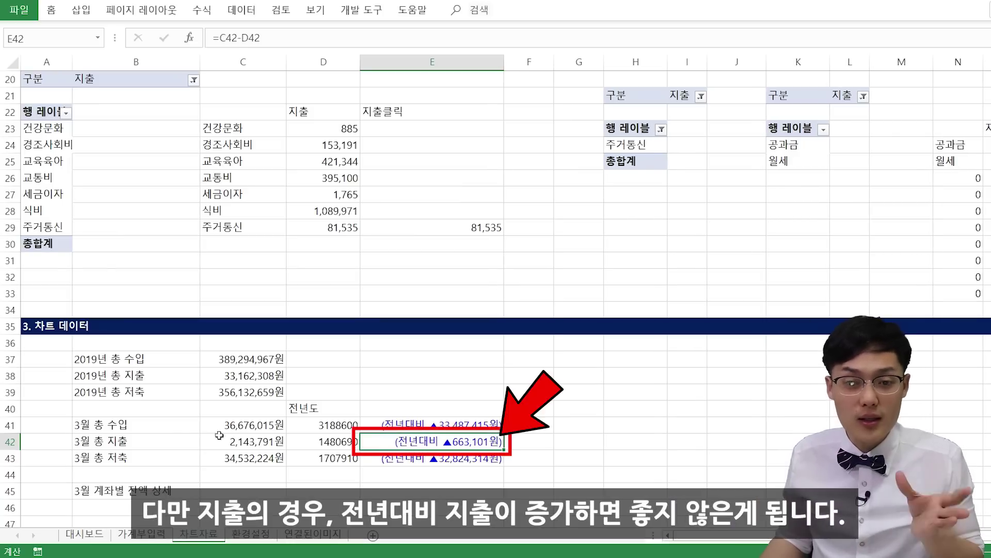
click(178, 441)
click(499, 448)
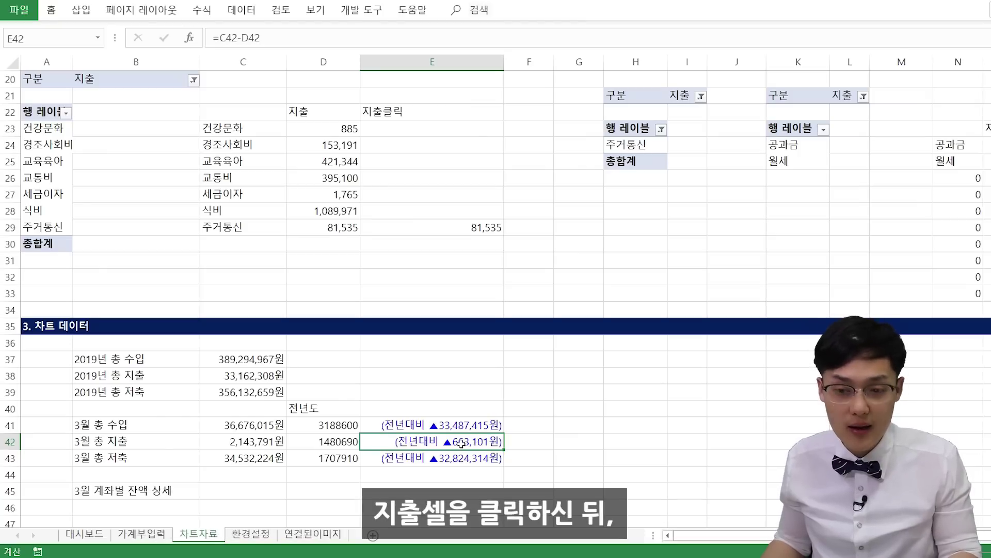
key(ctrl+1)
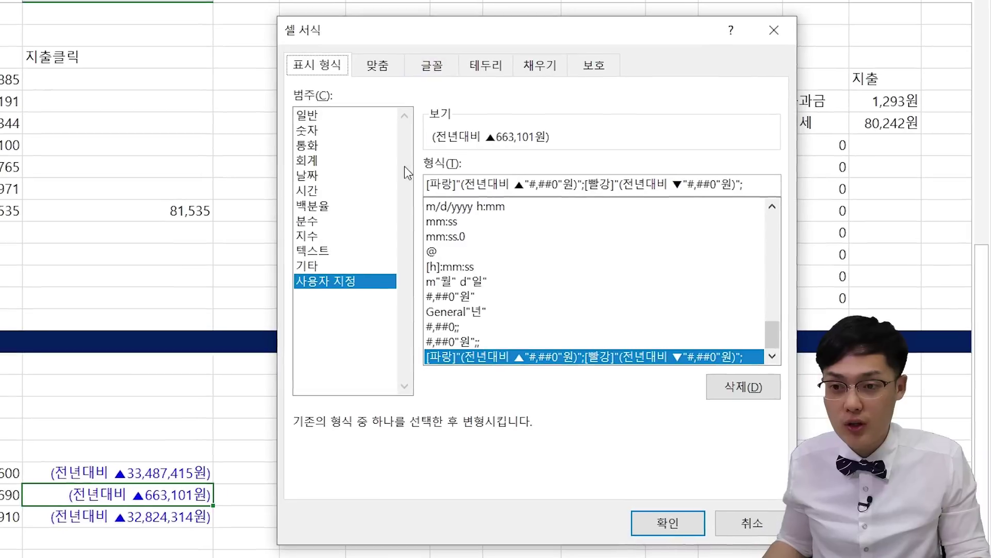
click(440, 184)
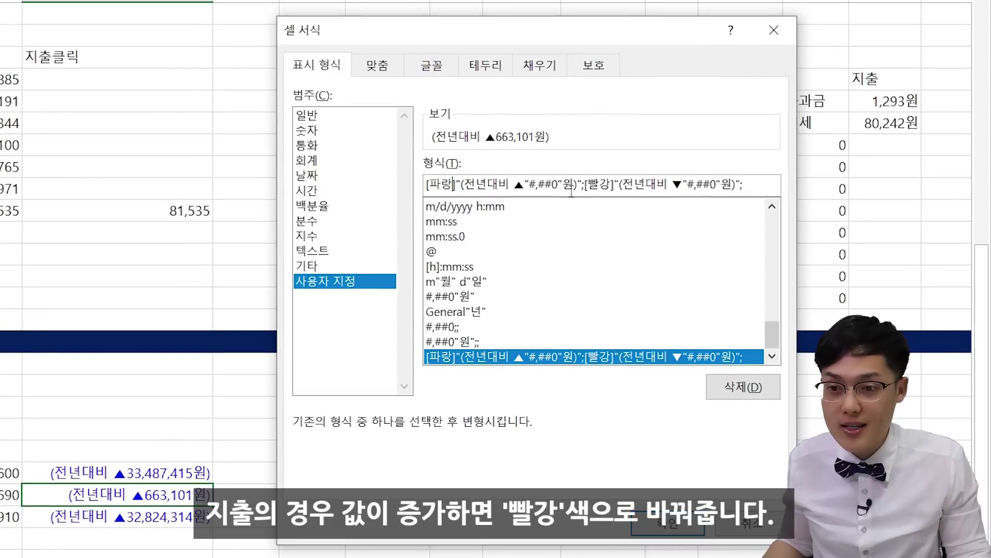
key(BackSpace)
key(Delete)
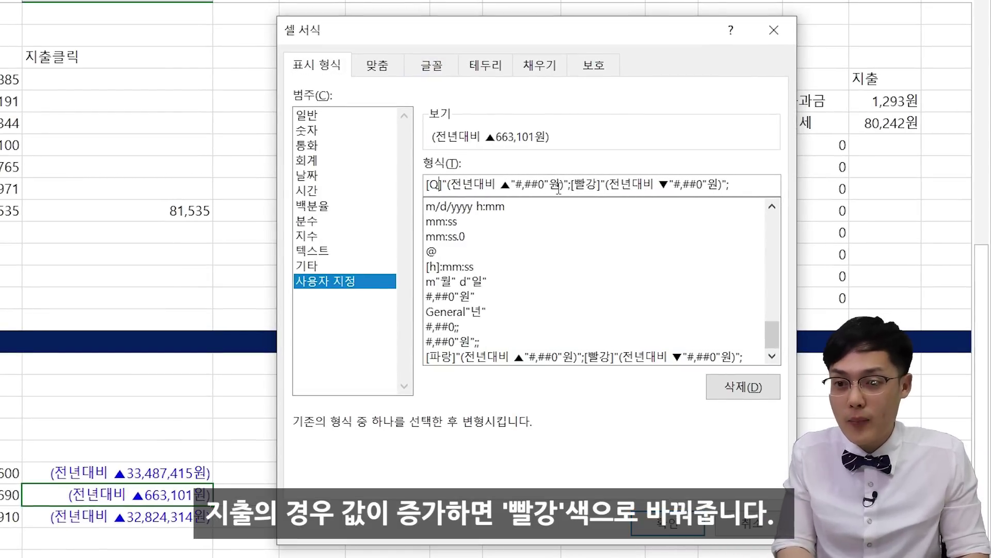
text(빠)
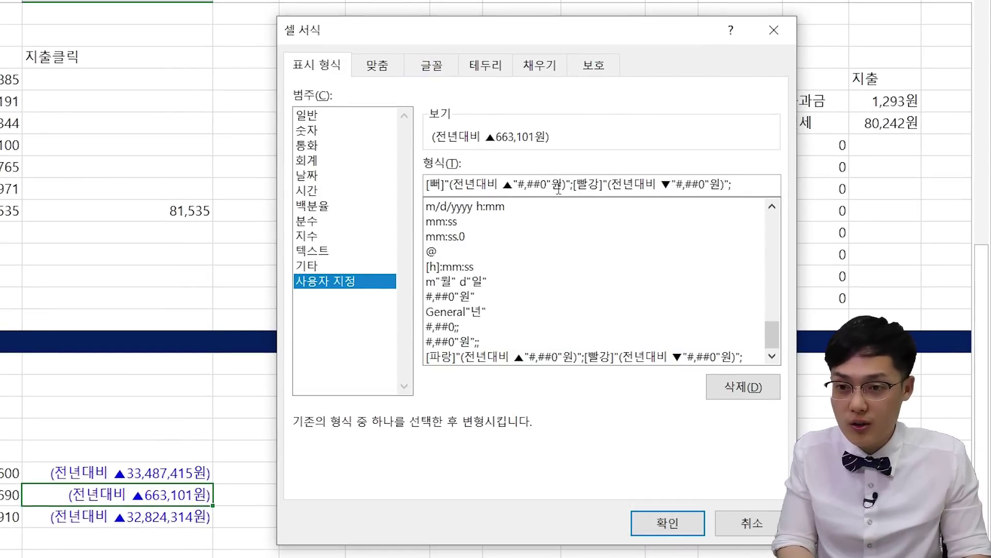
text(ㄹ강)
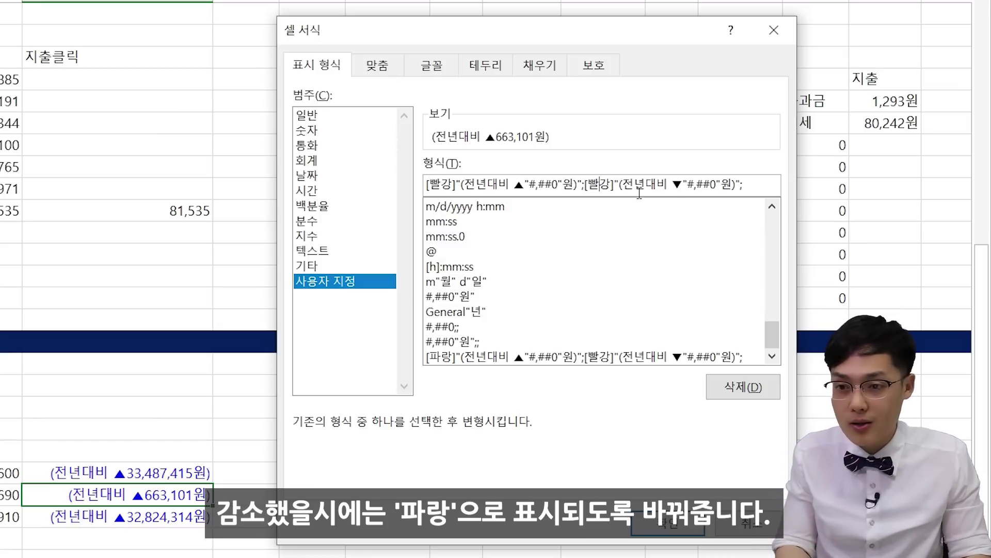
key(BackSpace)
key(Delete)
text(파랑)
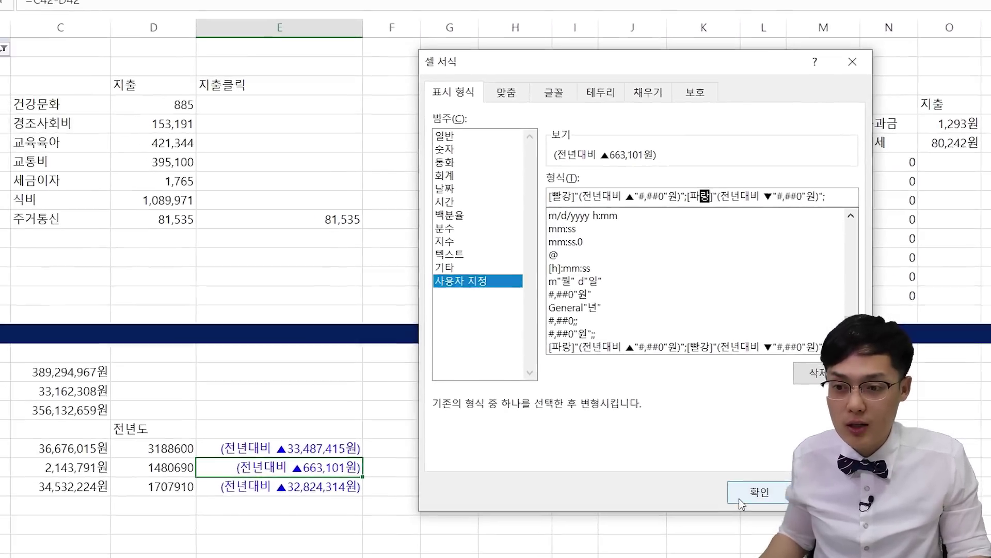
click(689, 516)
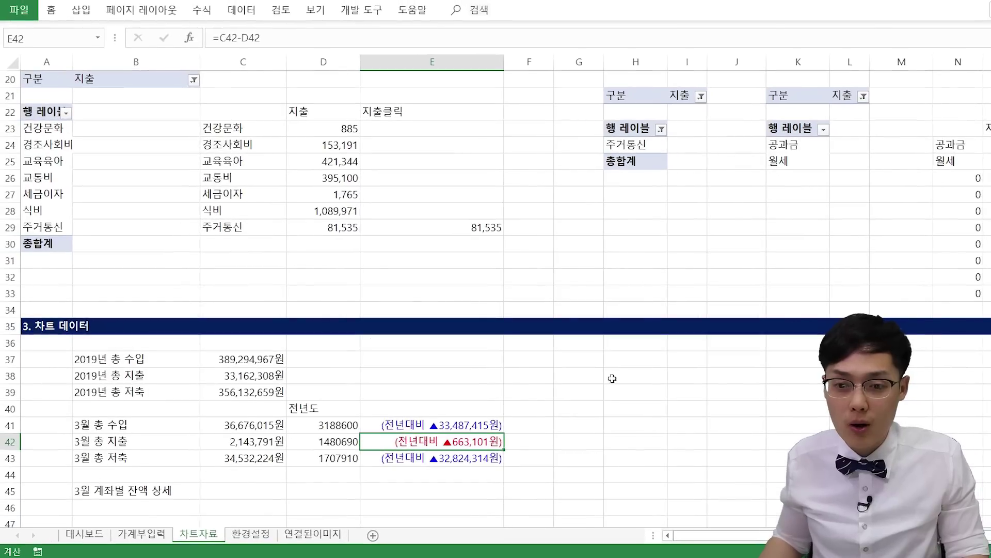
click(408, 427)
drag(147, 428, 486, 427)
drag(186, 447, 464, 443)
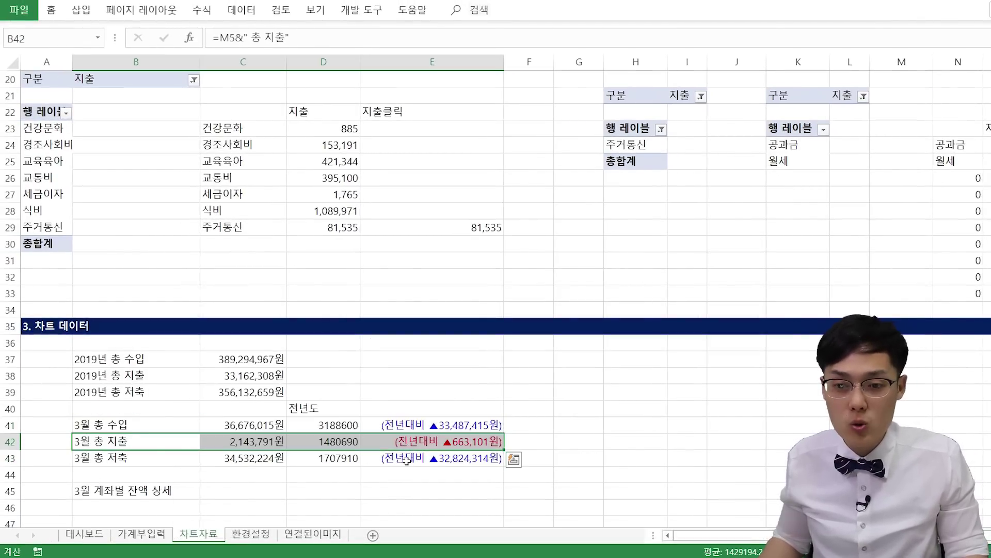
click(404, 459)
drag(386, 459, 243, 458)
click(407, 432)
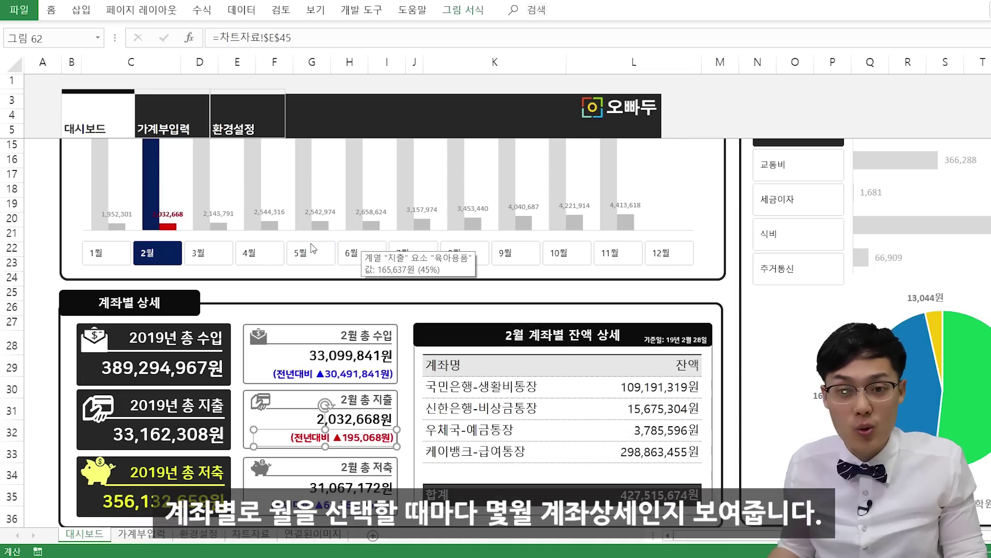
Step: Switch the finished dashboard through 4월, 5월, 3월 and 2월 to examine how the account-balance title and reference date follow the month
click(257, 259)
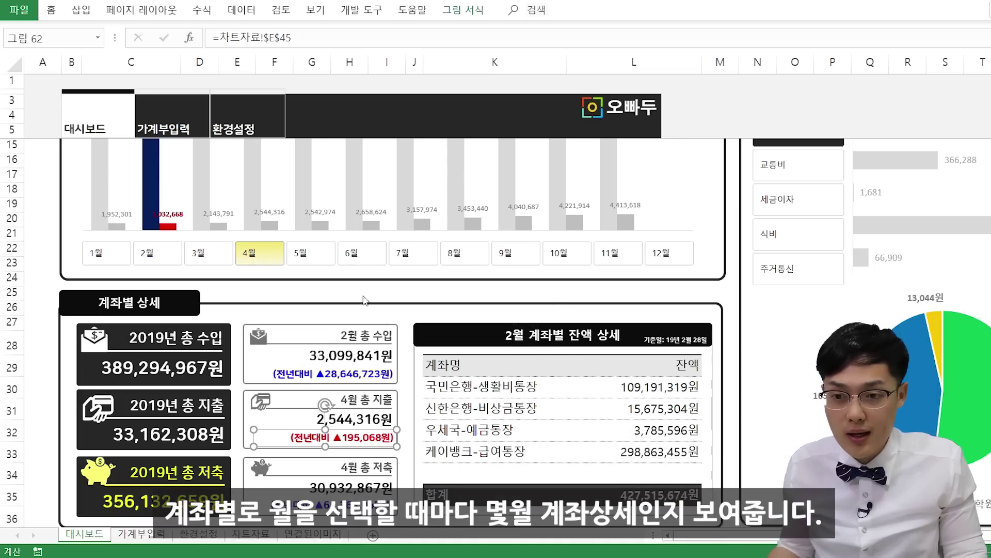
click(319, 263)
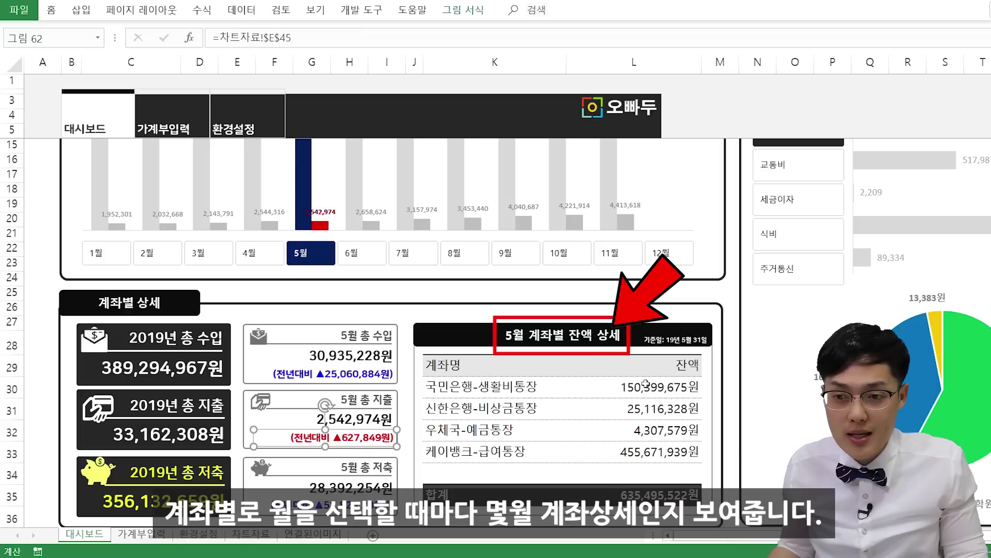
scroll(535, 326, up, 3)
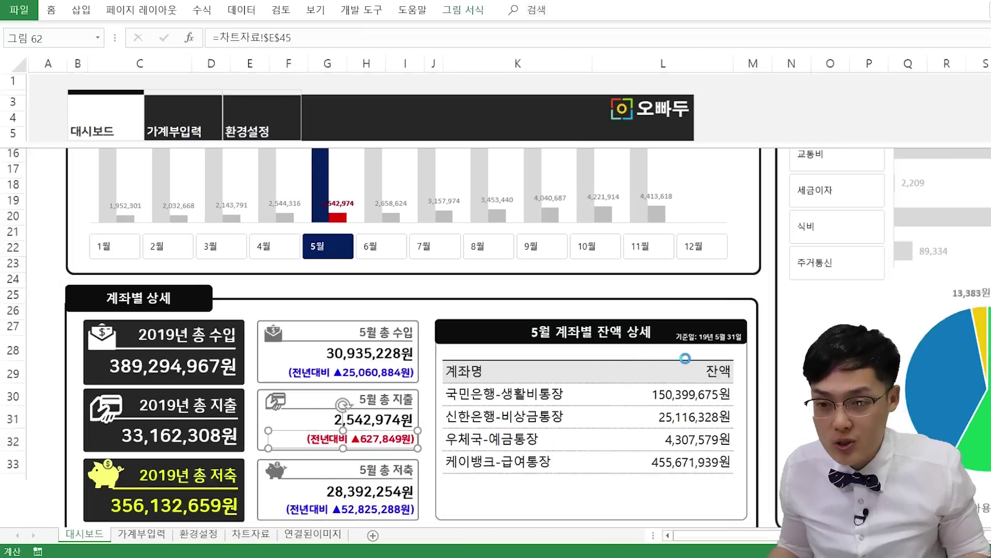
scroll(755, 380, right, 3)
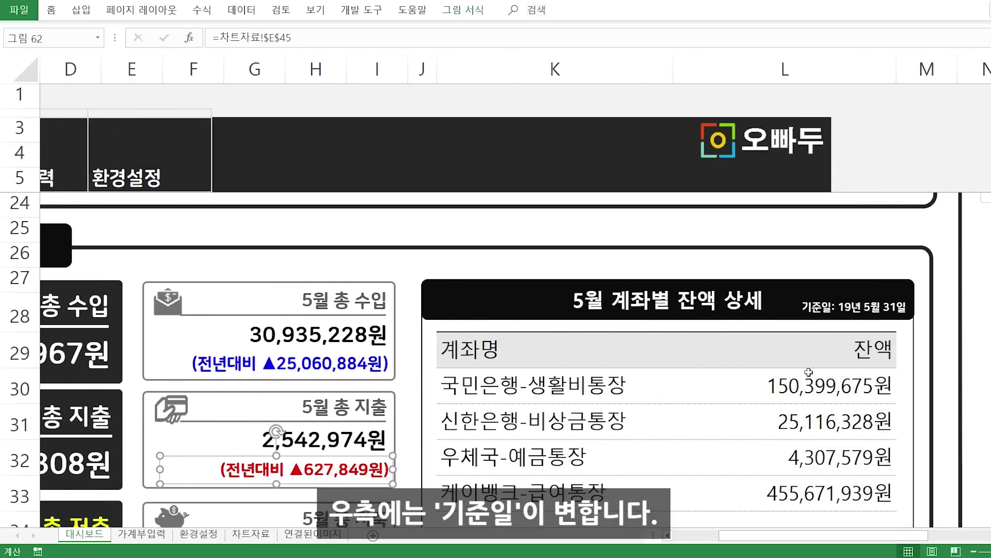
scroll(756, 381, up, 2)
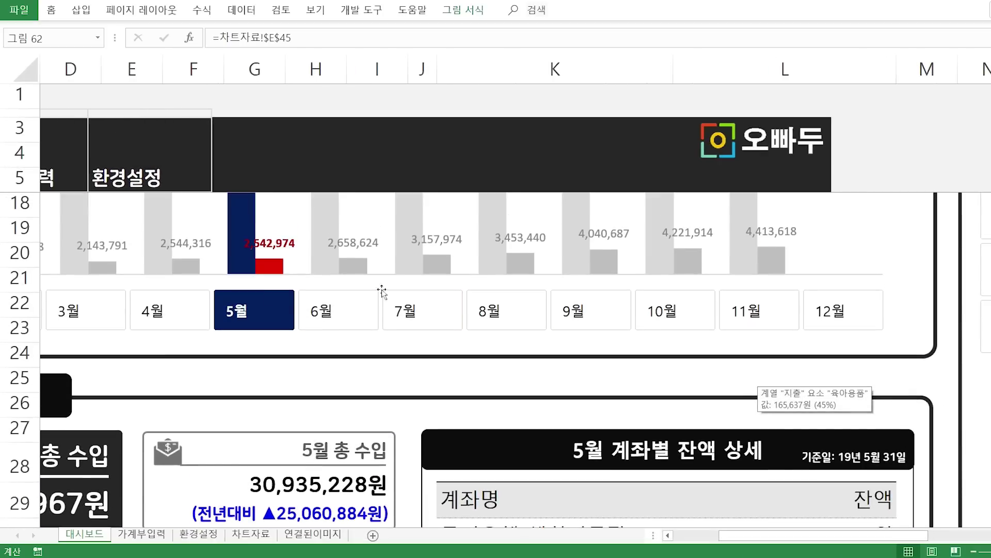
click(95, 307)
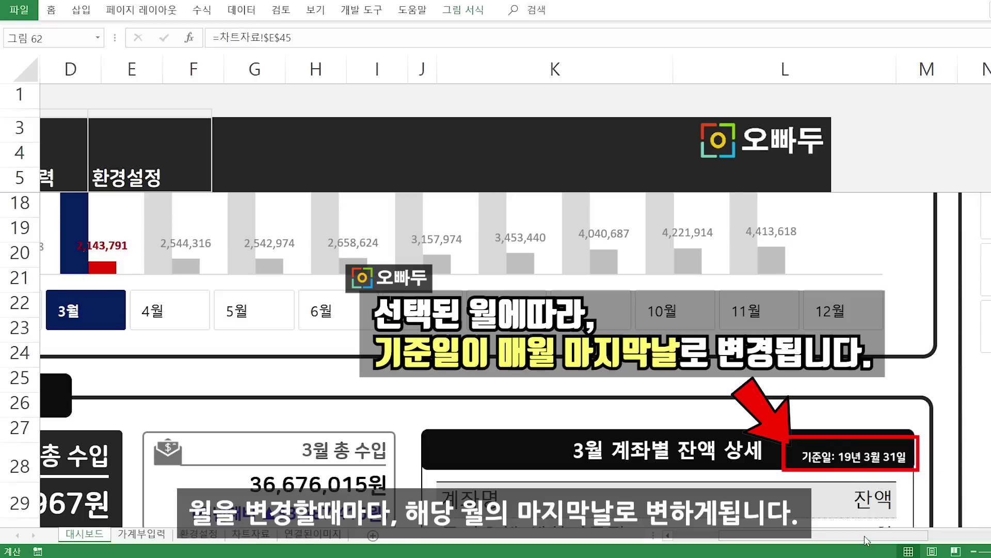
scroll(394, 350, left, 2)
click(183, 313)
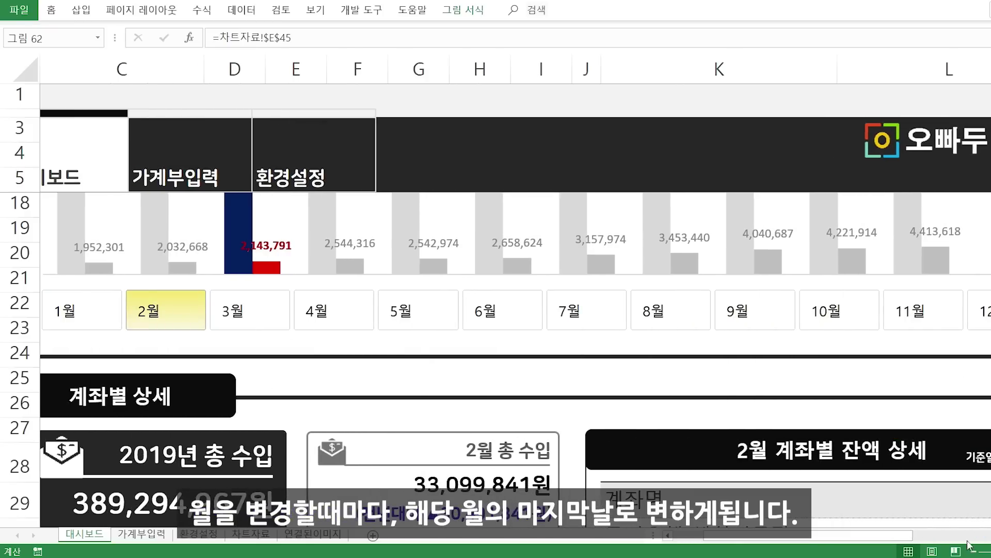
scroll(852, 482, right, 2)
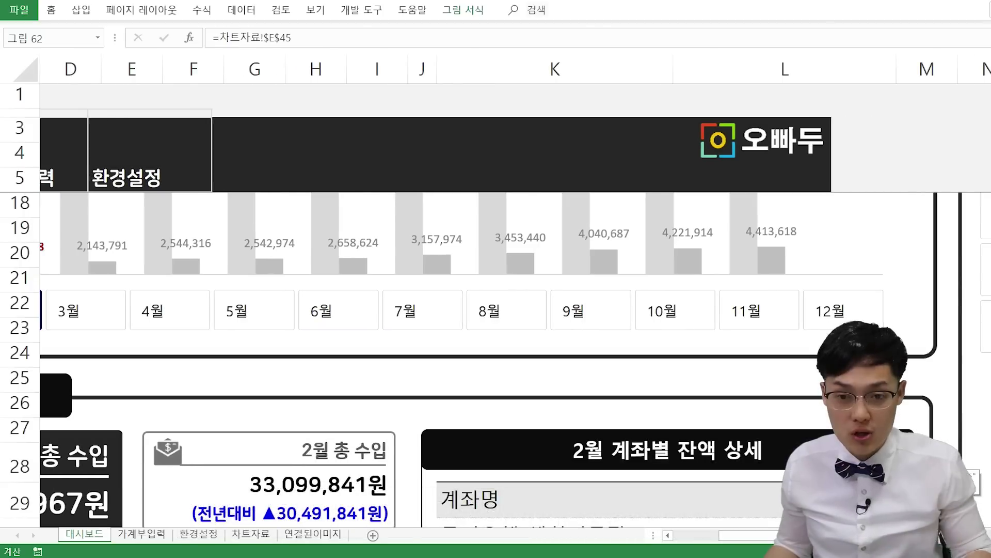
Step: Return to the 차트자료 sheet of the working workbook and check the year in B3 and the selected-month formula in L7
key(alt+Tab)
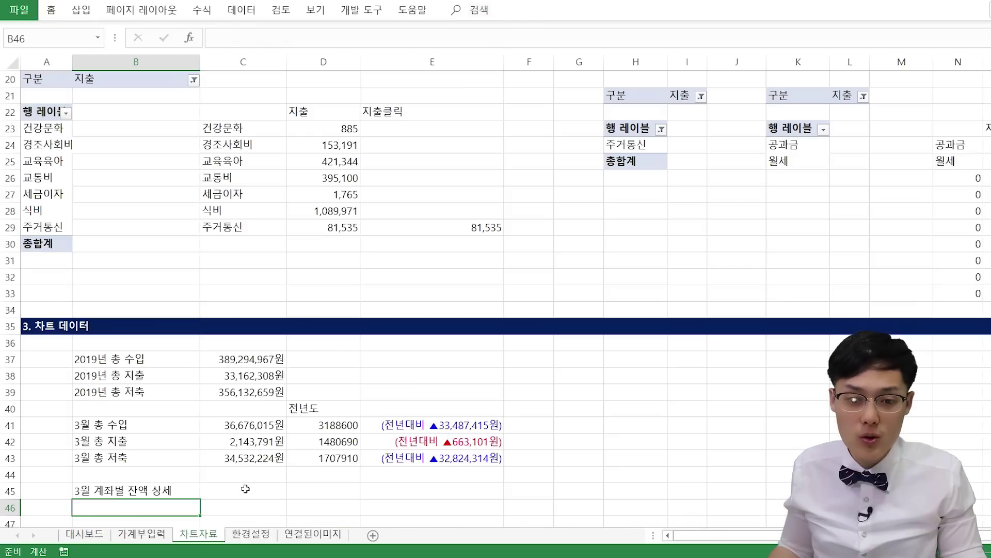
scroll(163, 152, up, 6)
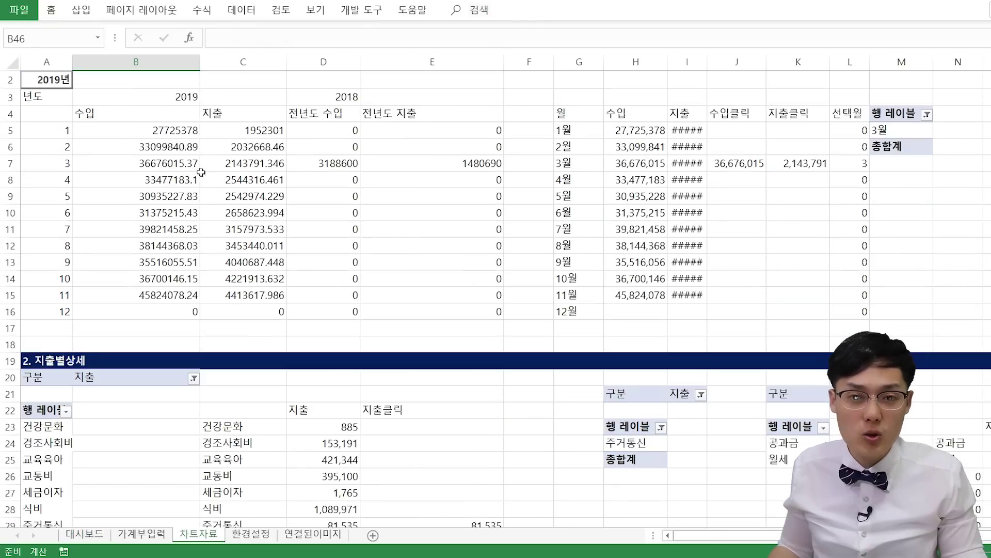
click(186, 96)
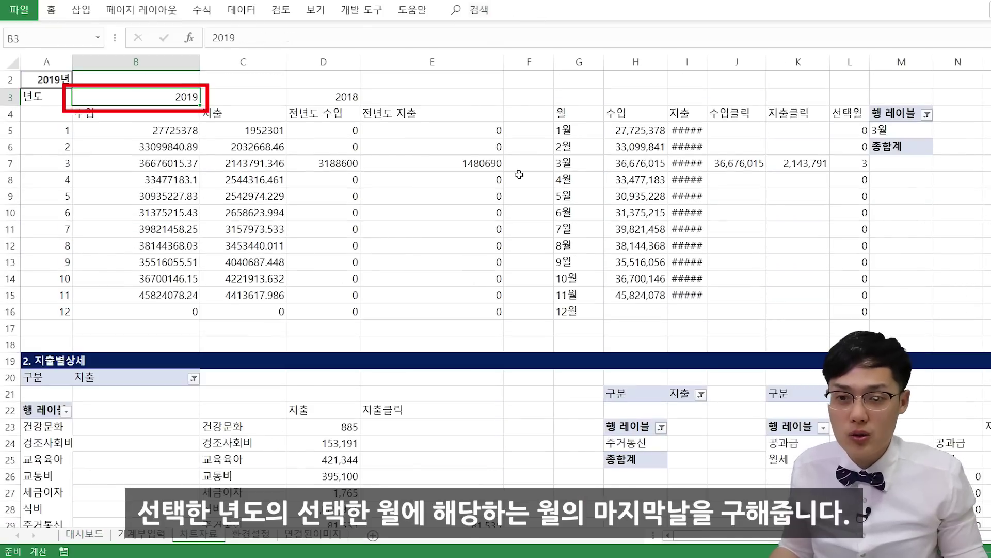
click(858, 162)
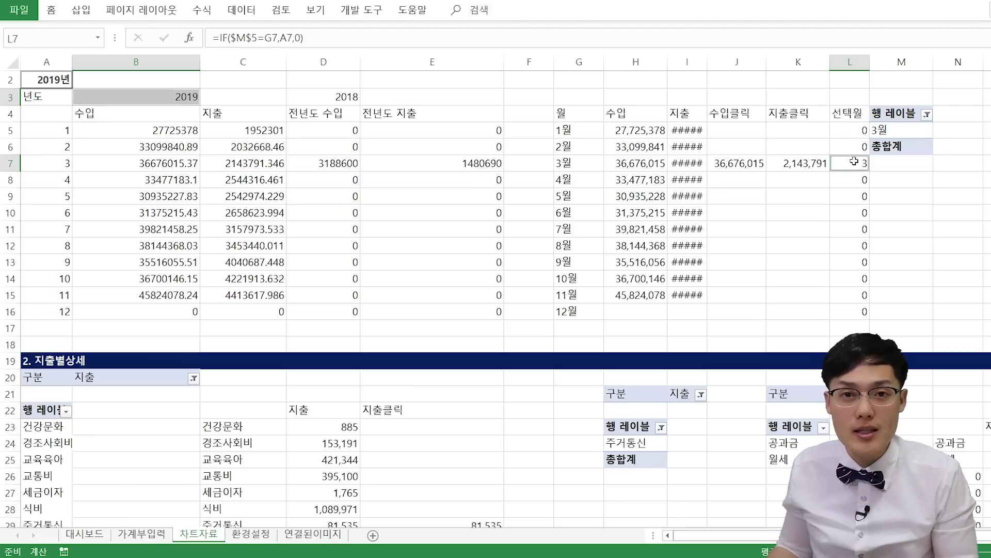
scroll(199, 290, down, 6)
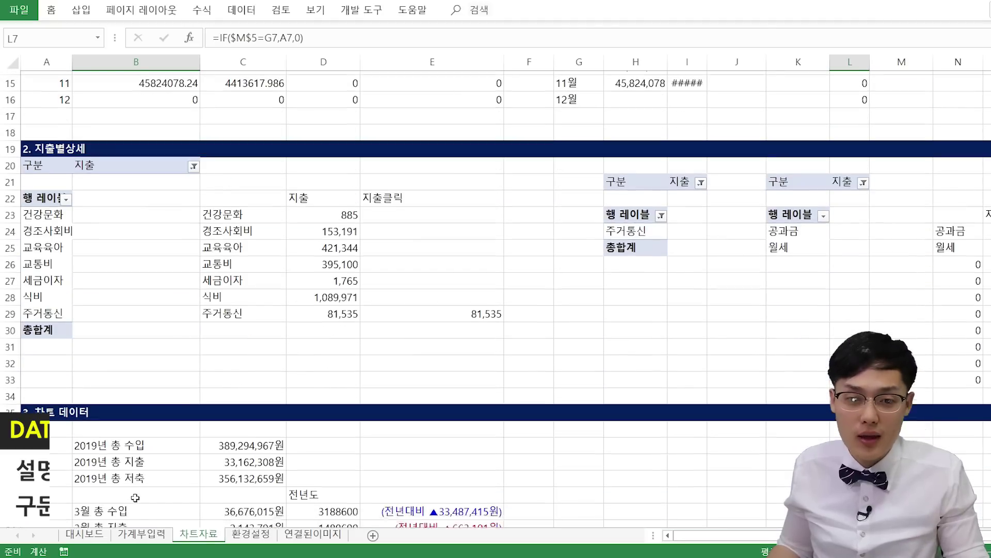
Step: Enter =DATE(B3,SUM(L5:L16)+1,1) in B46 to get the first day of the month after the selected one
click(135, 508)
text(date()
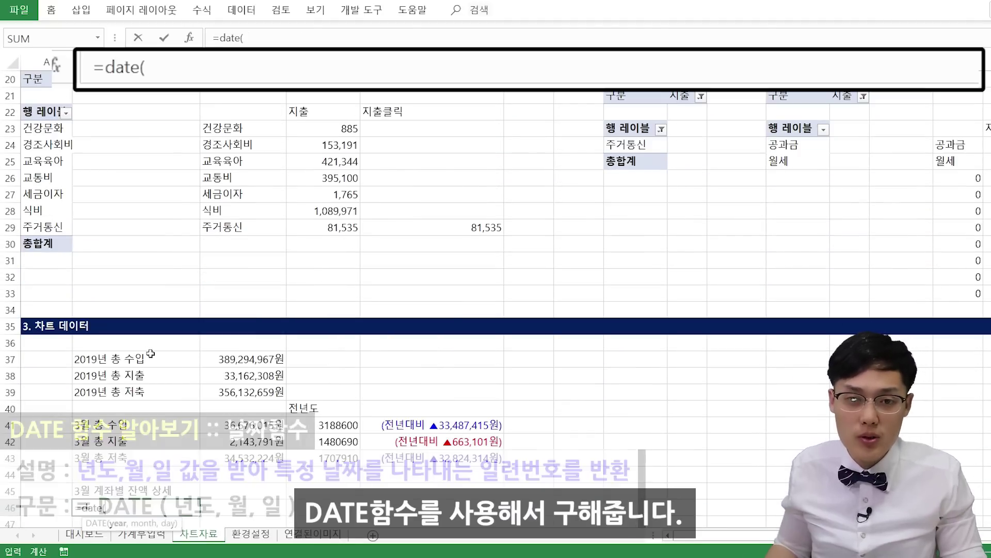
scroll(150, 354, up, 6)
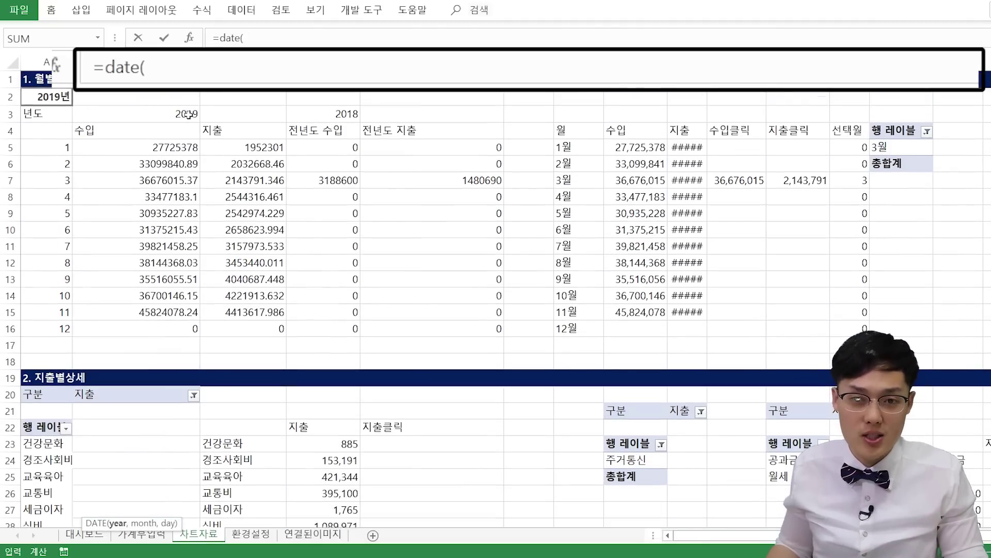
click(189, 114)
text(,)
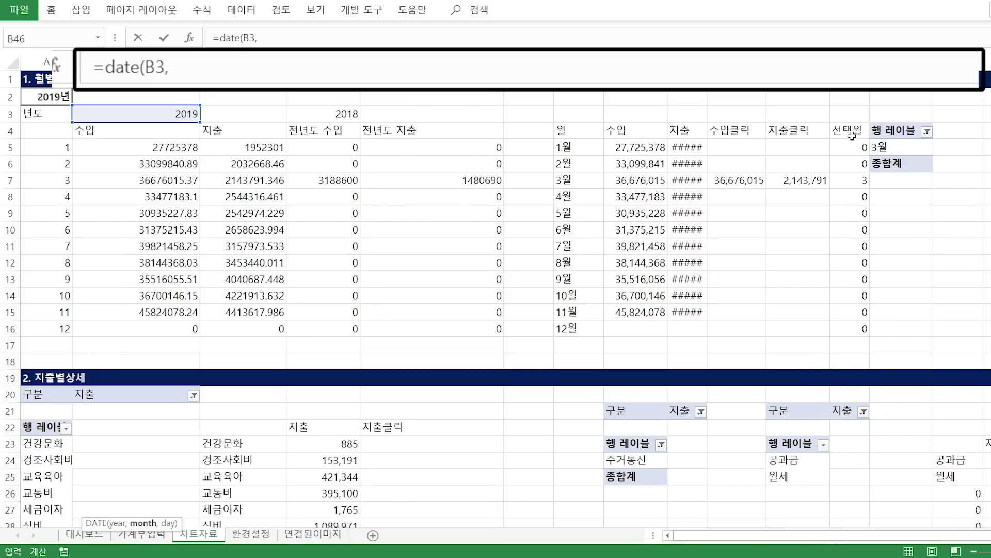
text(sum()
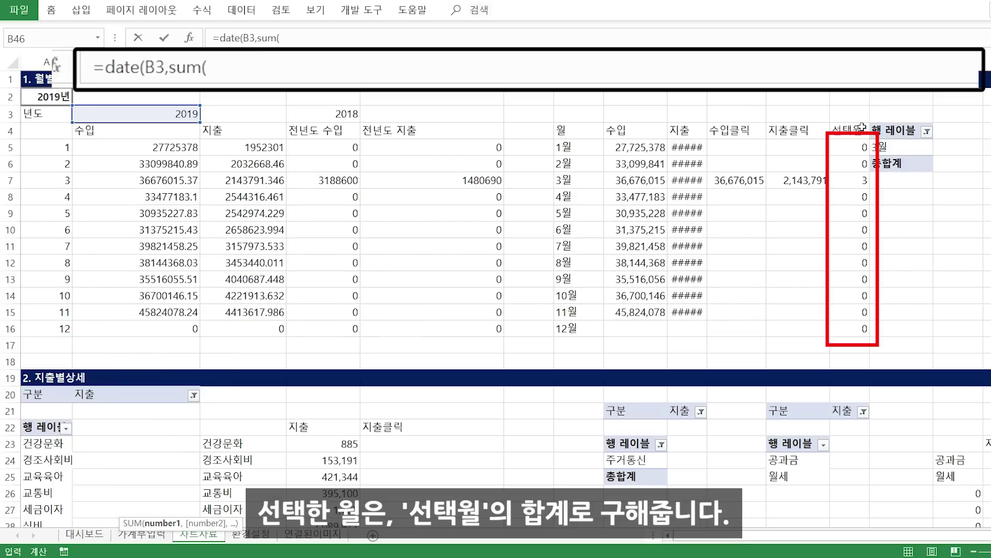
drag(849, 155, 861, 325)
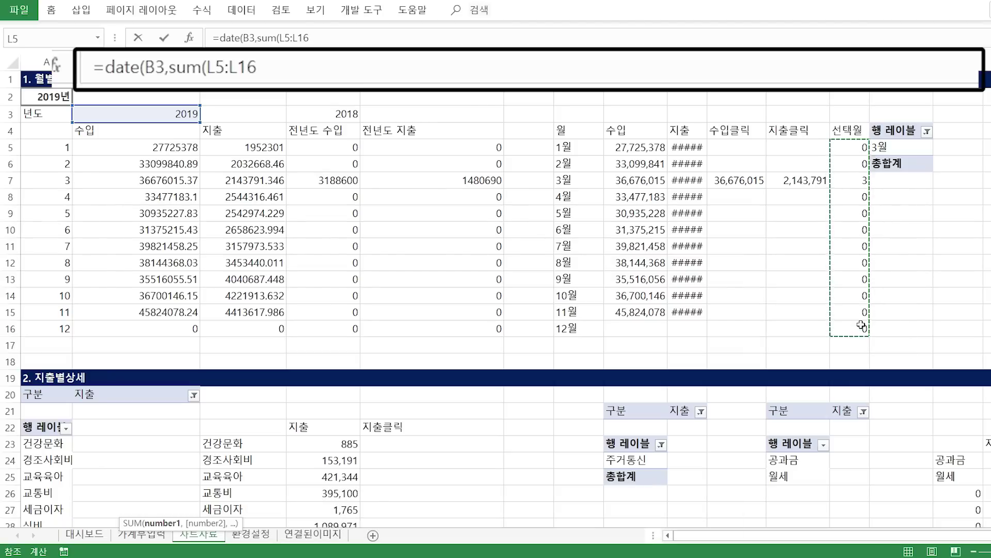
text())
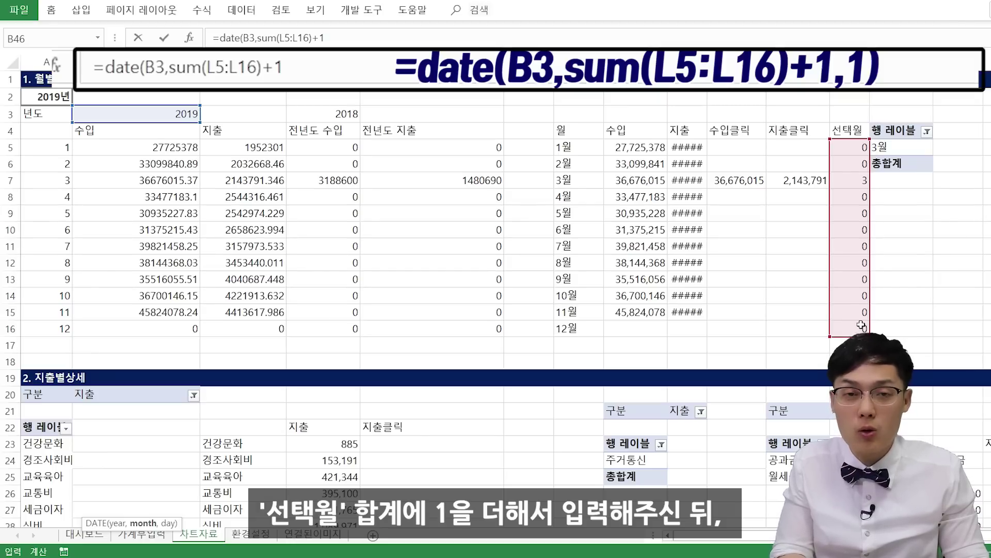
text(+1,)
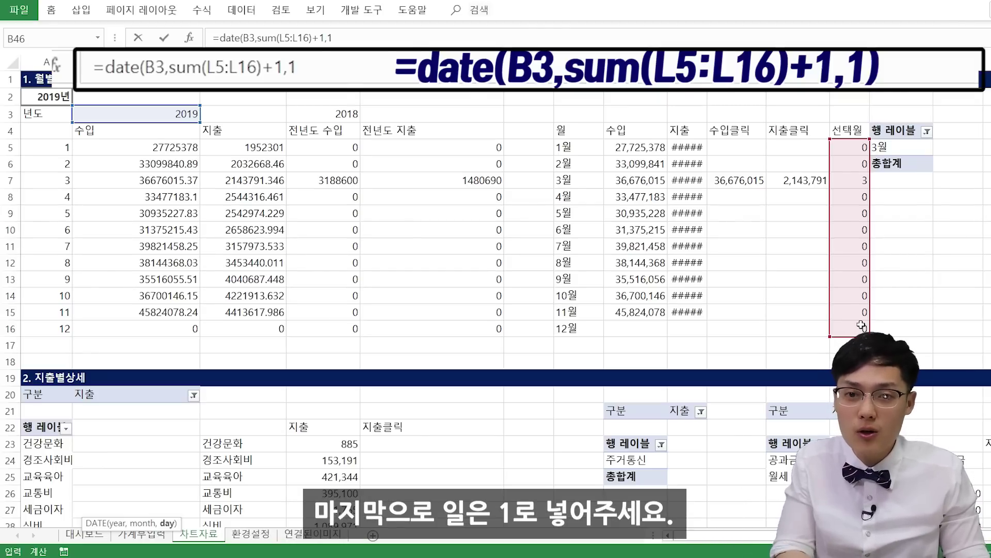
text(1)
key(Return)
scroll(219, 495, up, 7)
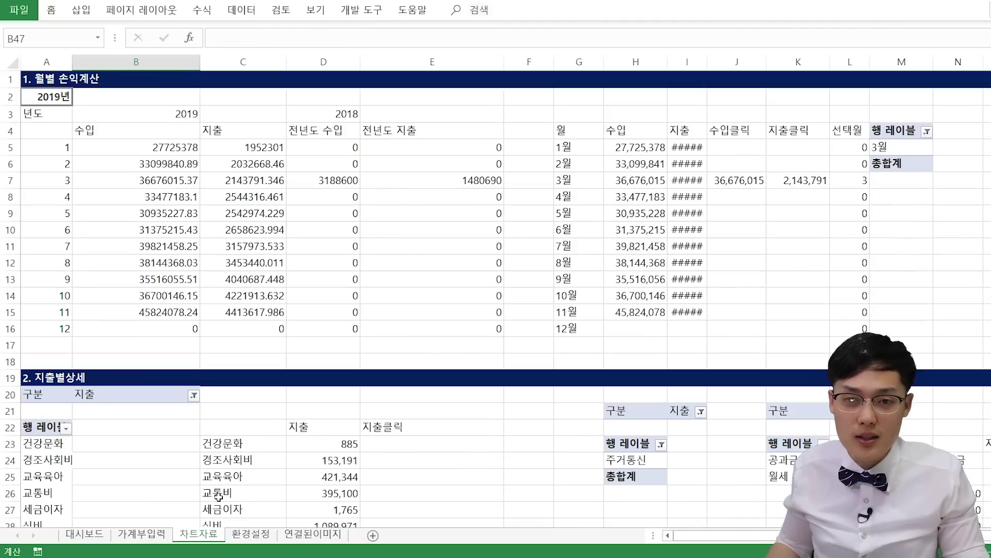